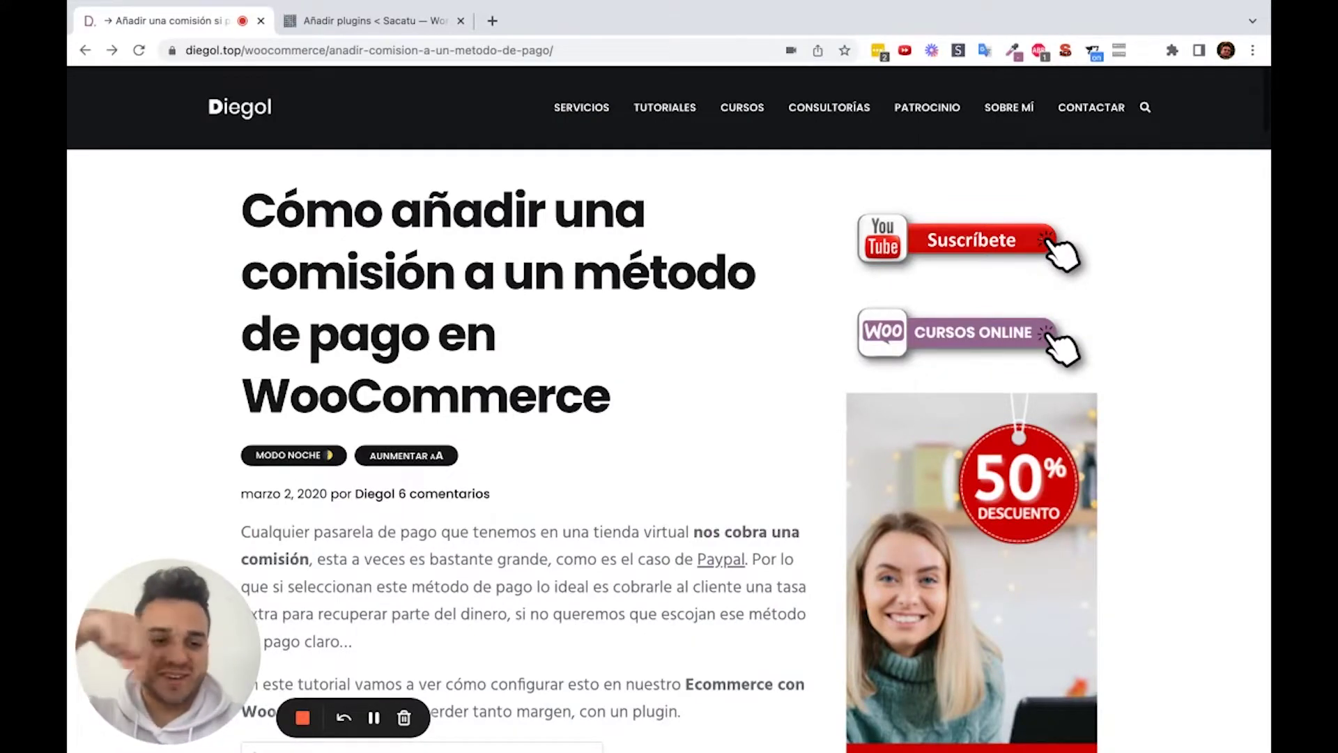
# Find the Pay for Payment for WooCommerce plugin in the store's plugin directory, then install and activate it
pyautogui.scroll(-10, 684, 629)
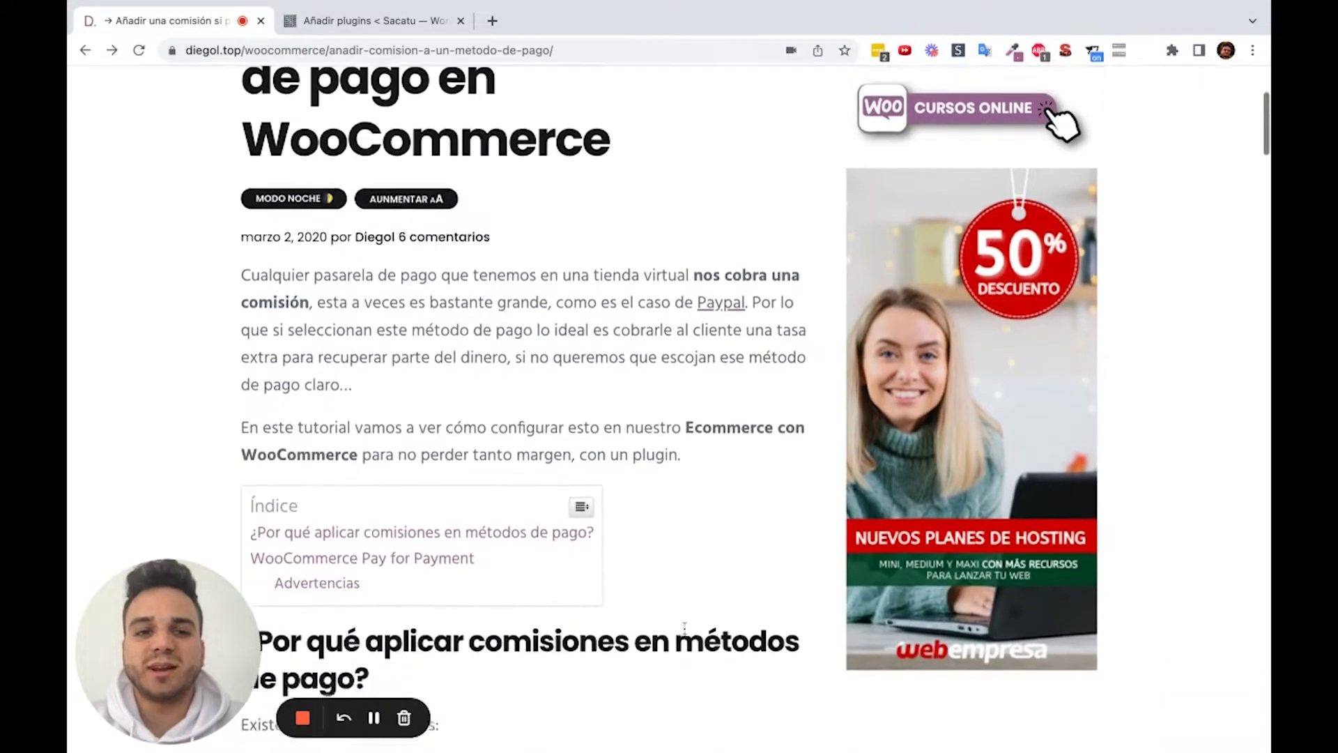
pyautogui.scroll(-6, 547, 453)
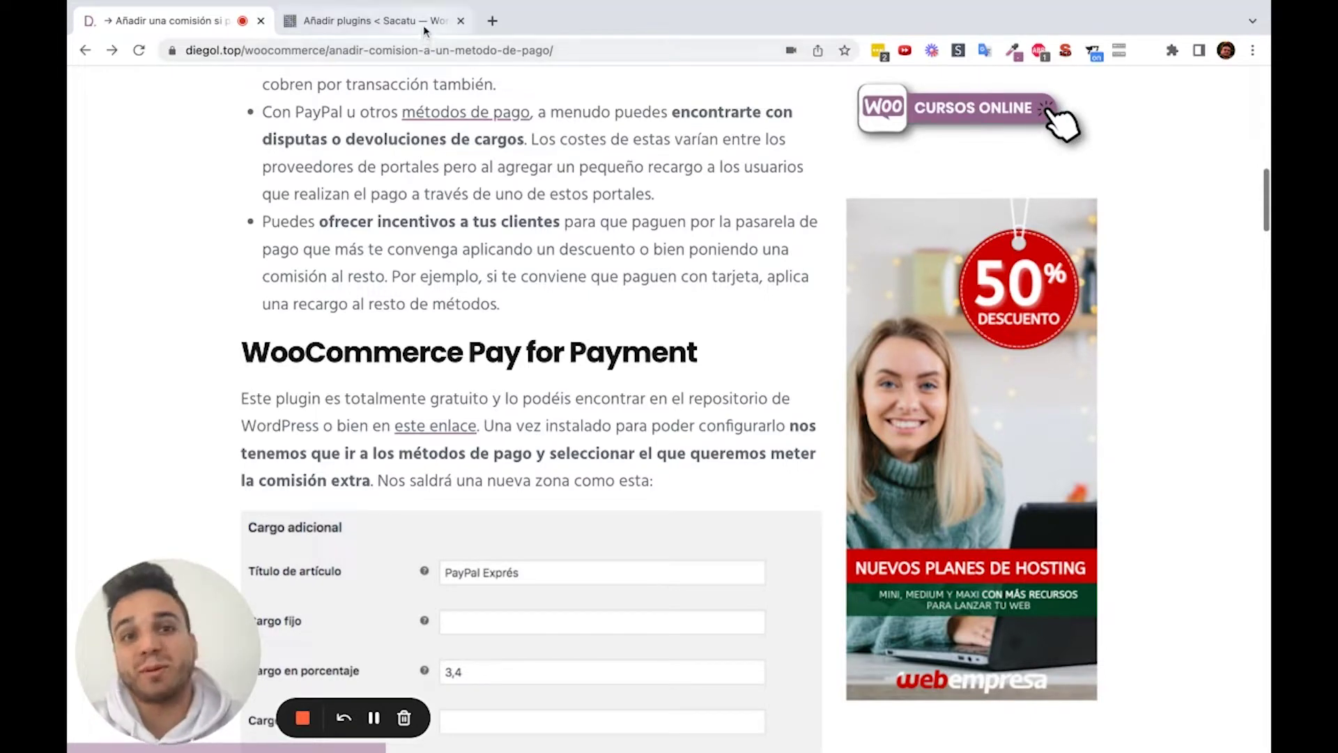
pyautogui.click(425, 28)
pyautogui.tripleClick(1082, 209)
pyautogui.write('Pay for Payment for WooCommerce')
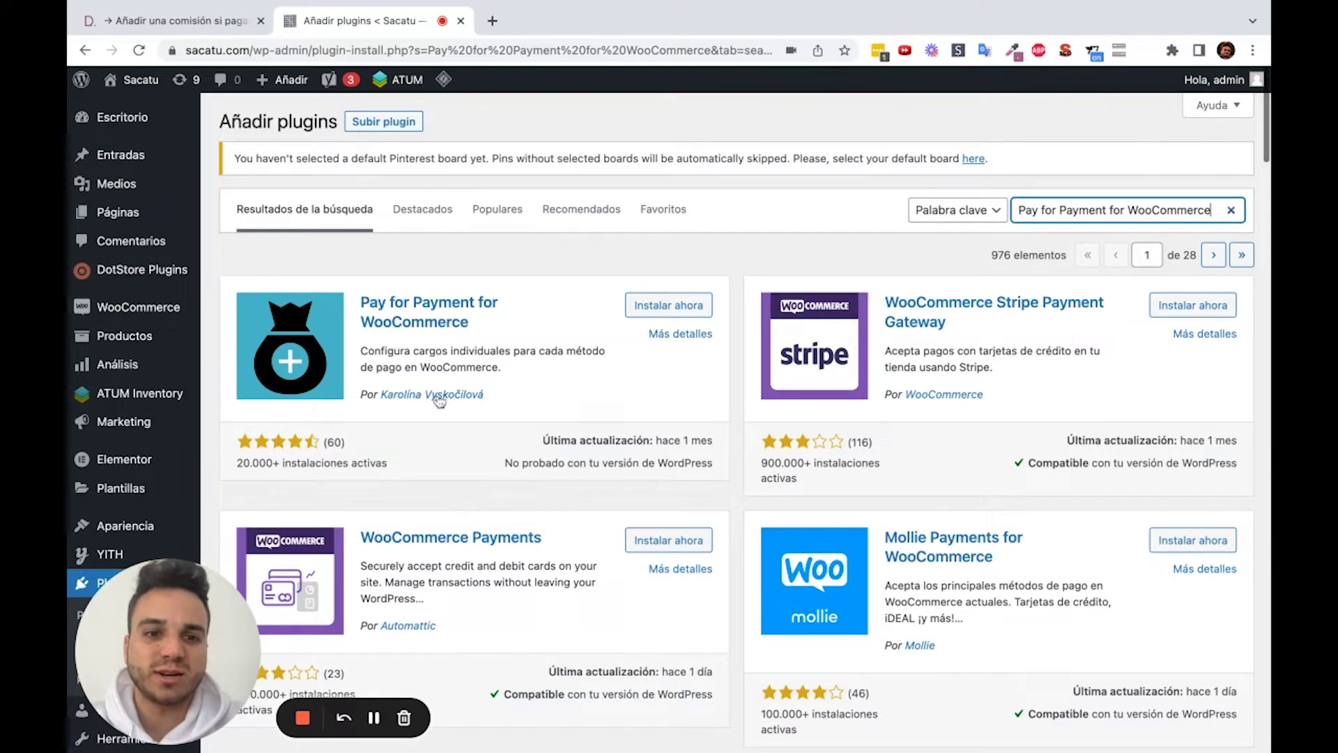
pyautogui.click(673, 304)
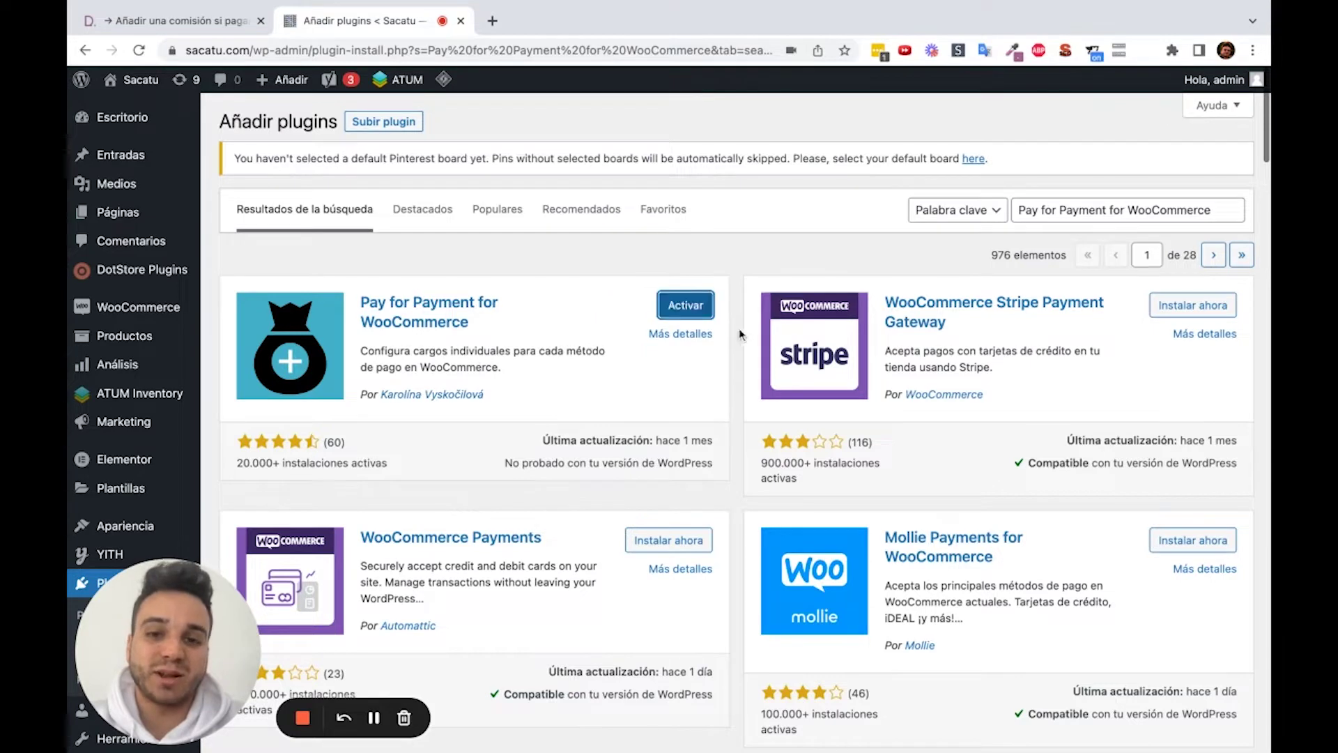
pyautogui.click(697, 313)
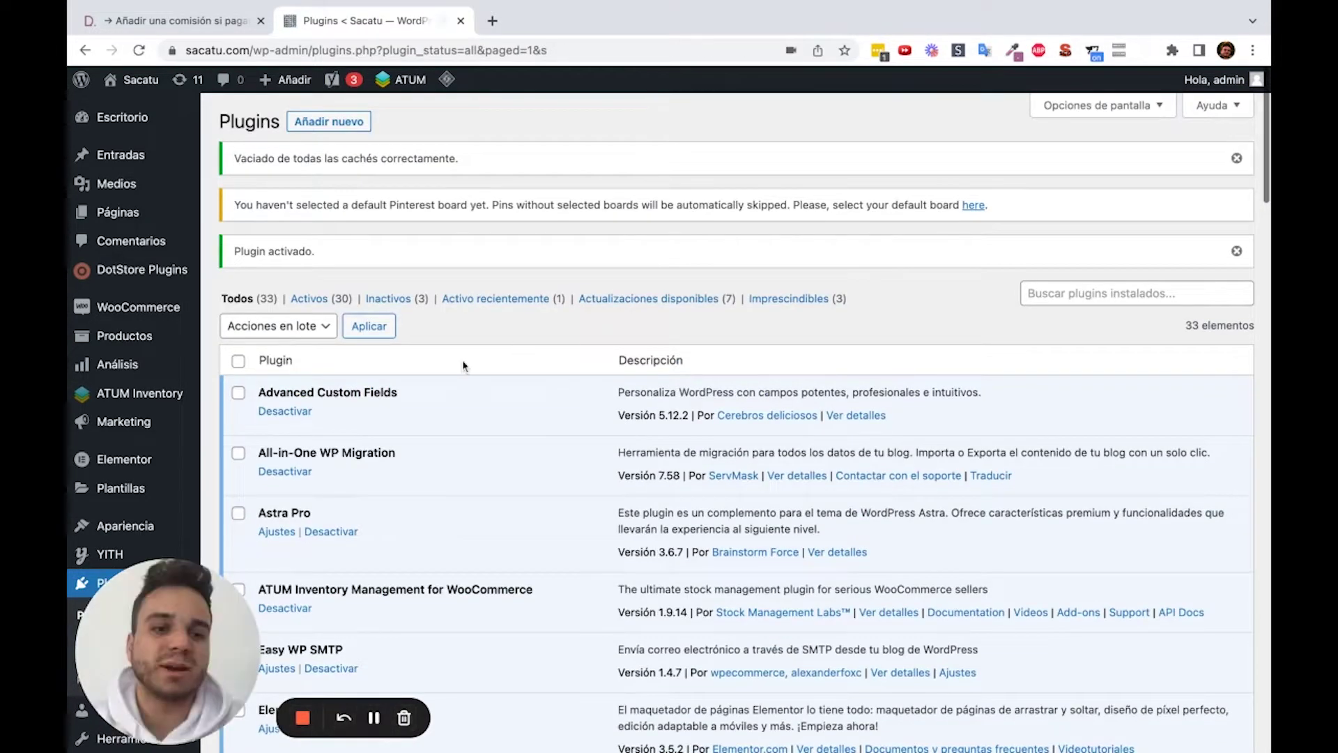
# Open the settings of the PayPal estándar payment method from the WooCommerce payment settings
pyautogui.scroll(-1, 433, 440)
pyautogui.moveTo(165, 251)
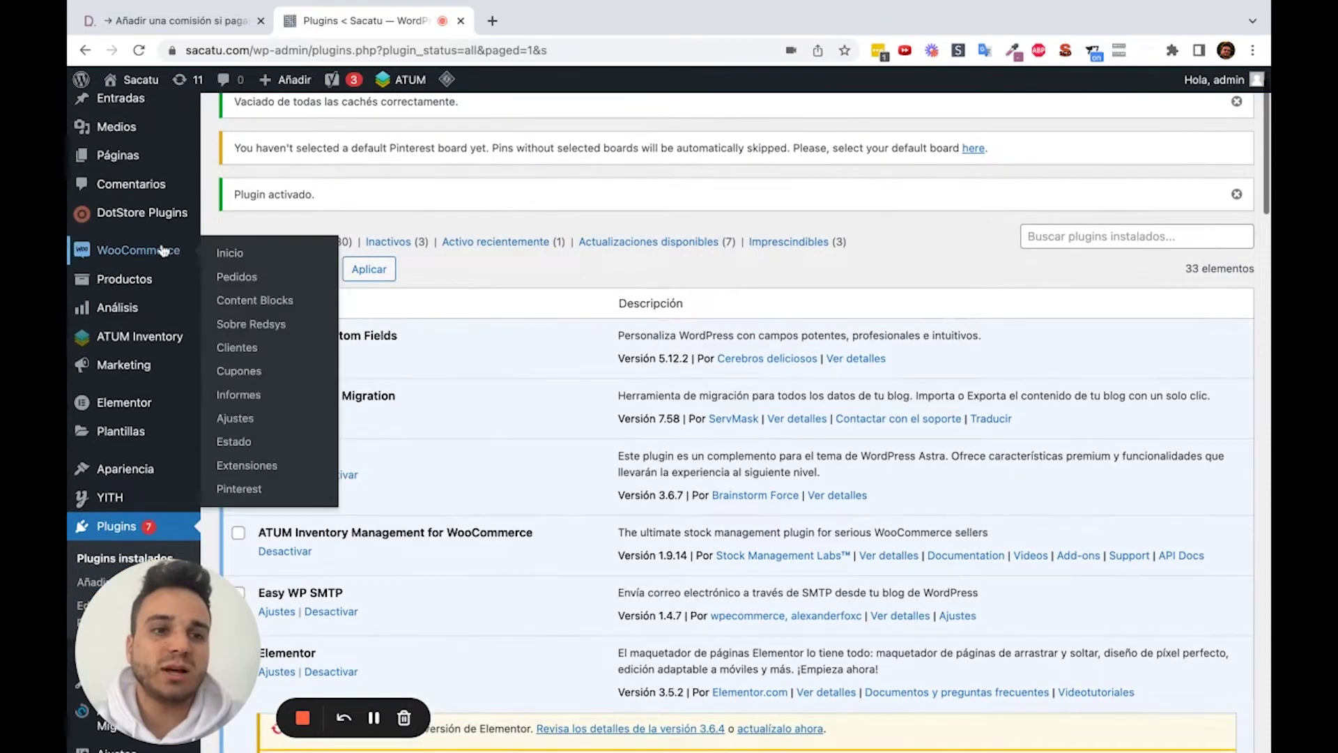
pyautogui.click(248, 418)
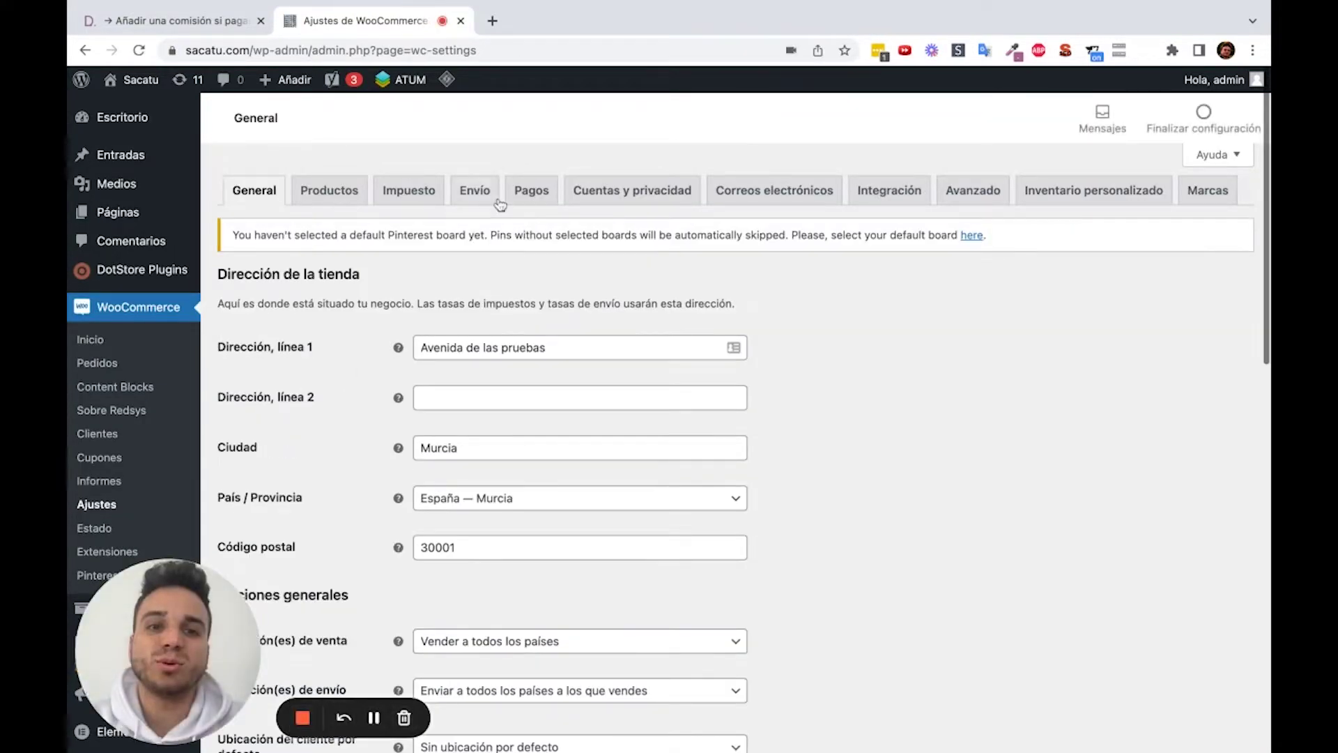
pyautogui.click(533, 200)
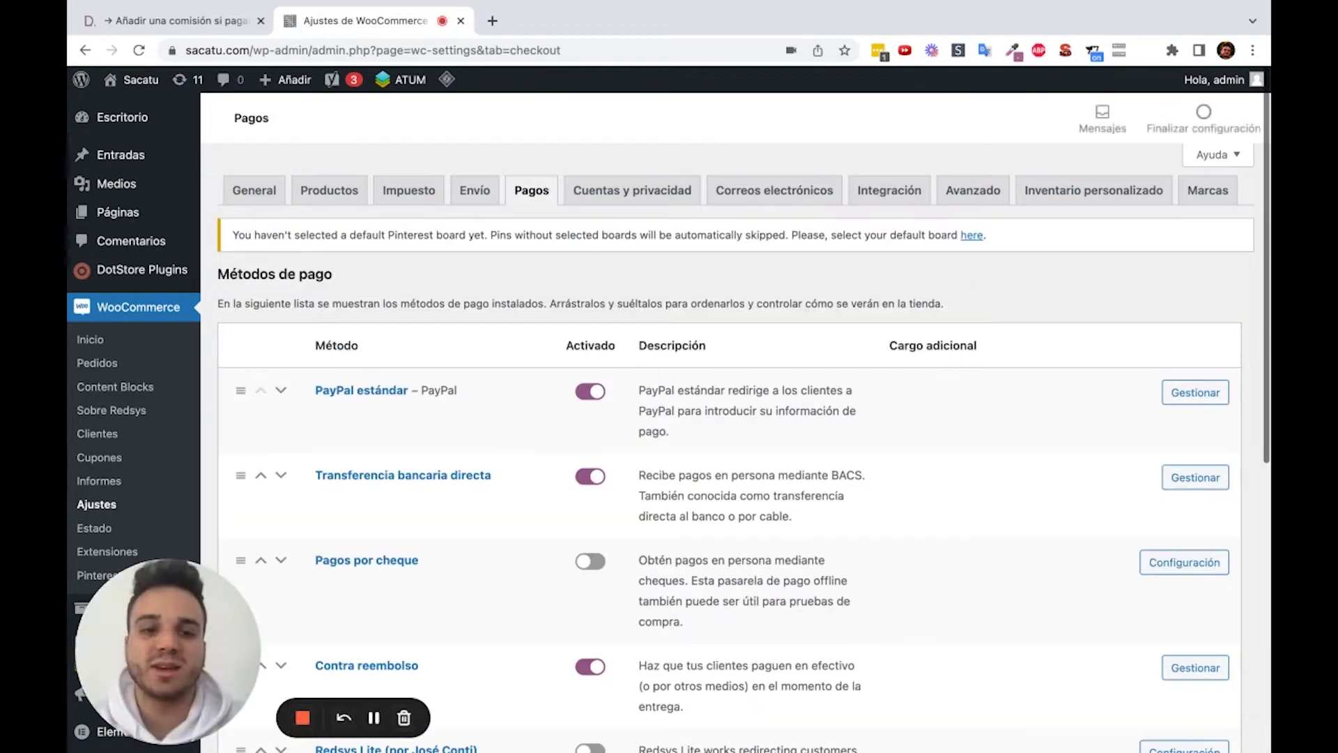
pyautogui.scroll(-1, 540, 290)
pyautogui.moveTo(409, 340); pyautogui.dragTo(314, 340)
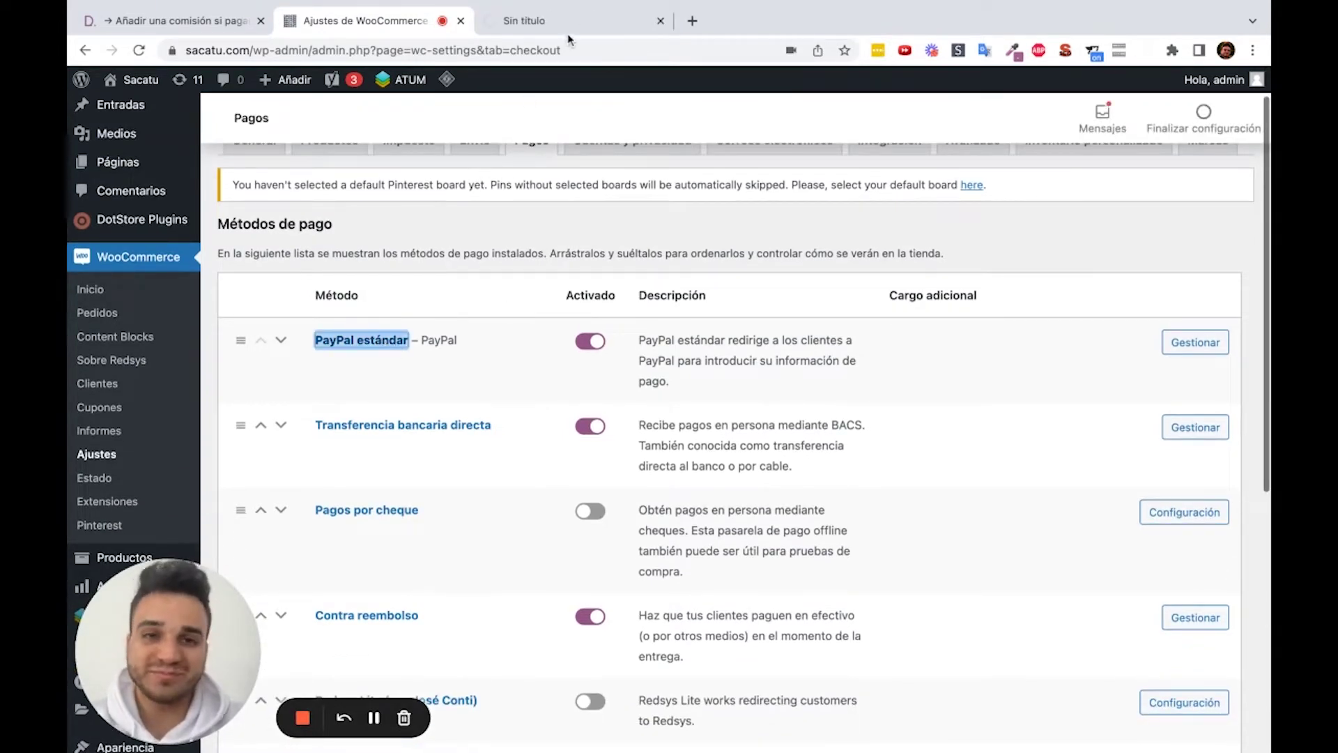
pyautogui.click(568, 34)
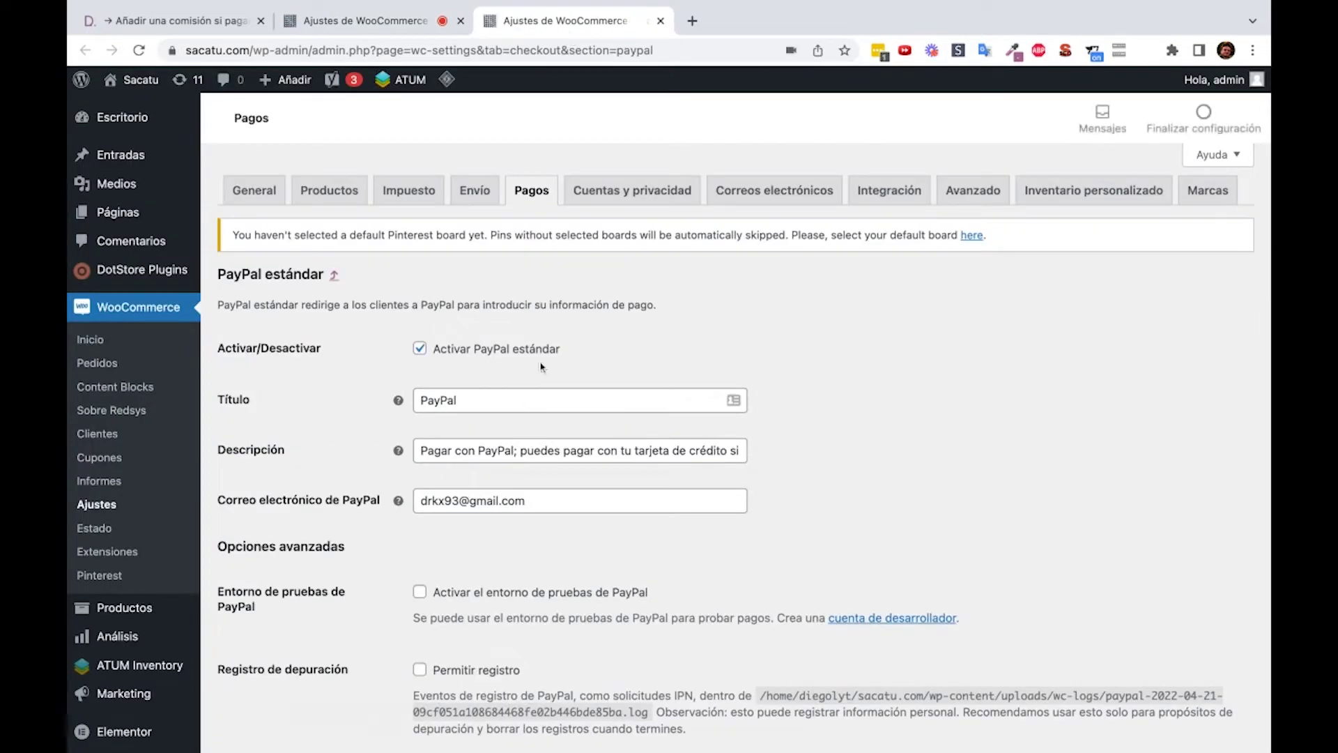
# Set the item title of PayPal's additional charge (Cargo adicional) to "Comisión PayPal"
pyautogui.scroll(-10, 534, 418)
pyautogui.scroll(-10, 535, 492)
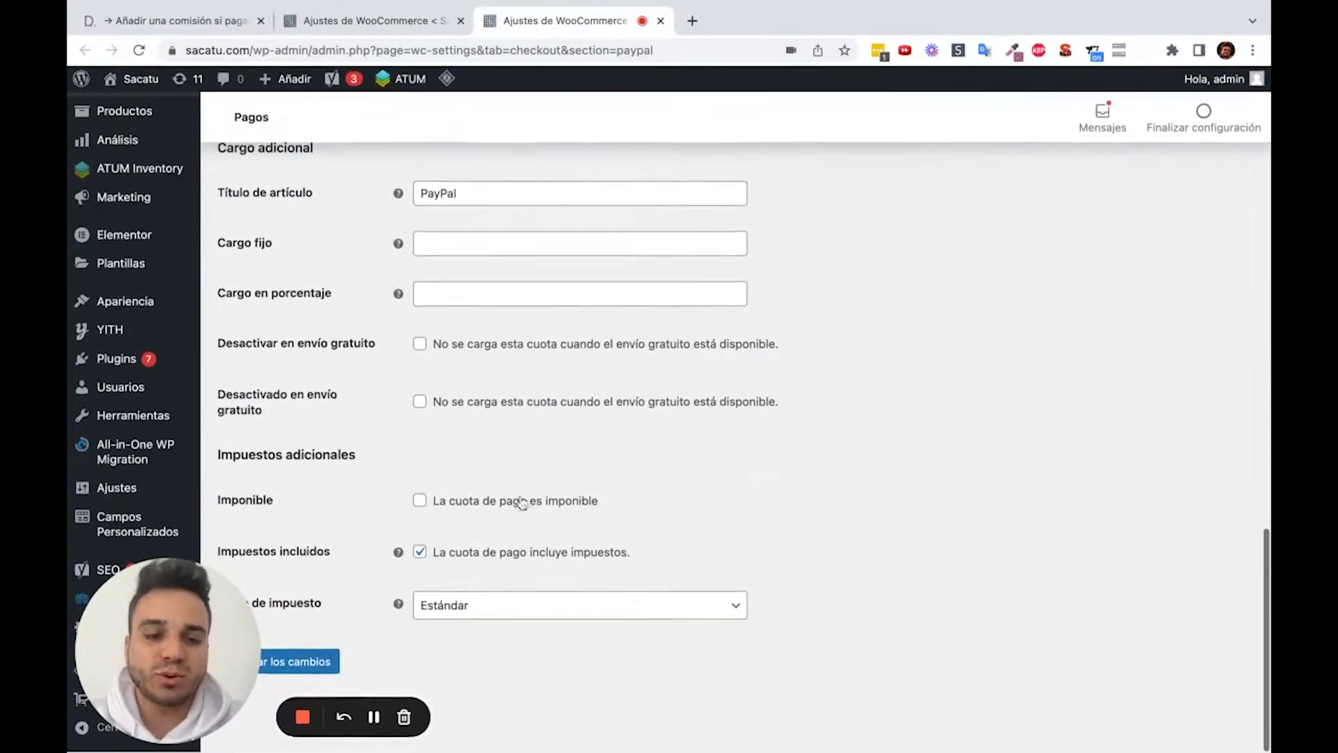
pyautogui.scroll(1, 304, 591)
pyautogui.scroll(3, 303, 591)
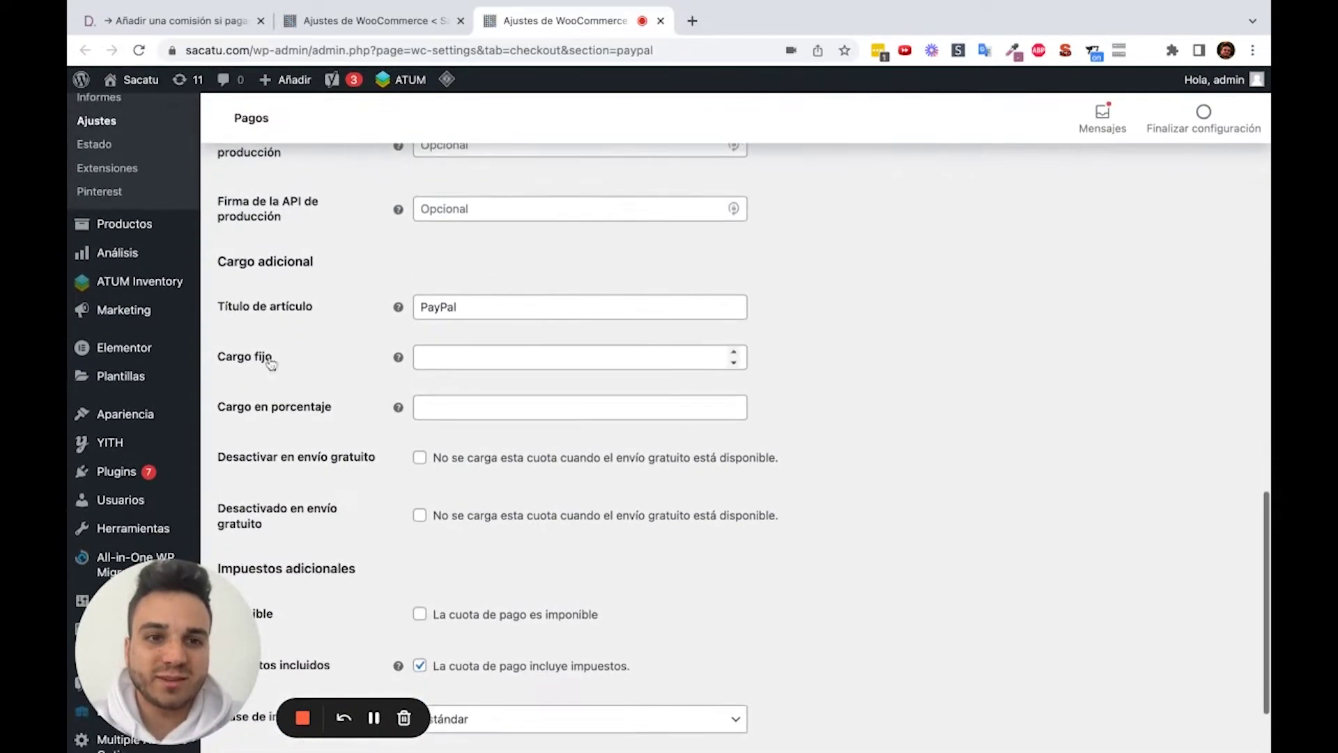
pyautogui.moveTo(218, 265); pyautogui.dragTo(779, 517)
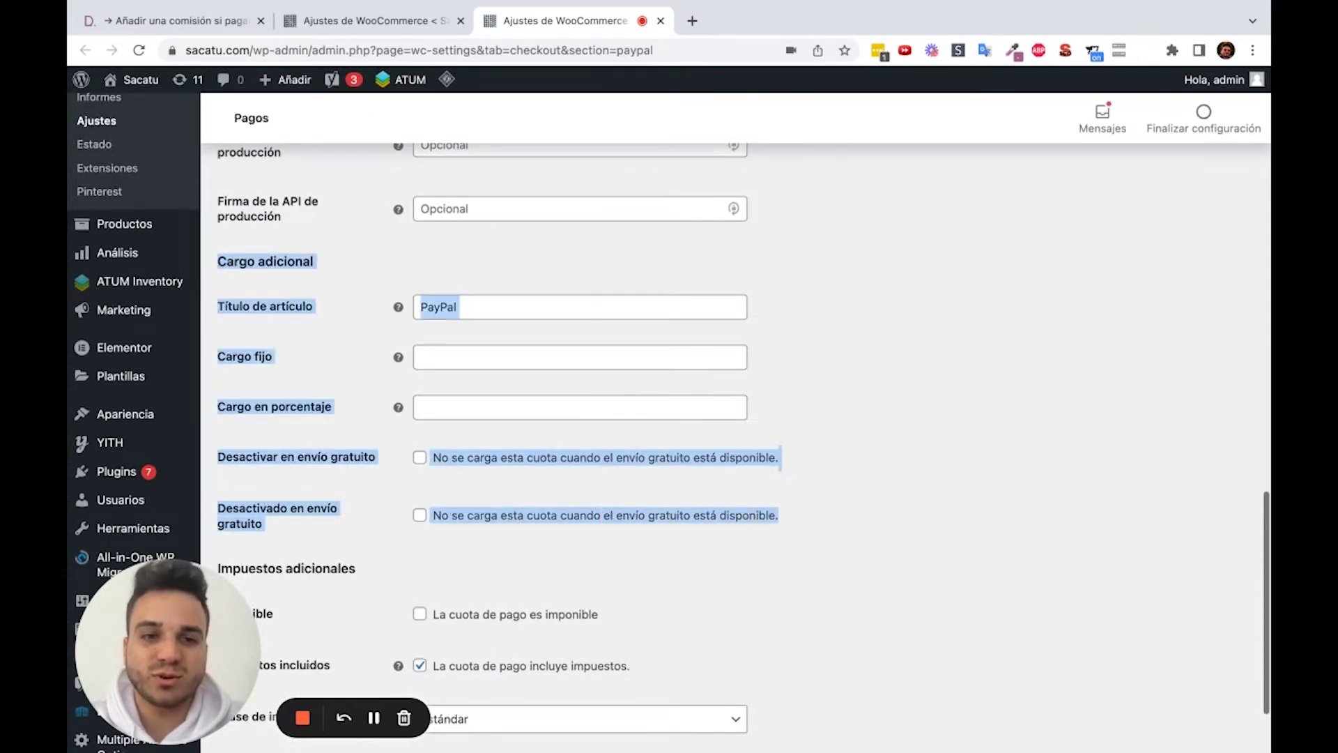
pyautogui.click(489, 307)
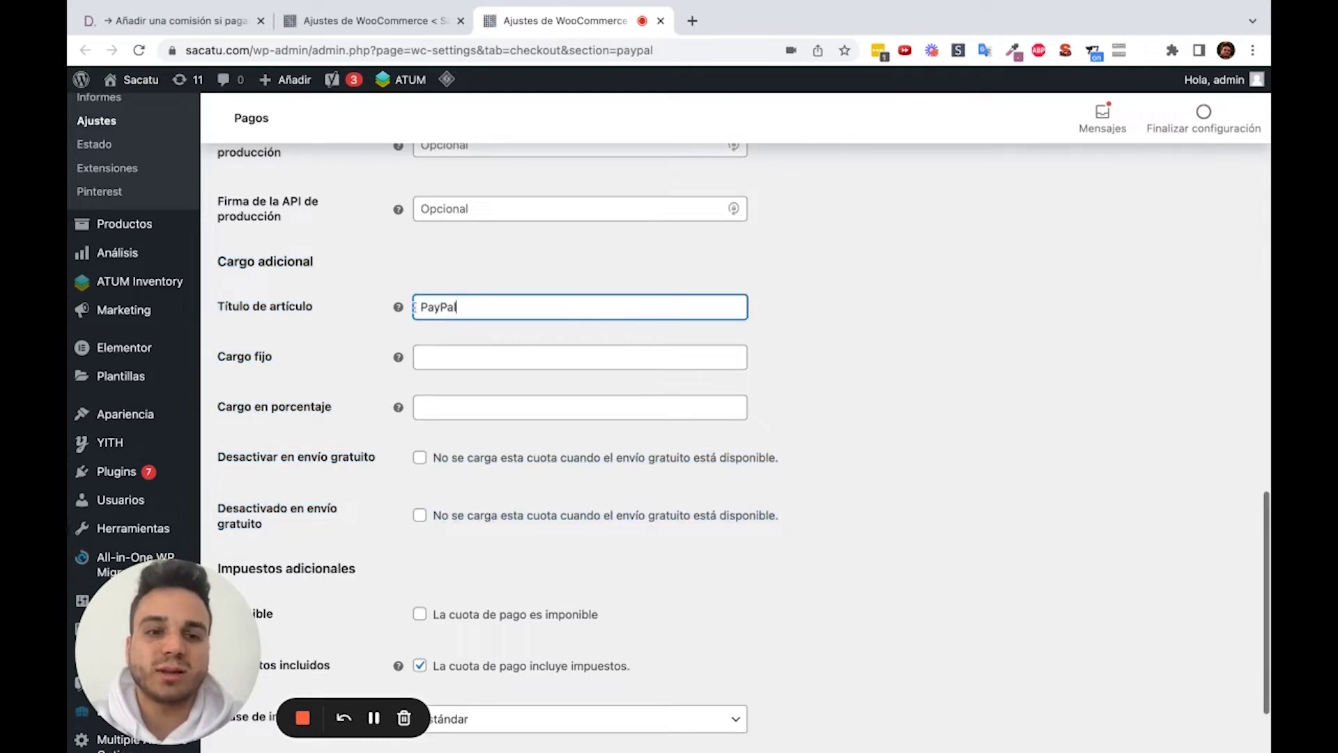
pyautogui.moveTo(397, 308)
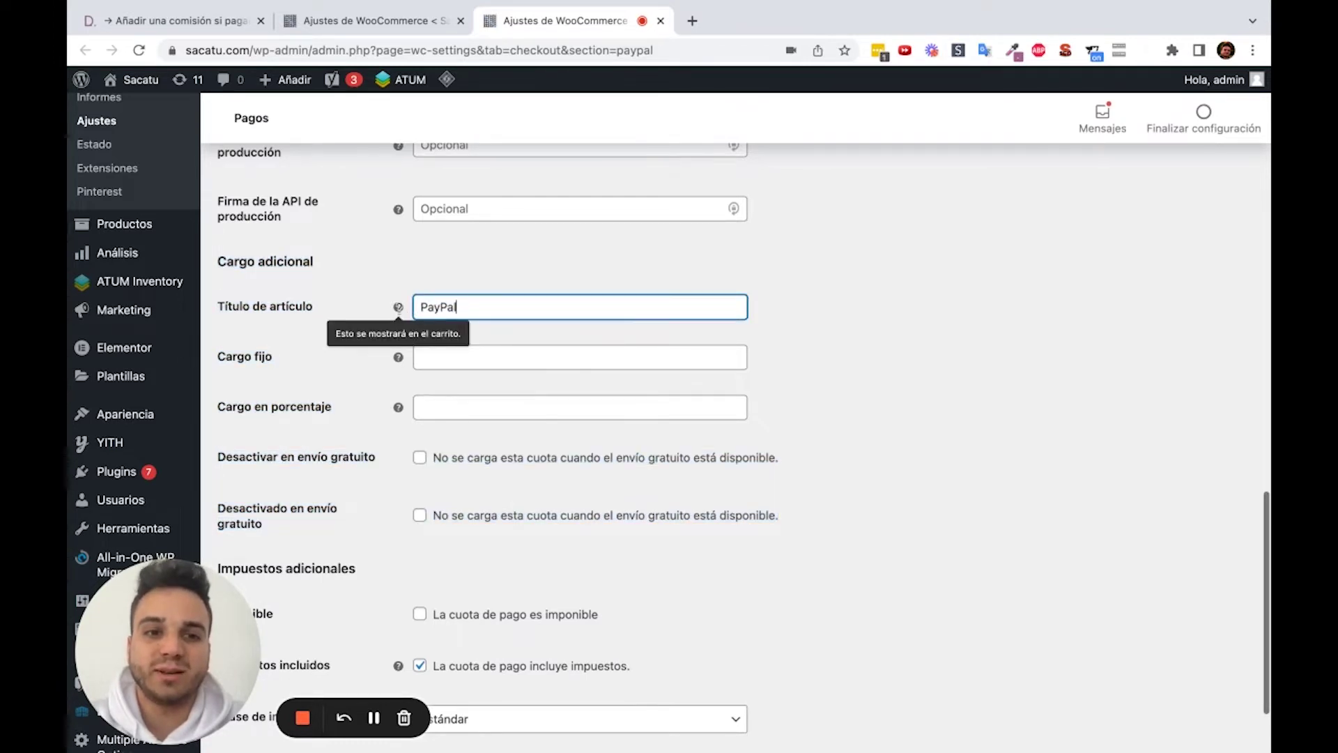
pyautogui.doubleClick(447, 307)
pyautogui.write('Comisión Paypa')
pyautogui.press('BackSpace')
pyautogui.press('BackSpace')
pyautogui.write('Pa')
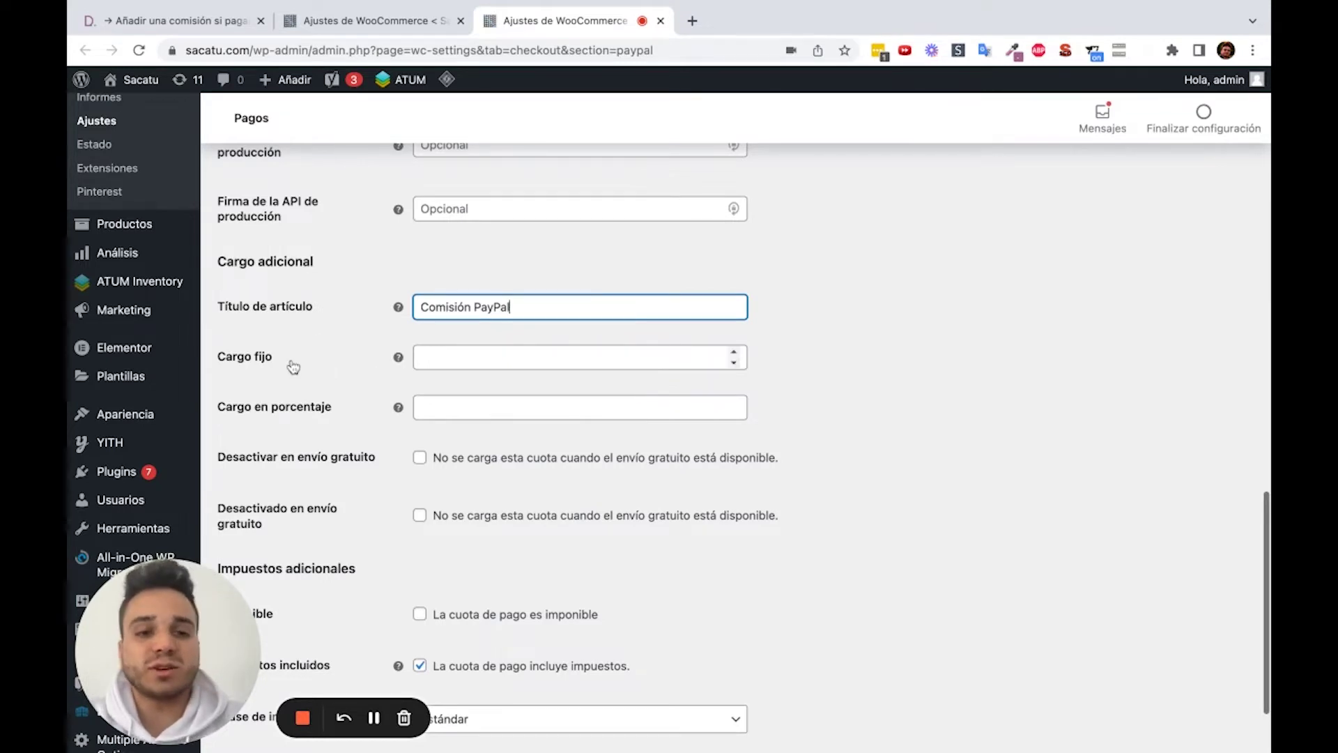
# Set the percentage charge (Cargo en porcentaje) for PayPal to 2
pyautogui.scroll(-1, 300, 367)
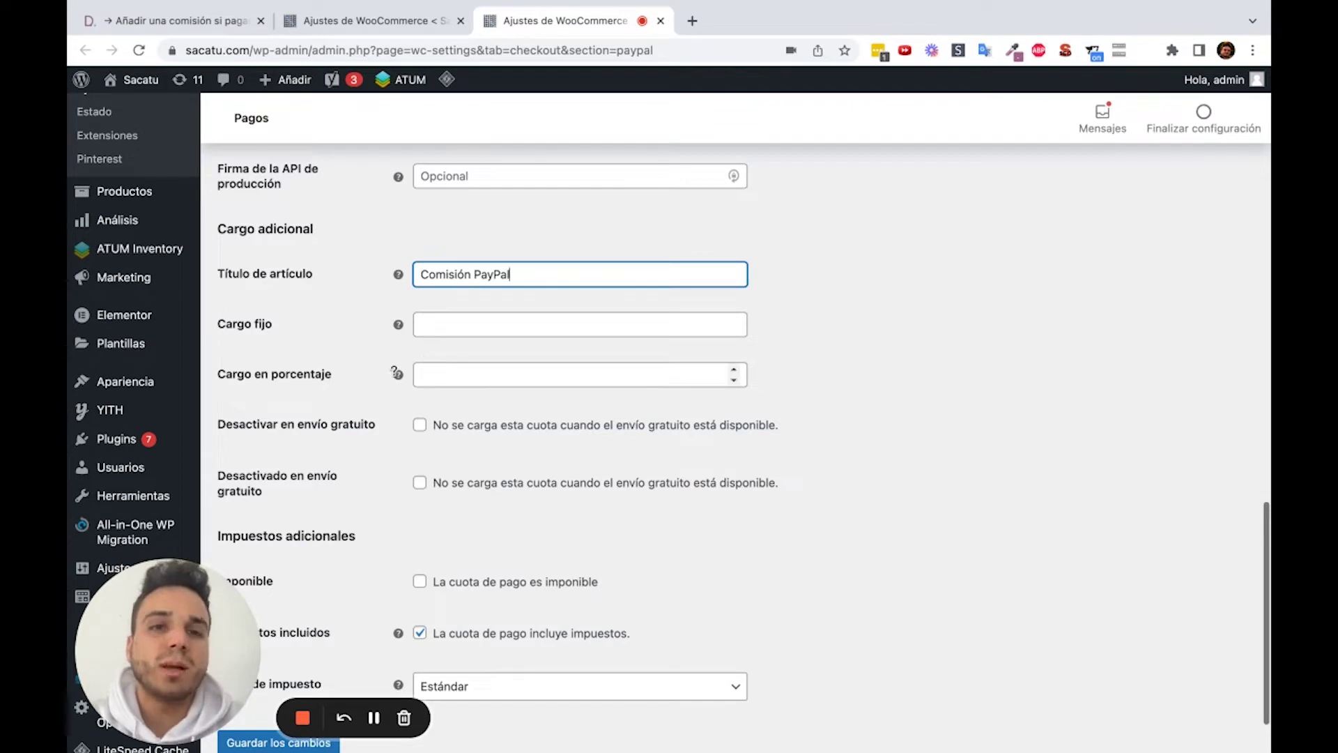
pyautogui.moveTo(395, 371)
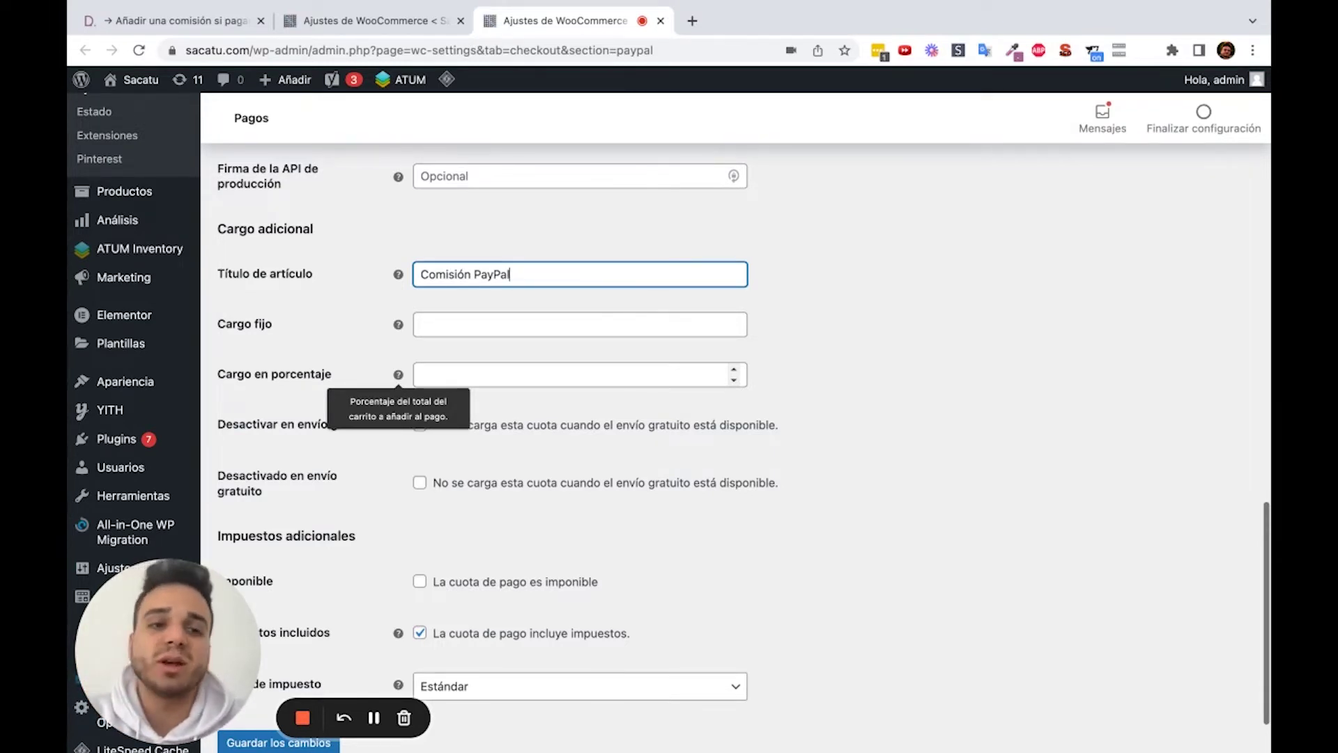
pyautogui.click(442, 370)
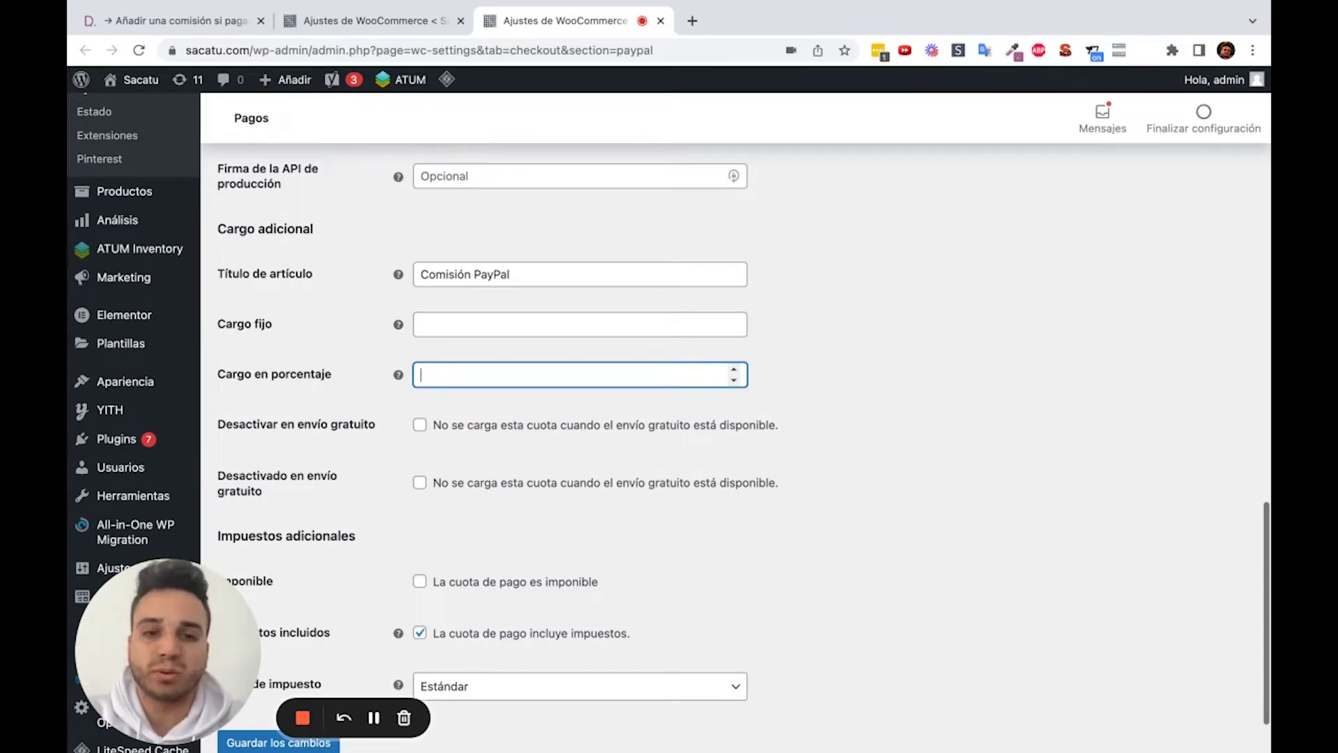
pyautogui.click(372, 405)
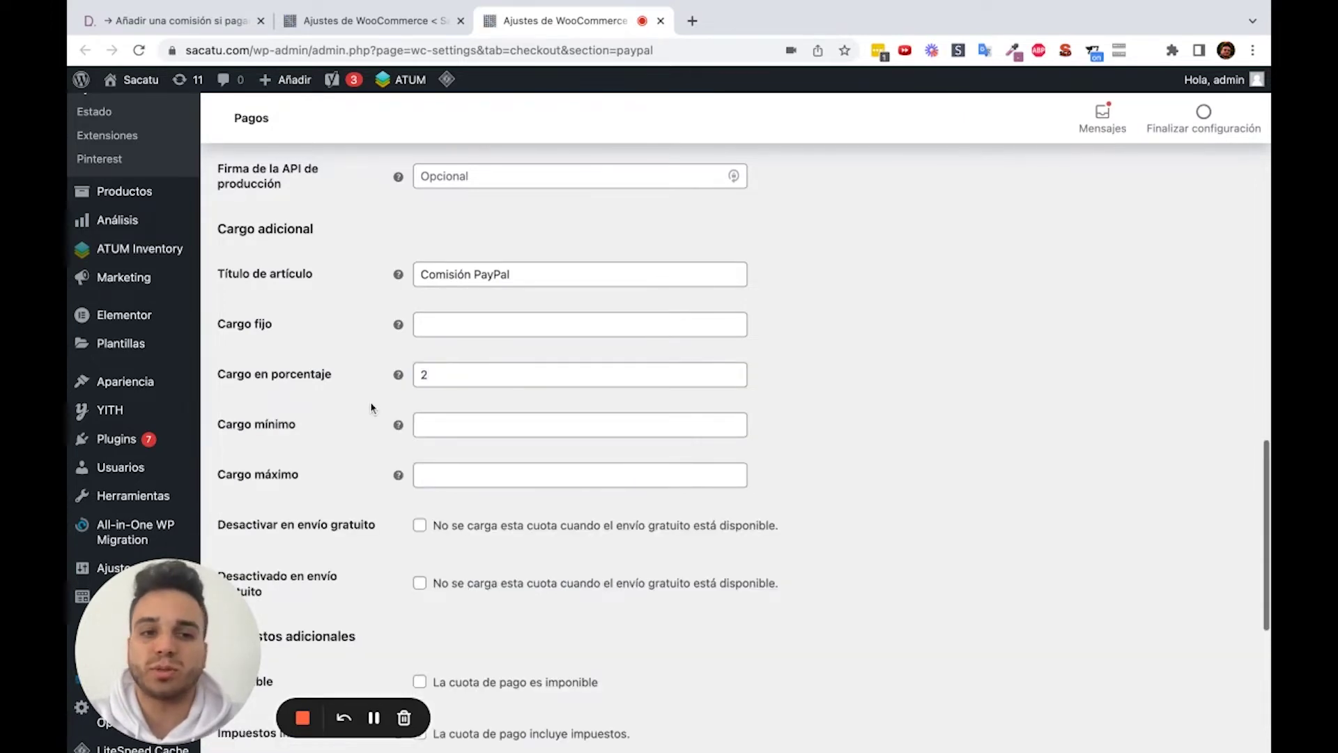
pyautogui.scroll(-1, 457, 439)
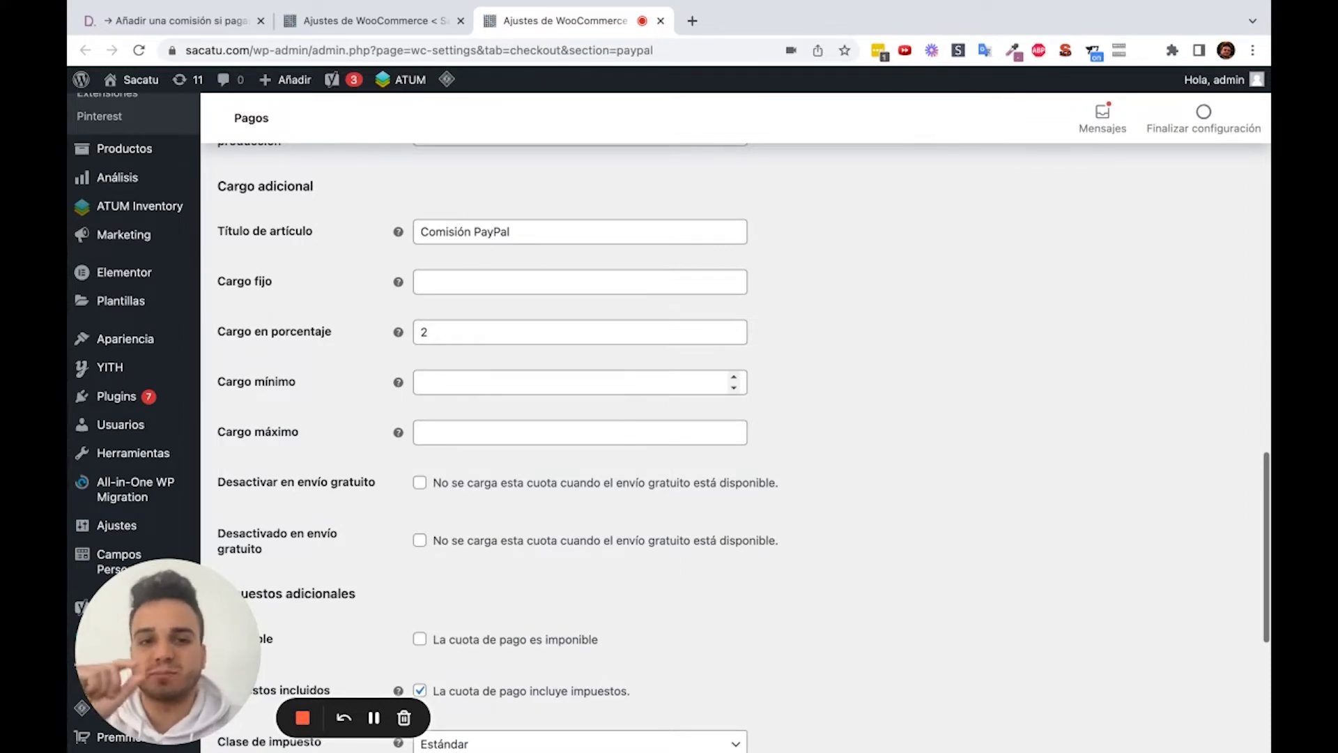
pyautogui.scroll(-1, 578, 382)
pyautogui.click(442, 264)
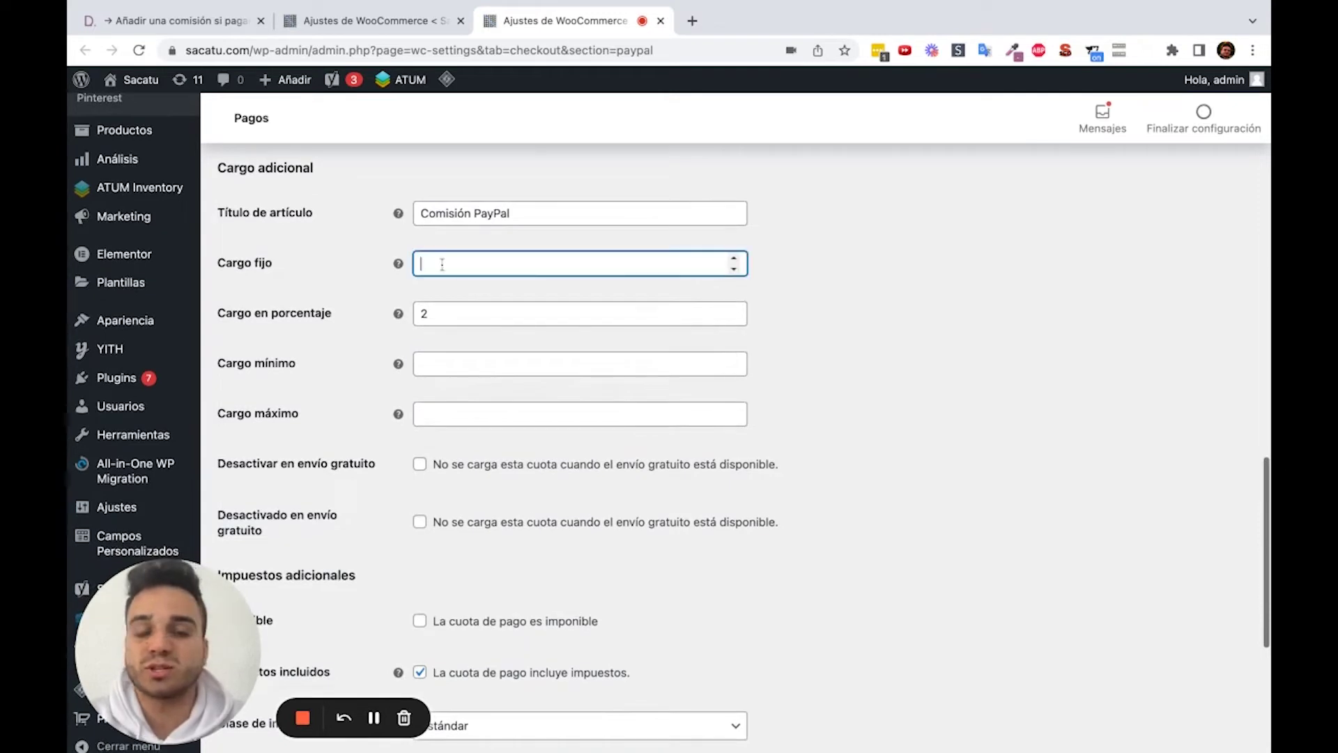
pyautogui.write('2')
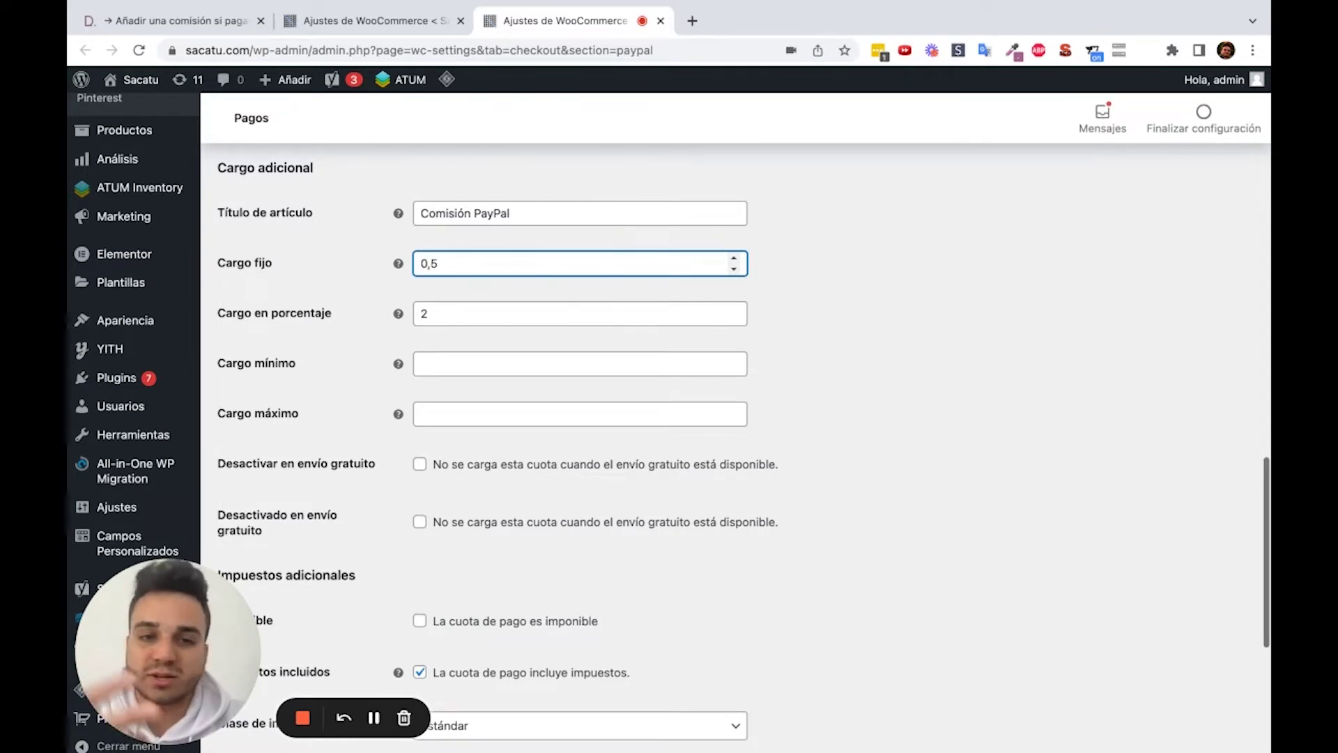
pyautogui.doubleClick(427, 262)
pyautogui.press('BackSpace')
# Review the remaining surcharge and tax options for PayPal and save the payment method's settings
pyautogui.scroll(2, 369, 331)
pyautogui.scroll(-3, 362, 324)
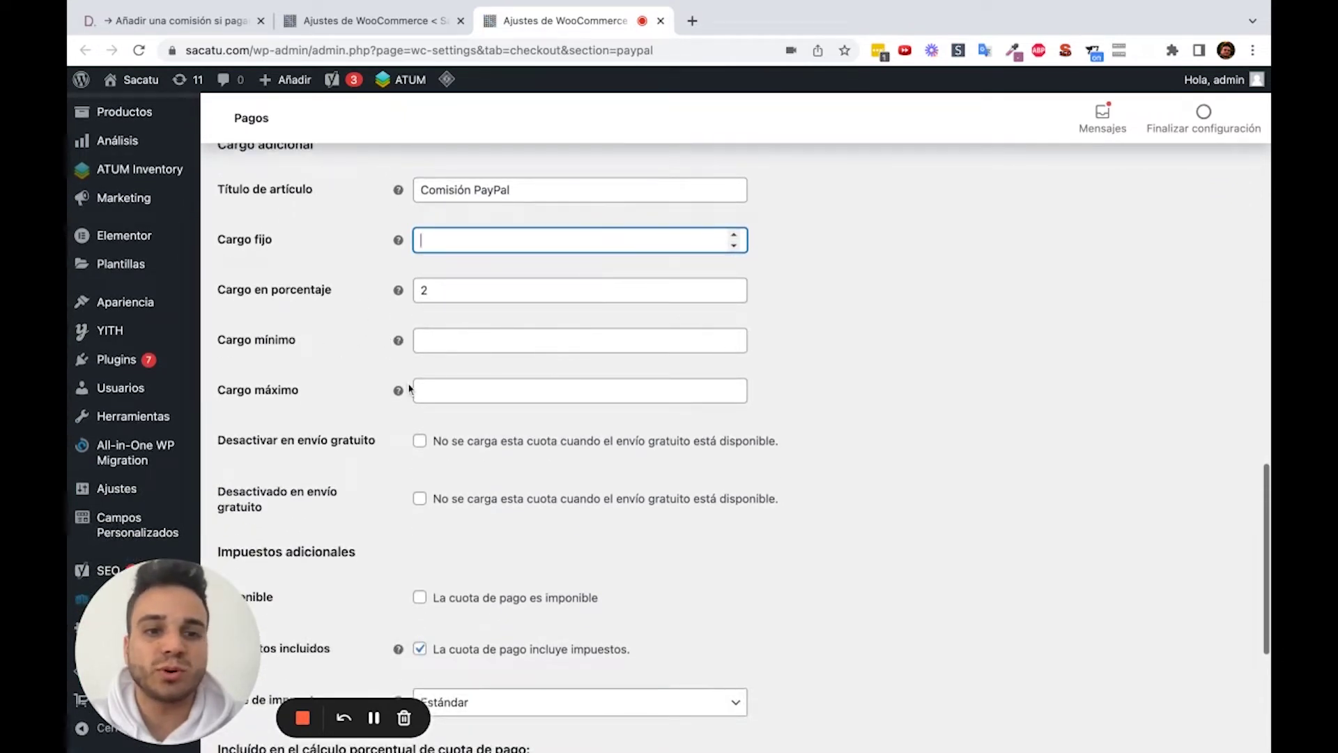
pyautogui.scroll(-2, 409, 389)
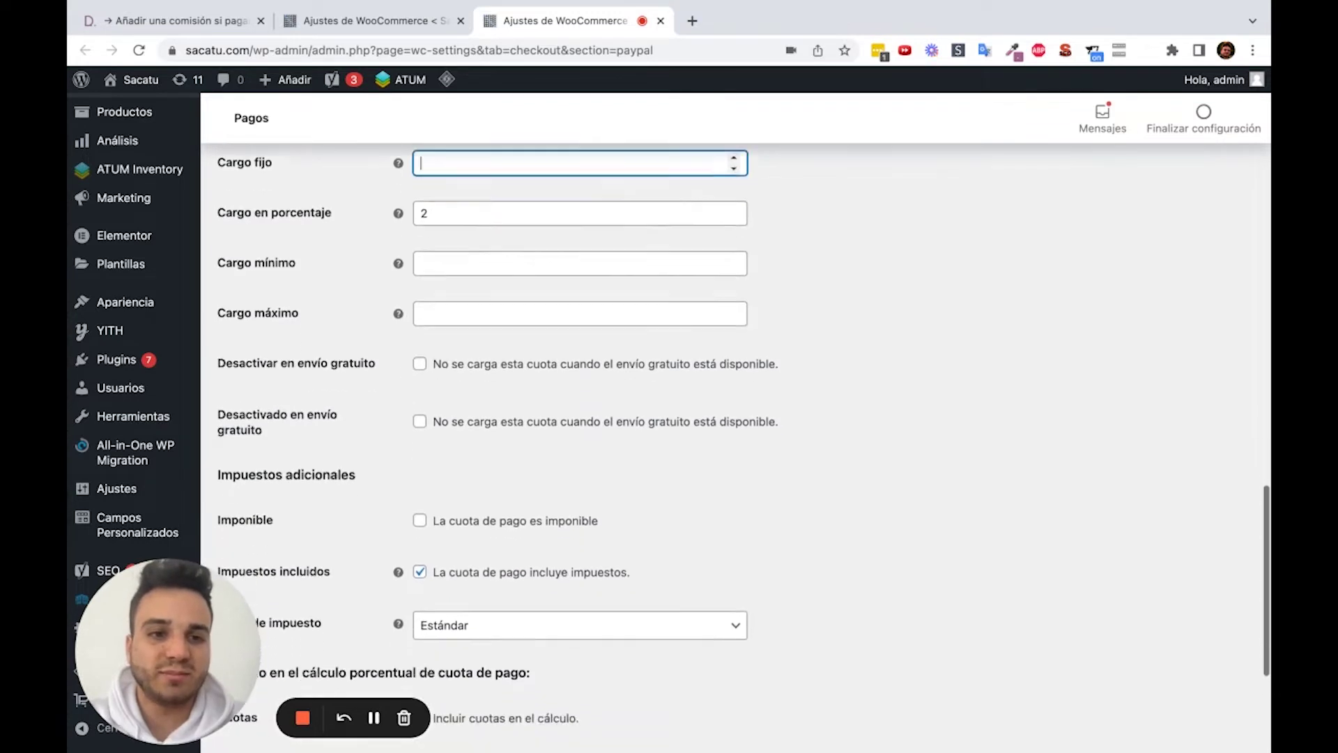
pyautogui.scroll(-3, 414, 332)
pyautogui.scroll(3, 414, 332)
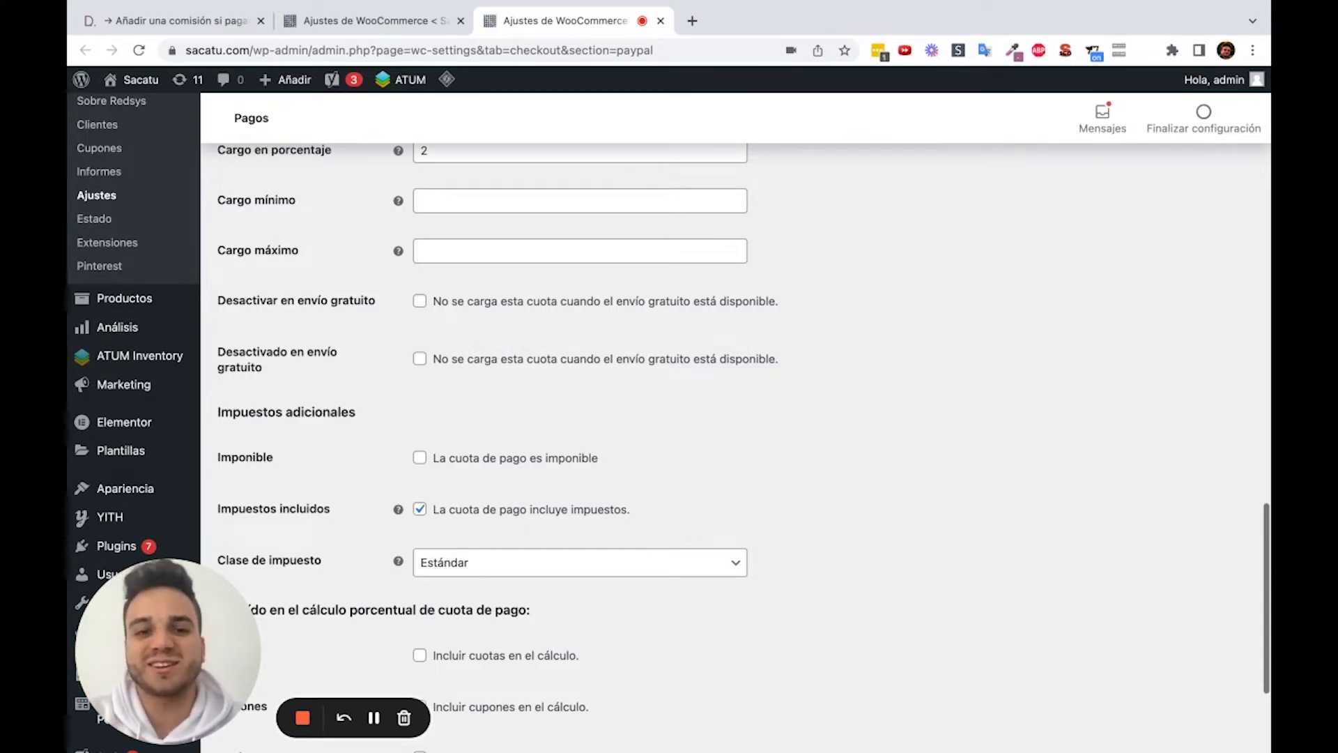
pyautogui.scroll(-5, 669, 418)
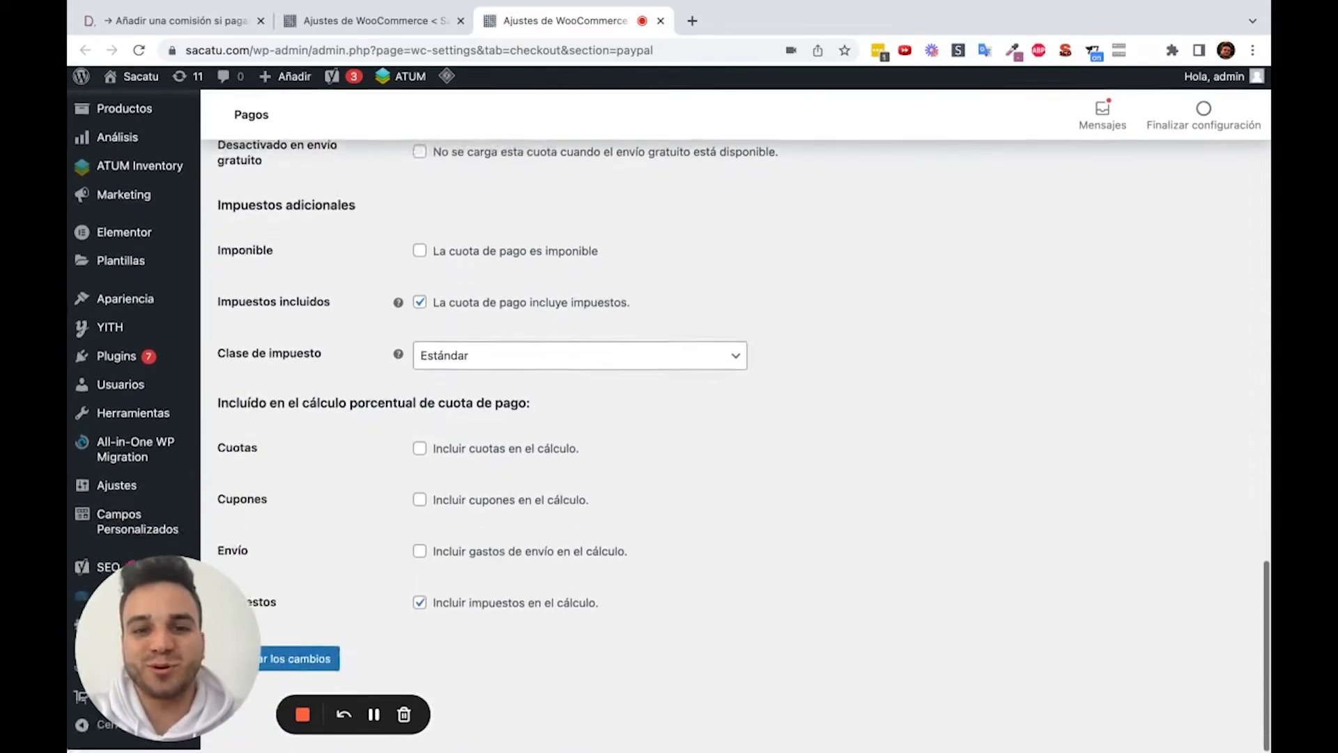
pyautogui.click(314, 660)
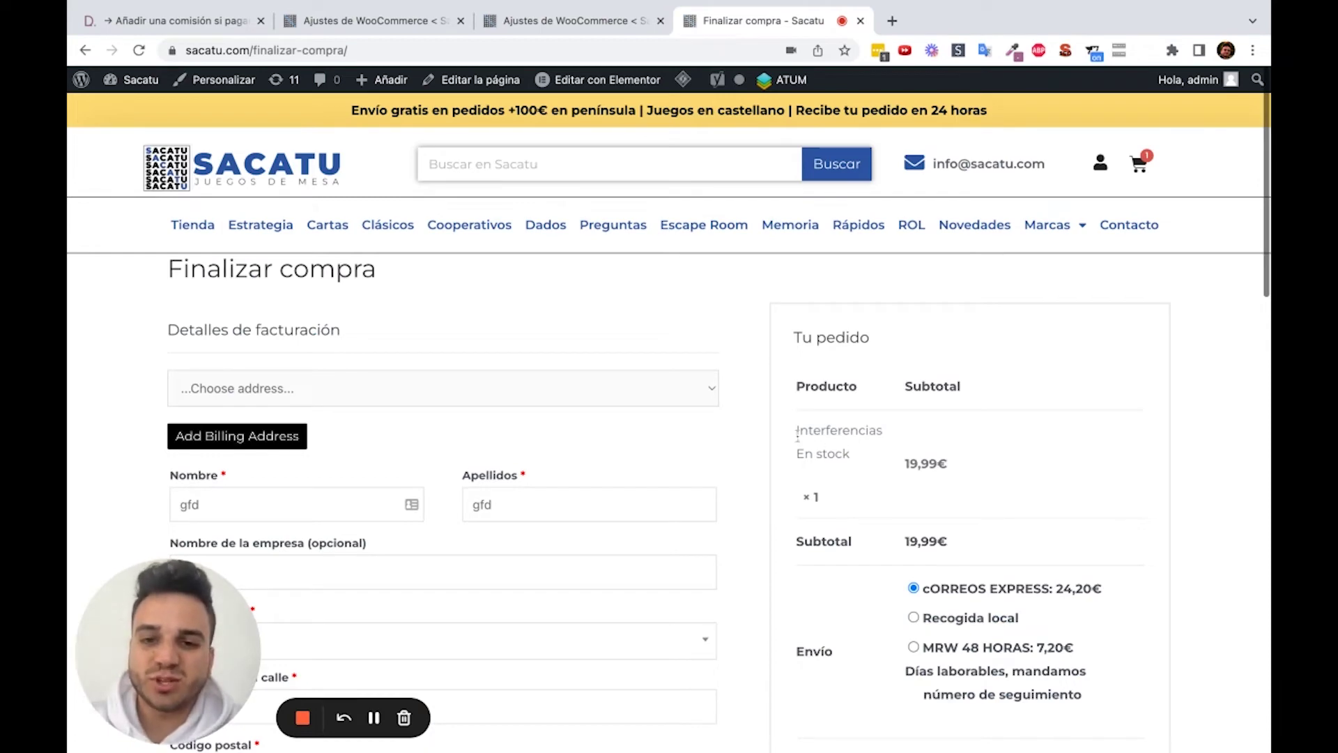
# Examine the PayPal commission line, the total and the payment methods in the store's checkout order summary
pyautogui.scroll(-4, 523, 492)
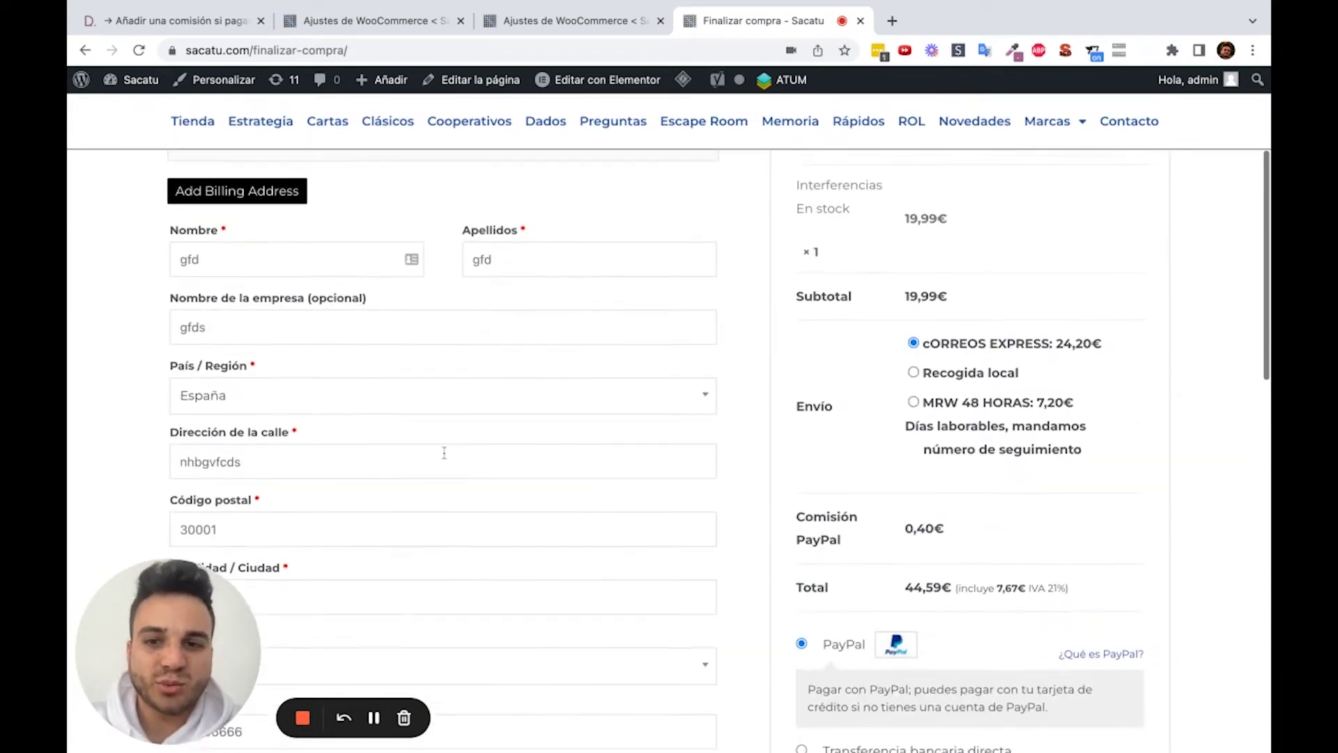
pyautogui.scroll(-2, 910, 481)
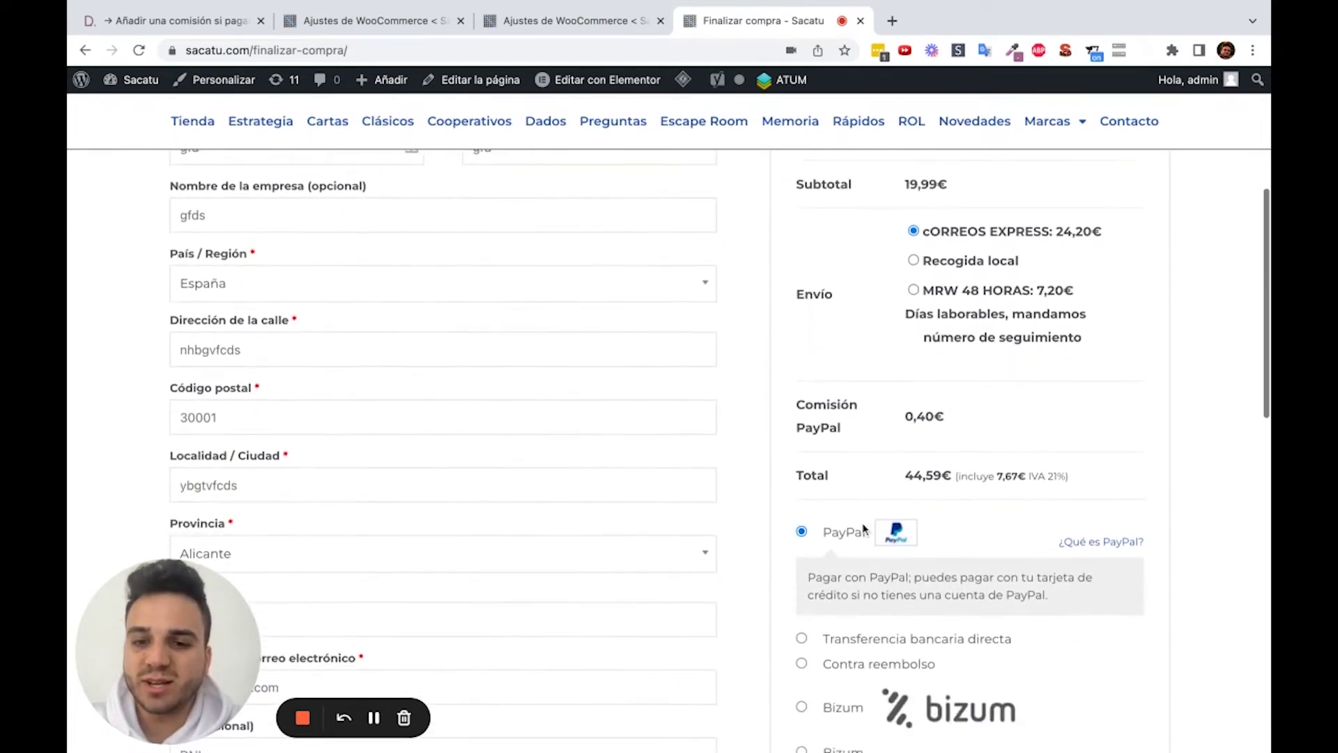
pyautogui.moveTo(796, 403); pyautogui.dragTo(878, 443)
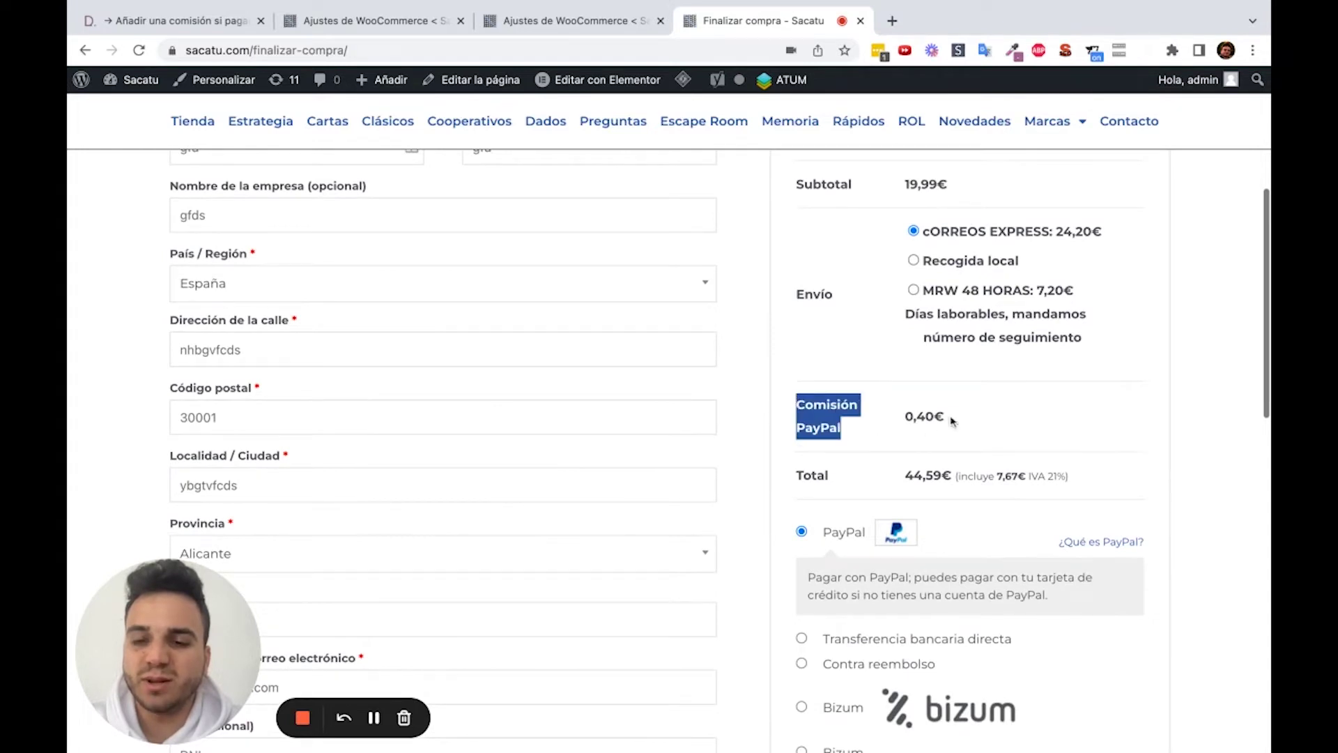
pyautogui.scroll(2, 915, 418)
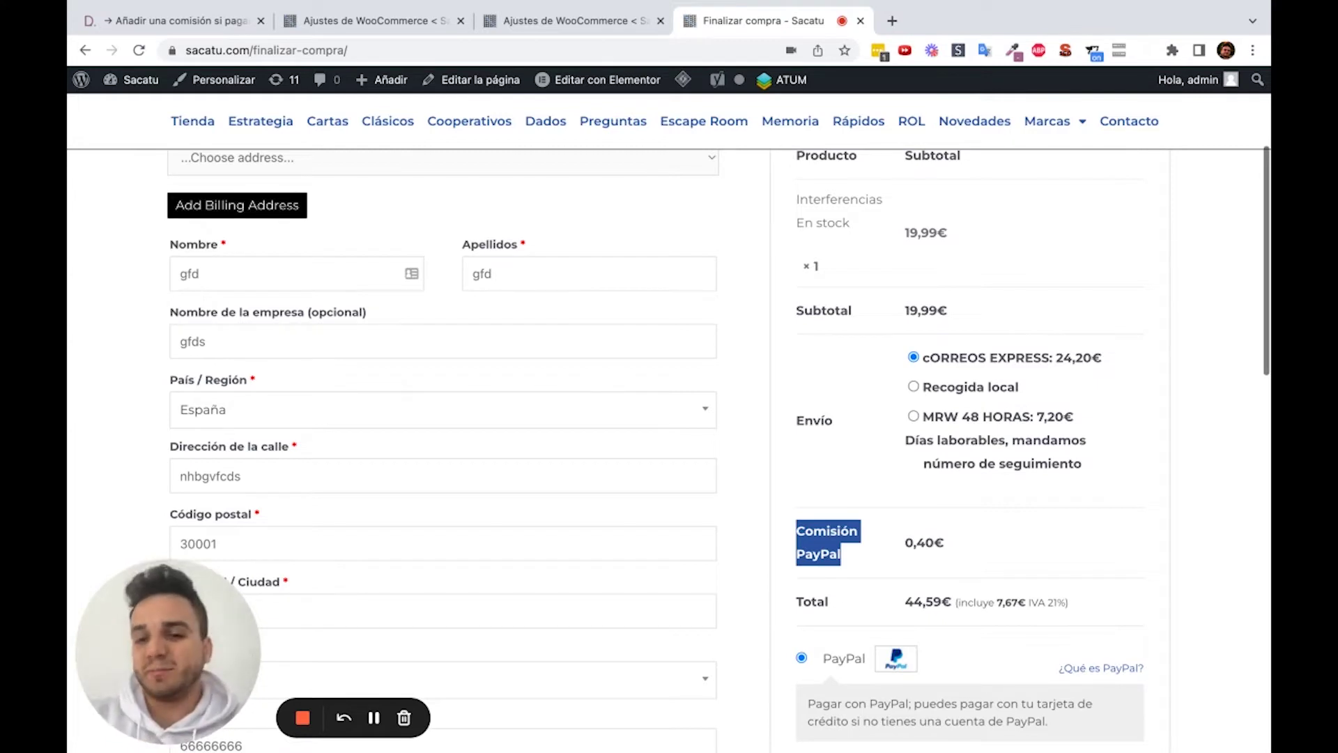
pyautogui.scroll(-1, 982, 481)
pyautogui.scroll(-1, 981, 481)
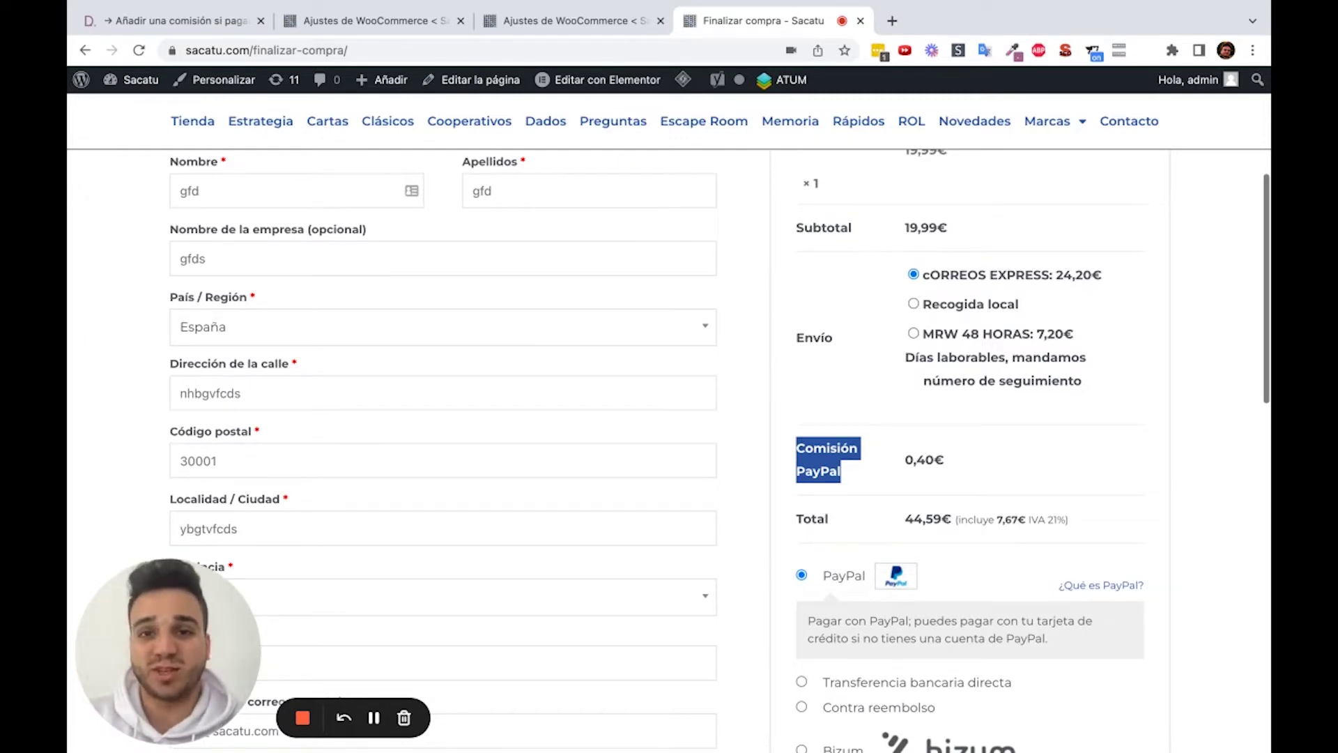
pyautogui.scroll(-5, 898, 399)
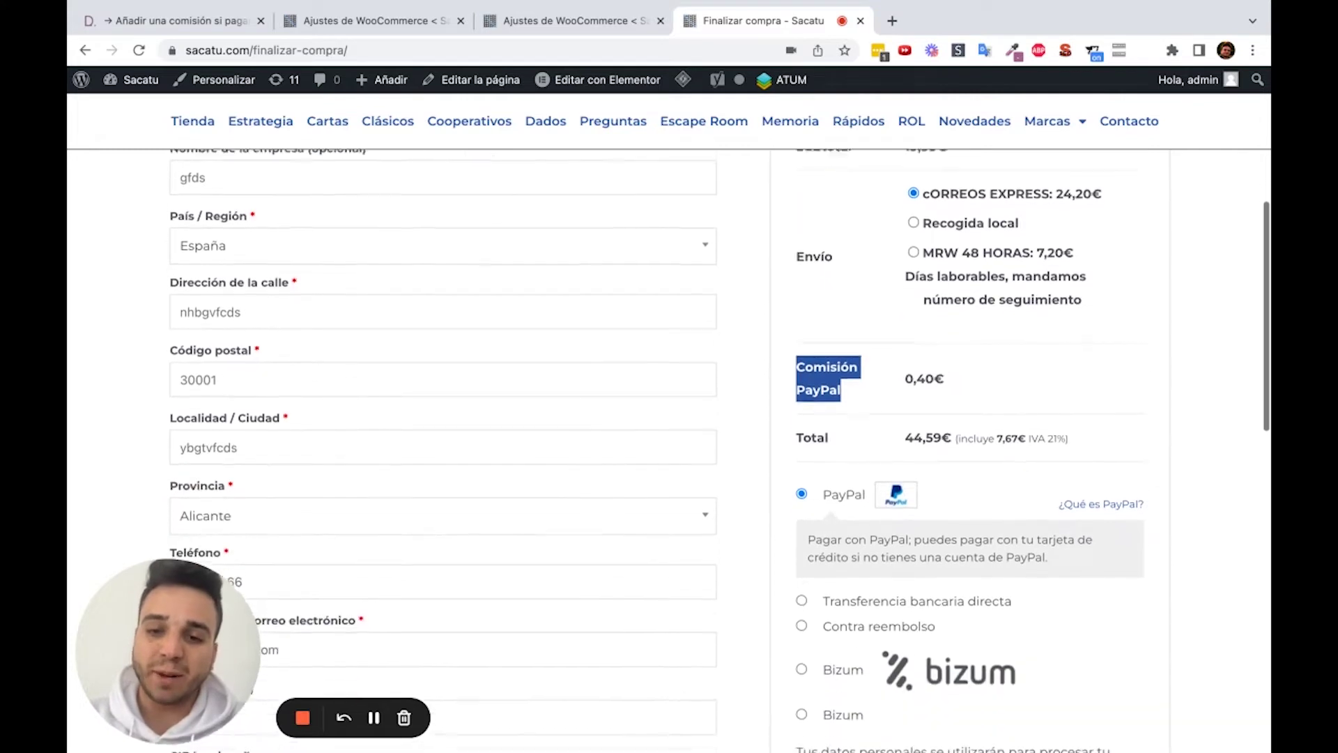
pyautogui.scroll(1, 898, 399)
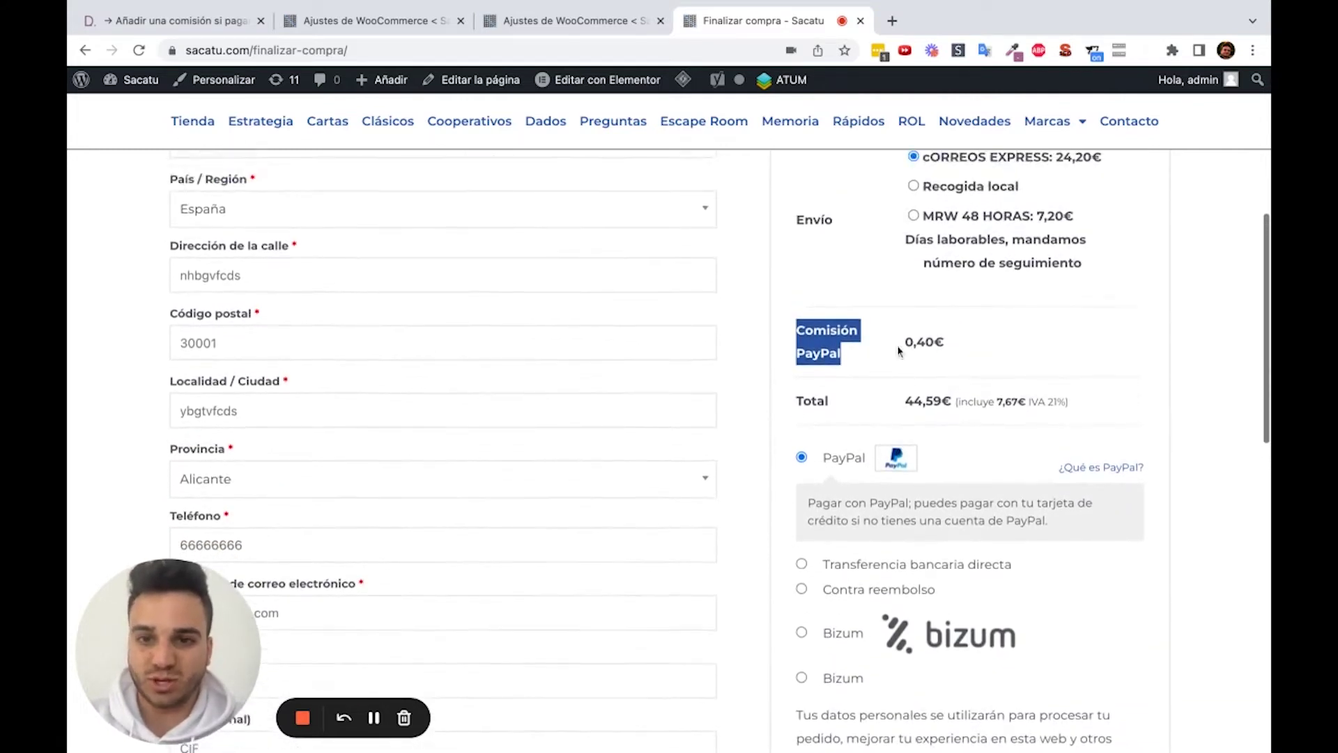
# Select direct bank transfer (Transferencia bancaria directa) as the checkout payment method and check the order summary for the PayPal commission
pyautogui.click(801, 568)
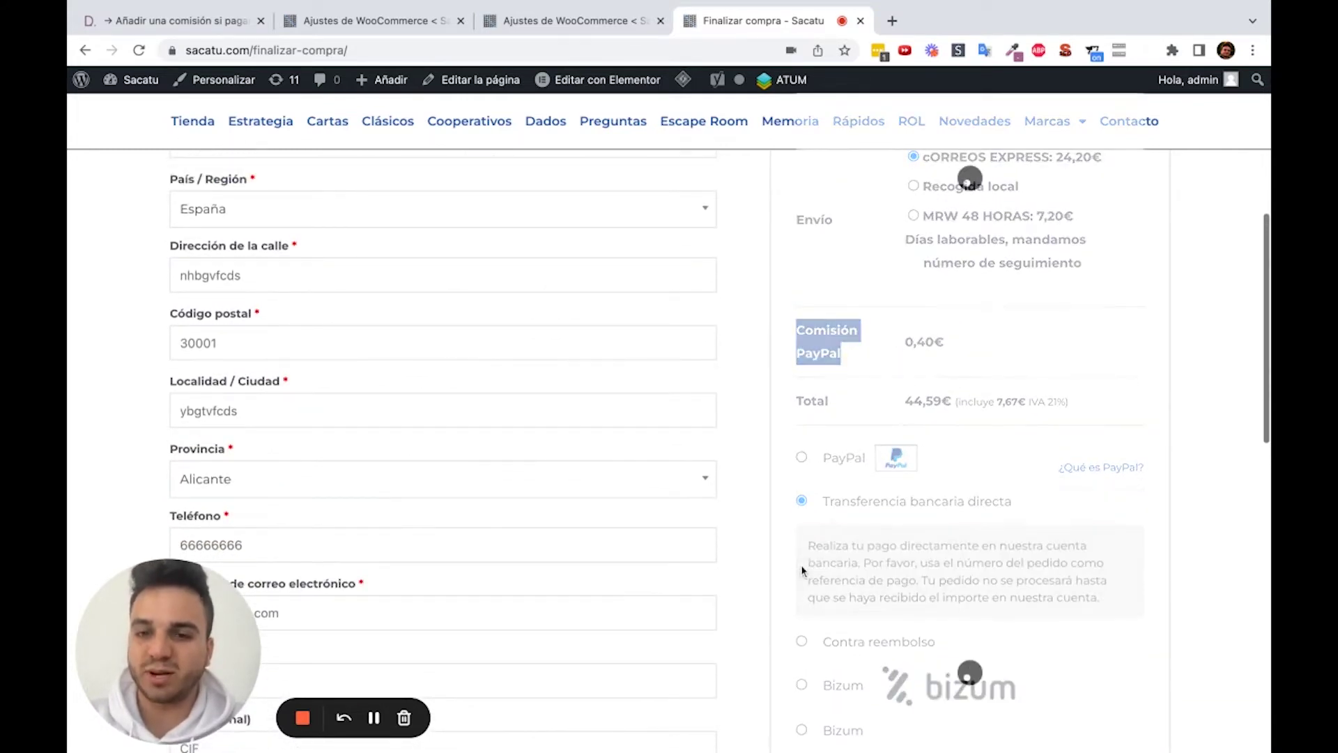
pyautogui.scroll(3, 899, 481)
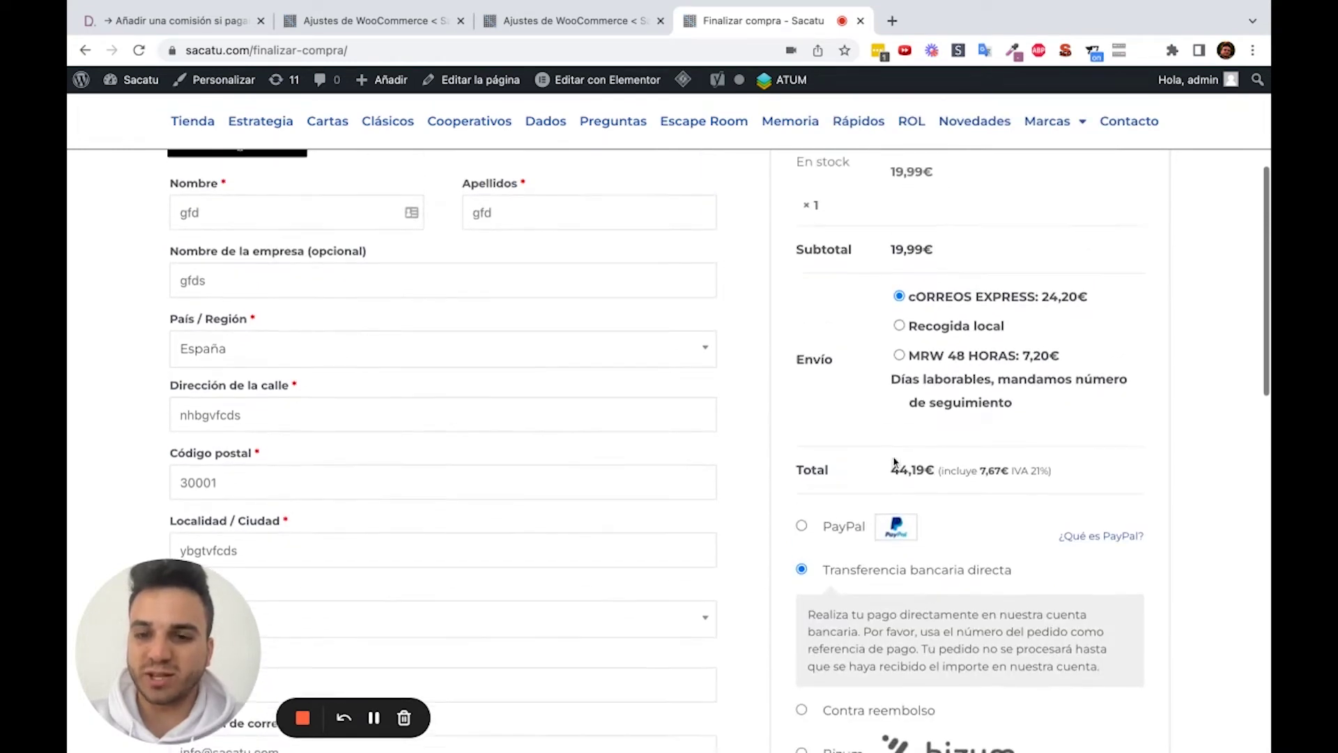
pyautogui.scroll(-5, 948, 481)
pyautogui.scroll(4, 960, 485)
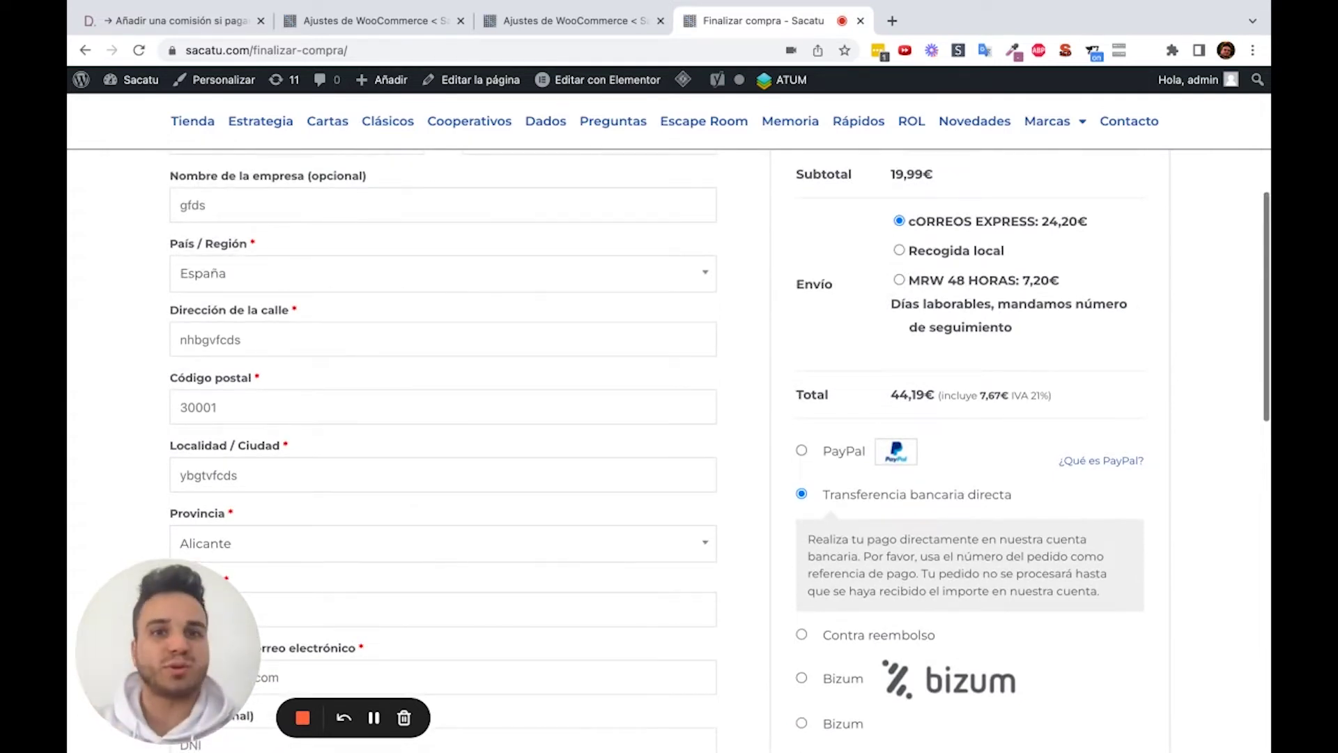
# Append to PayPal's description: "Este método de pago tiene una comisión del 2% del pedido, el resto de métodos de pago no lo tienen."
pyautogui.click(604, 21)
pyautogui.scroll(10, 584, 228)
pyautogui.scroll(5, 584, 228)
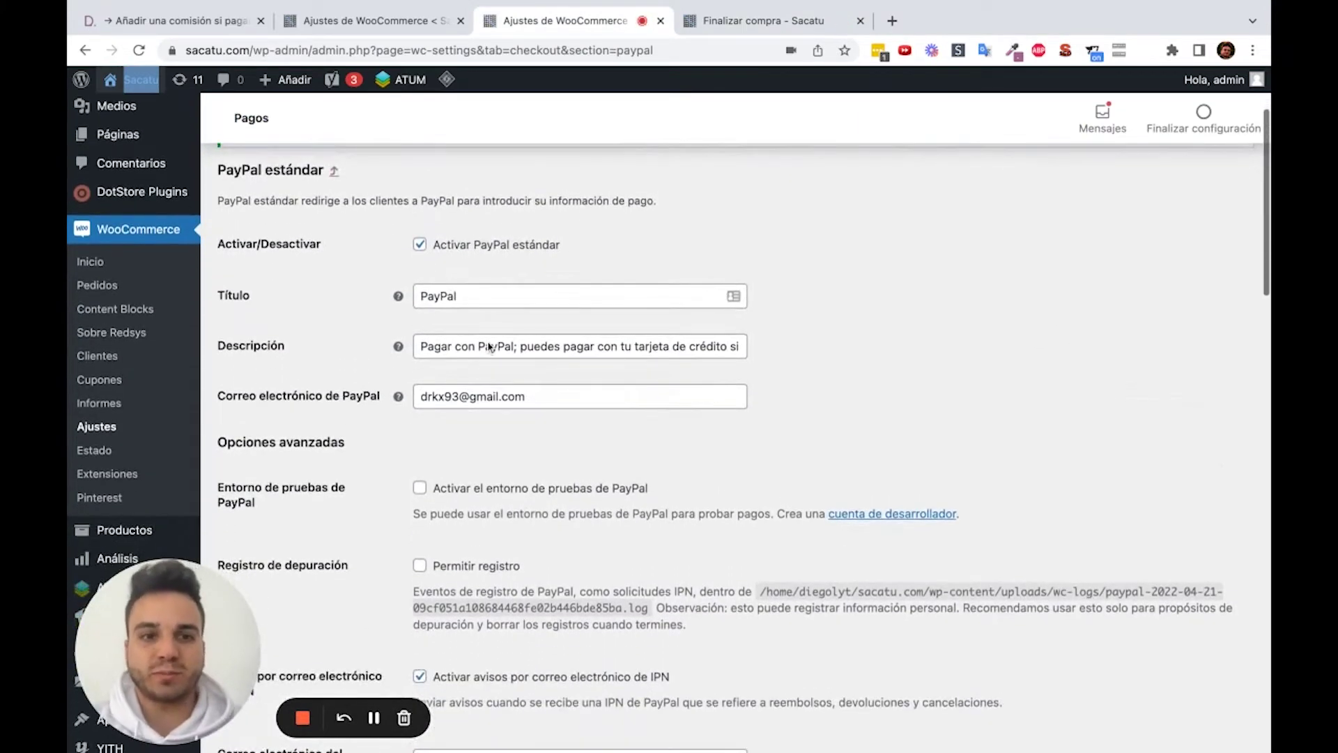
pyautogui.click(486, 346)
pyautogui.hotkey('shift', 'alt', 'Right')
pyautogui.hotkey('shift', 'alt', 'Right')
pyautogui.hotkey('shift', 'alt', 'Right')
pyautogui.hotkey('shift', 'alt', 'Right')
pyautogui.hotkey('shift', 'alt', 'Right')
pyautogui.hotkey('shift', 'alt', 'Right')
pyautogui.hotkey('shift', 'alt', 'Right')
pyautogui.hotkey('shift', 'alt', 'Right')
pyautogui.hotkey('shift', 'alt', 'Right')
pyautogui.hotkey('shift', 'alt', 'Right')
pyautogui.hotkey('shift', 'alt', 'Right')
pyautogui.hotkey('shift', 'alt', 'Right')
pyautogui.hotkey('shift', 'alt', 'Right')
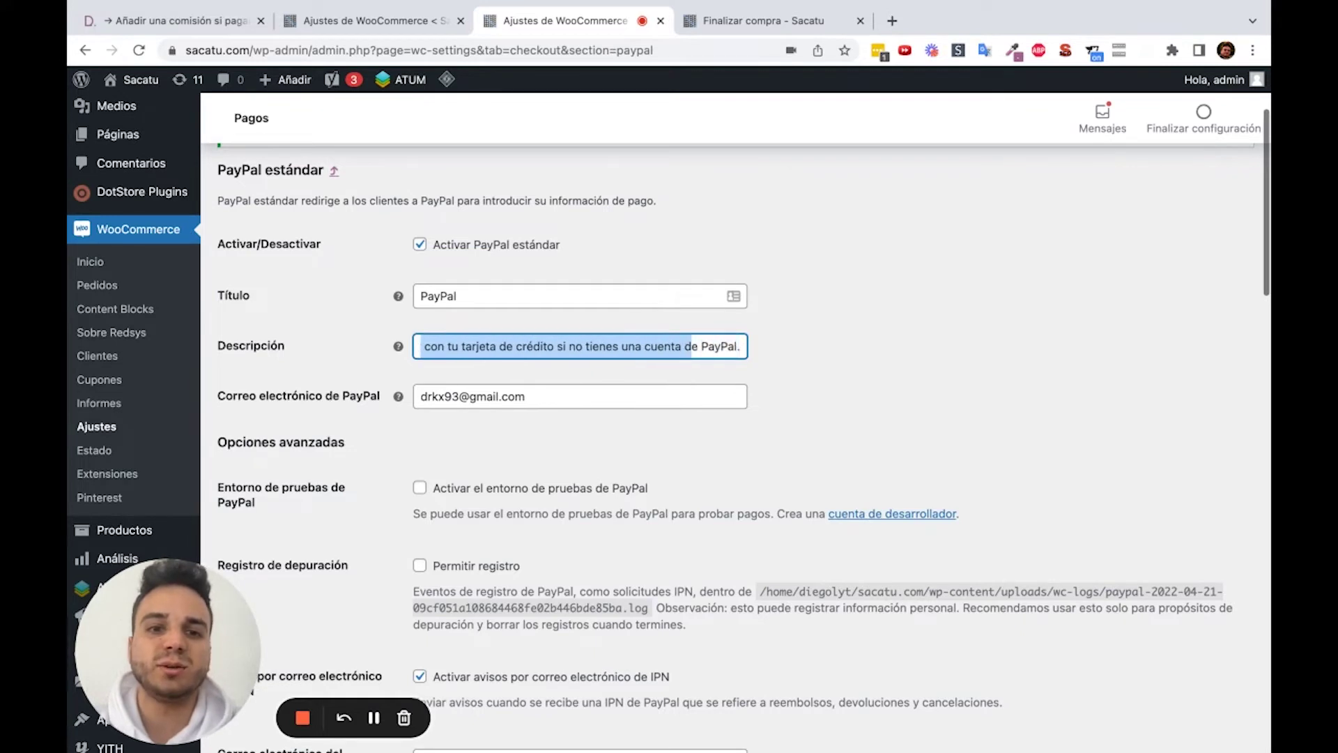
pyautogui.press('Right')
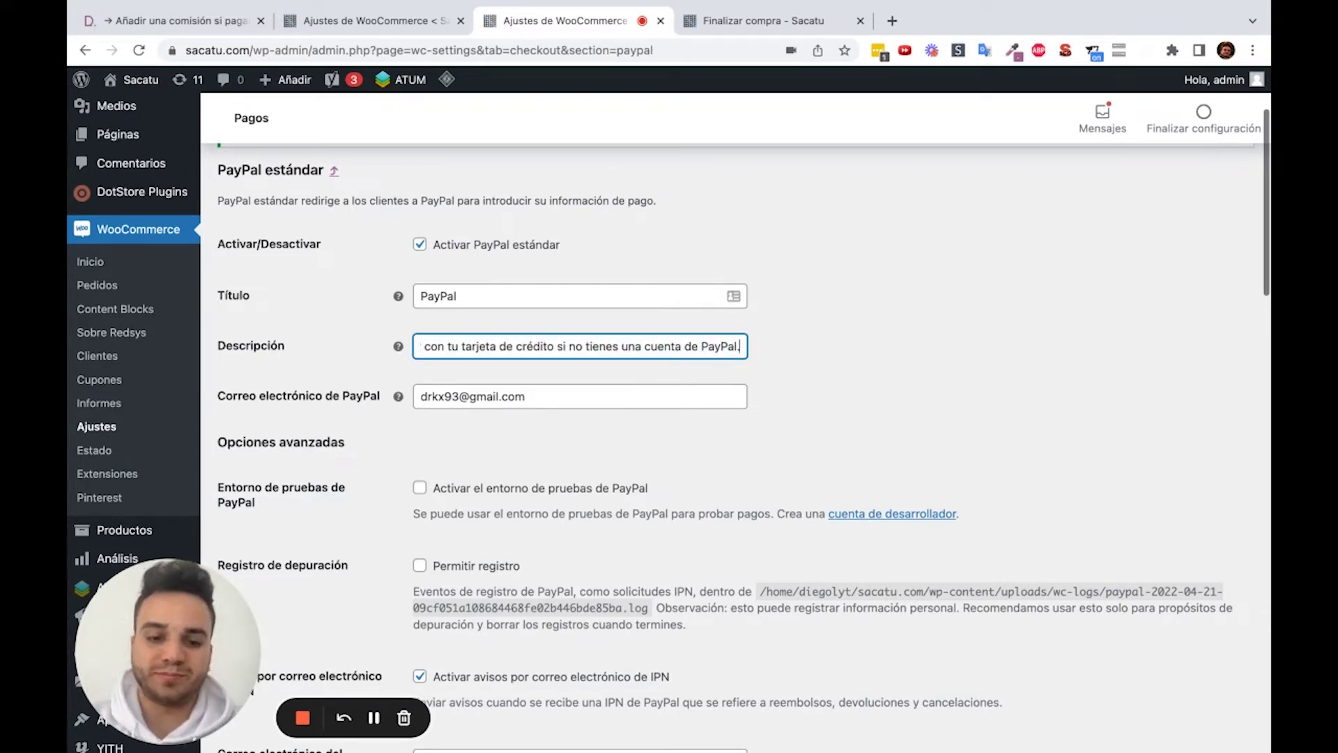
pyautogui.write('Este método de pago tiene')
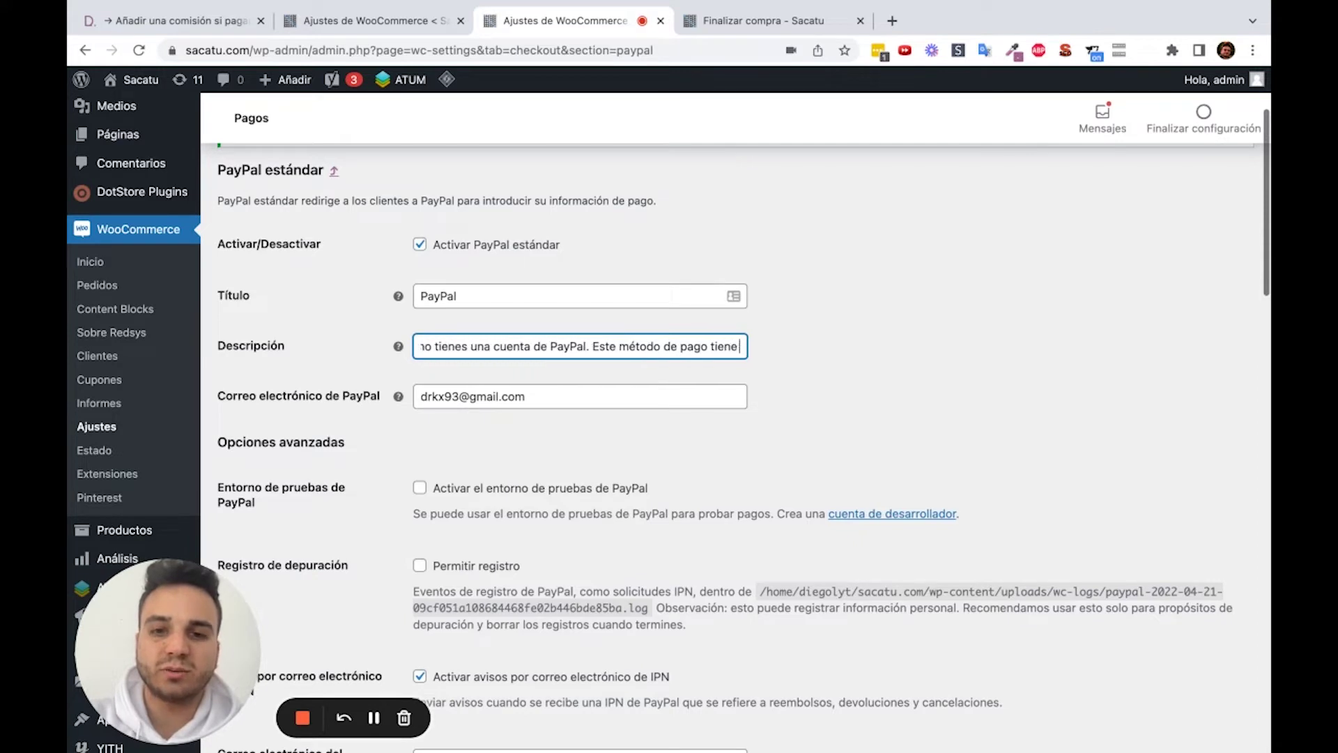
pyautogui.write(' una comisió')
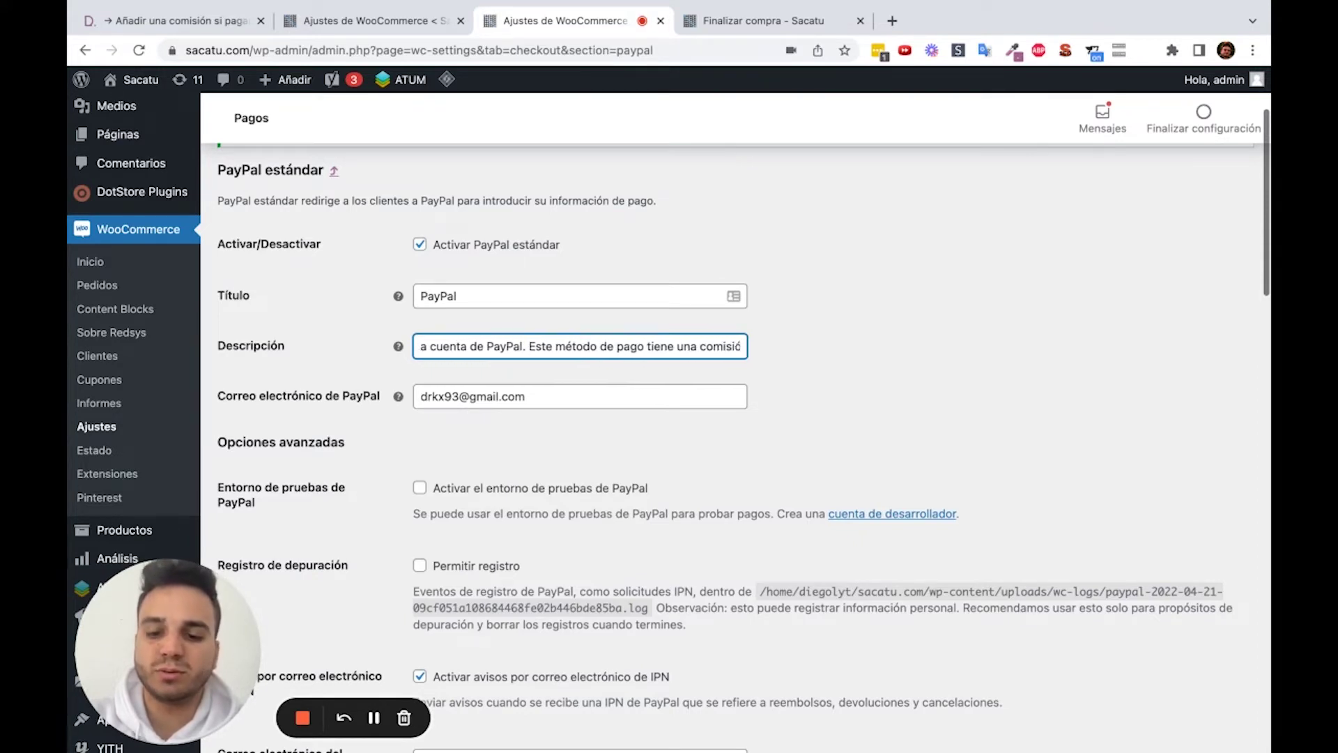
pyautogui.write('n del 2% del pedido, el resto de métod')
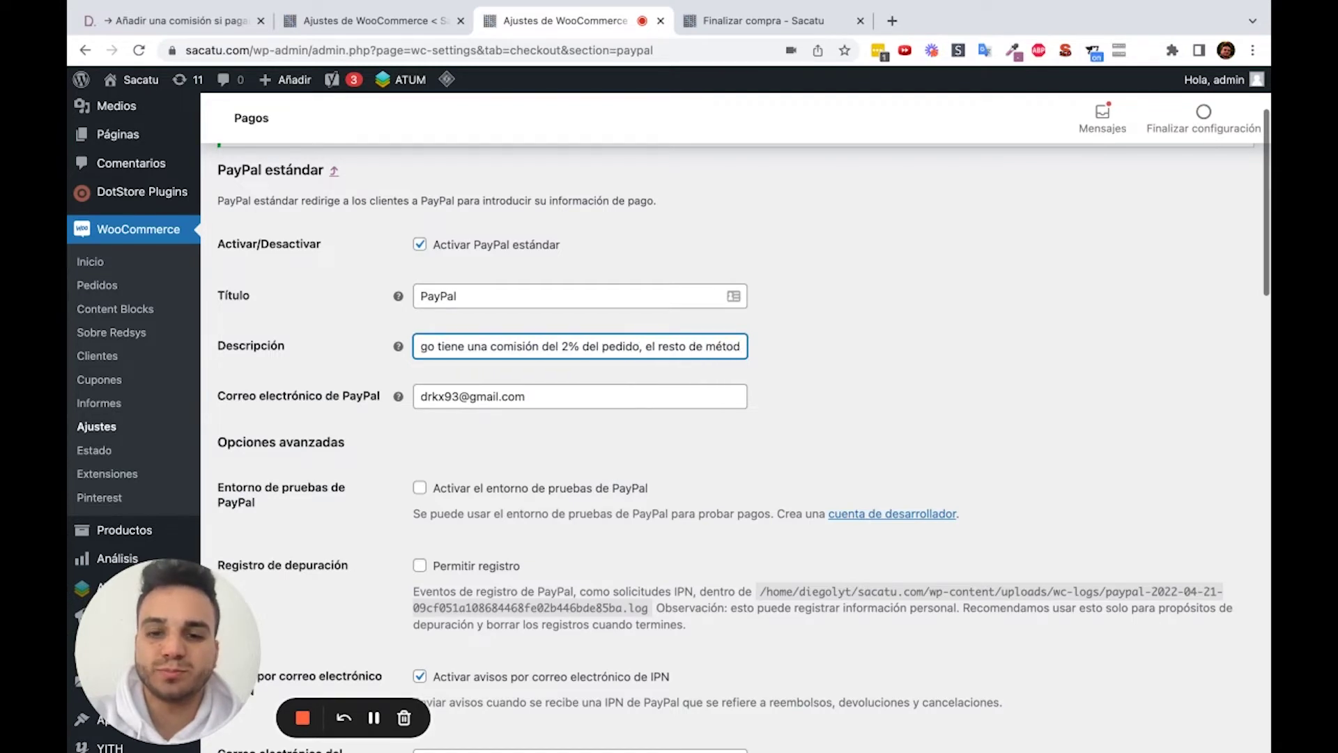
pyautogui.write('e pago n')
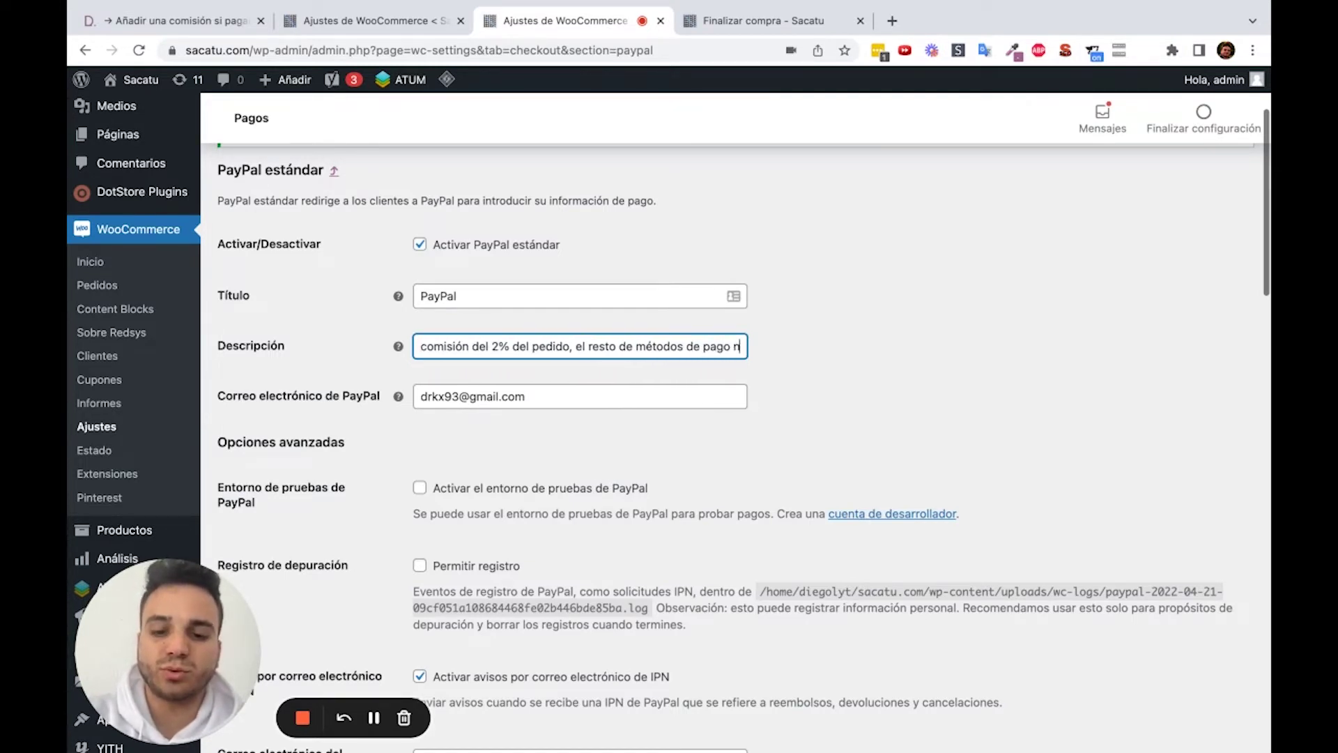
pyautogui.write('o lo tienen.')
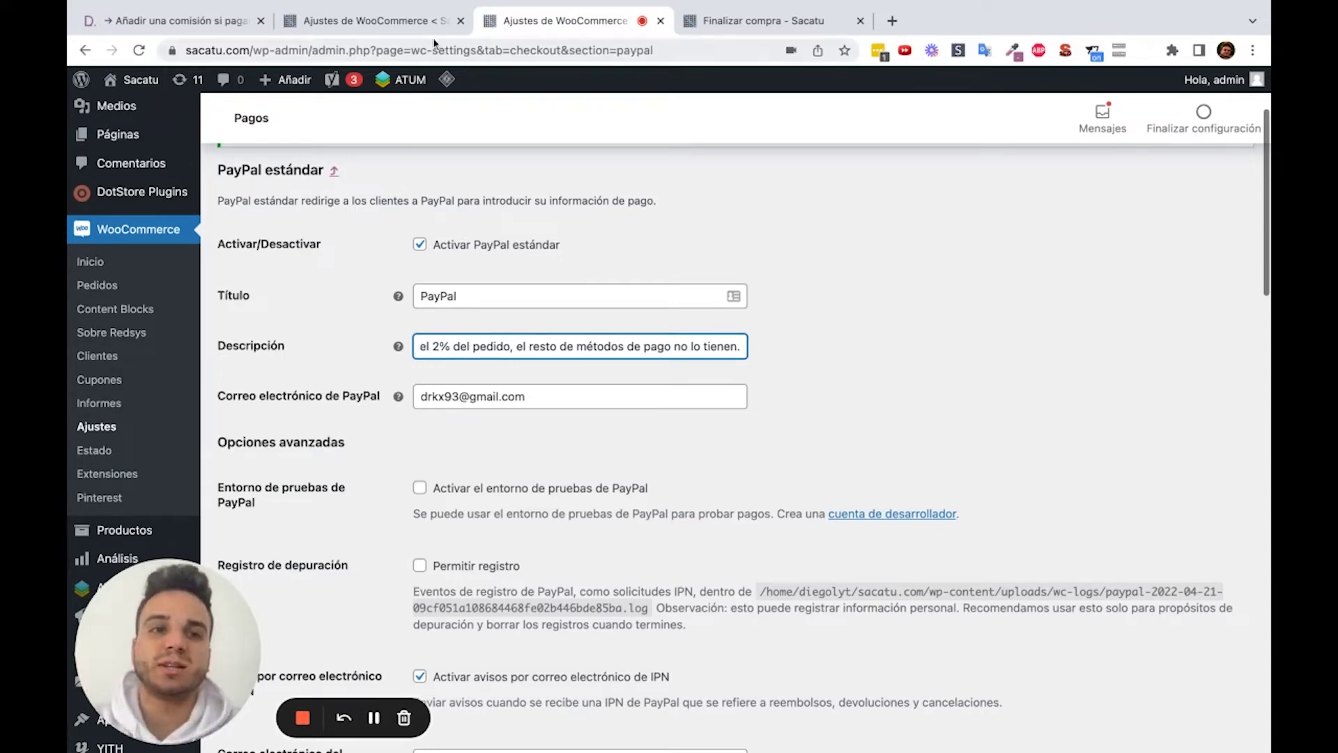
# Select PayPal as the payment method at checkout and inspect its commission and description
pyautogui.click(742, 30)
pyautogui.click(835, 453)
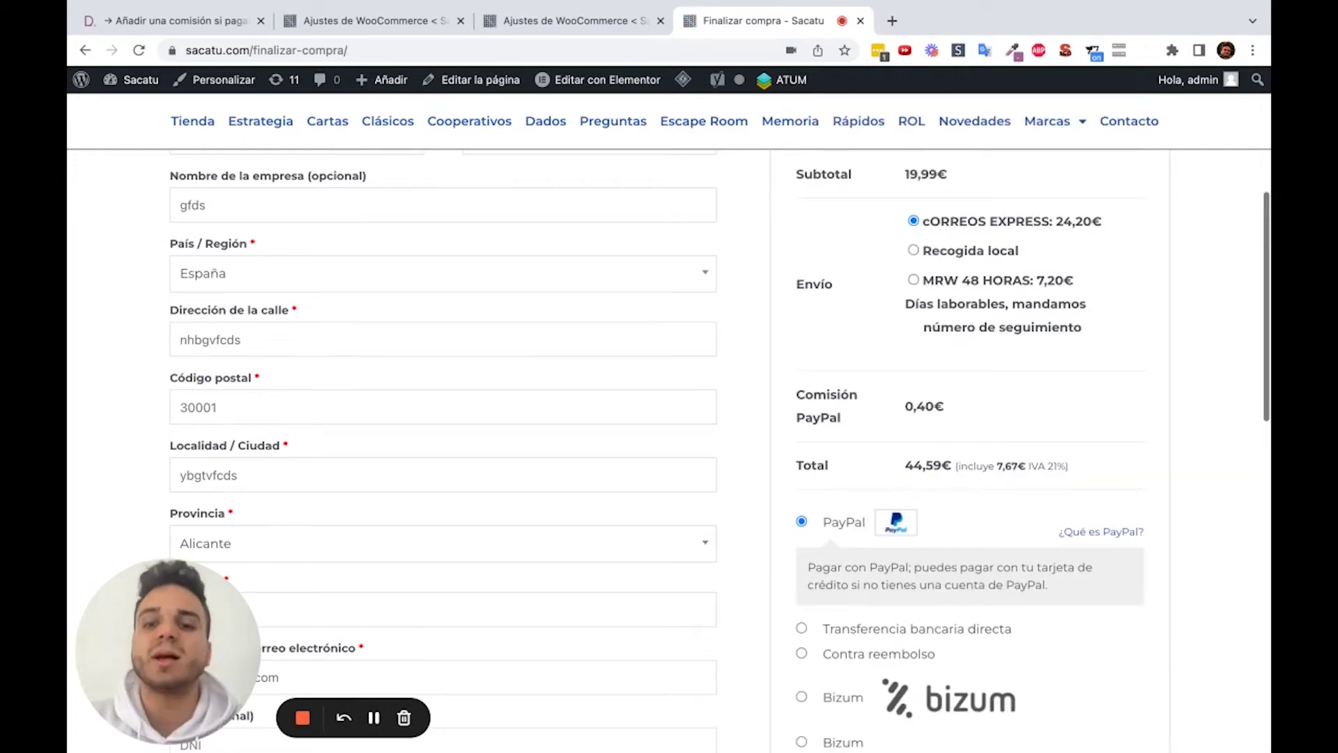
pyautogui.scroll(-1, 859, 517)
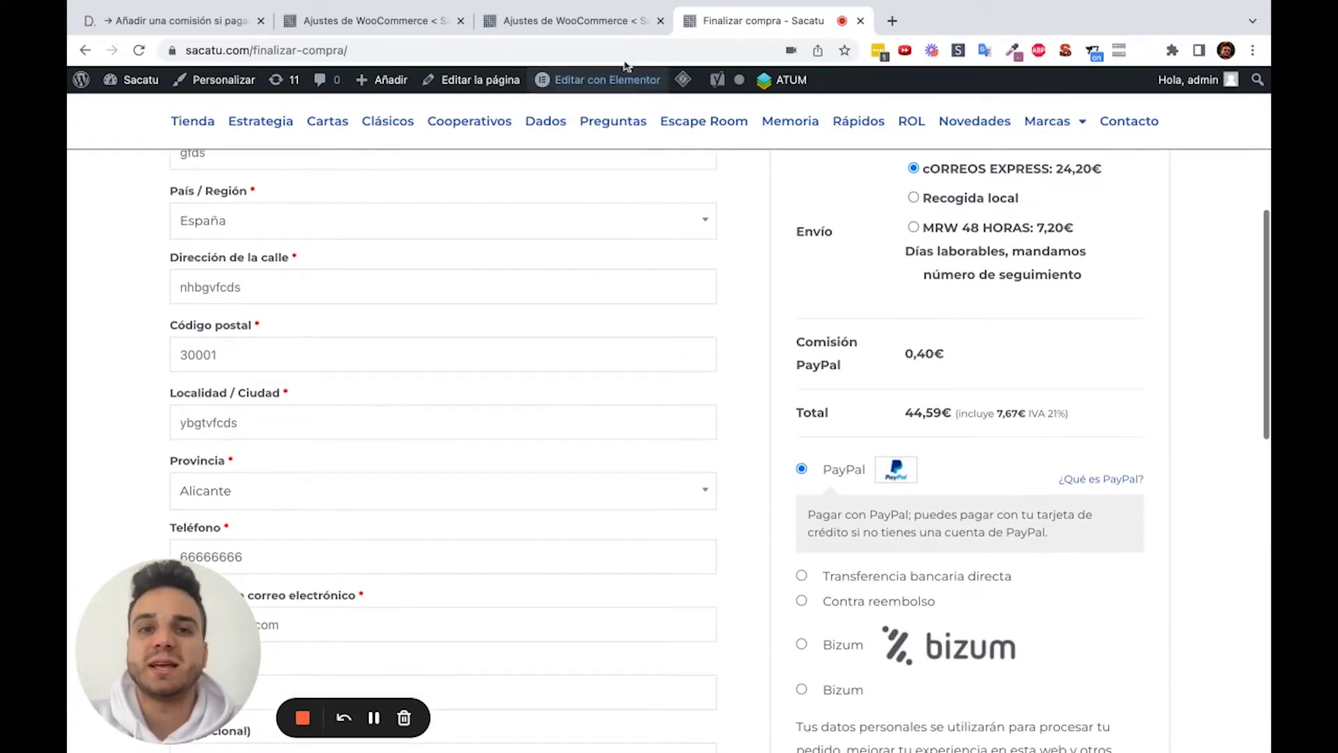
# Save the PayPal payment method's settings with the extended description
pyautogui.click(608, 21)
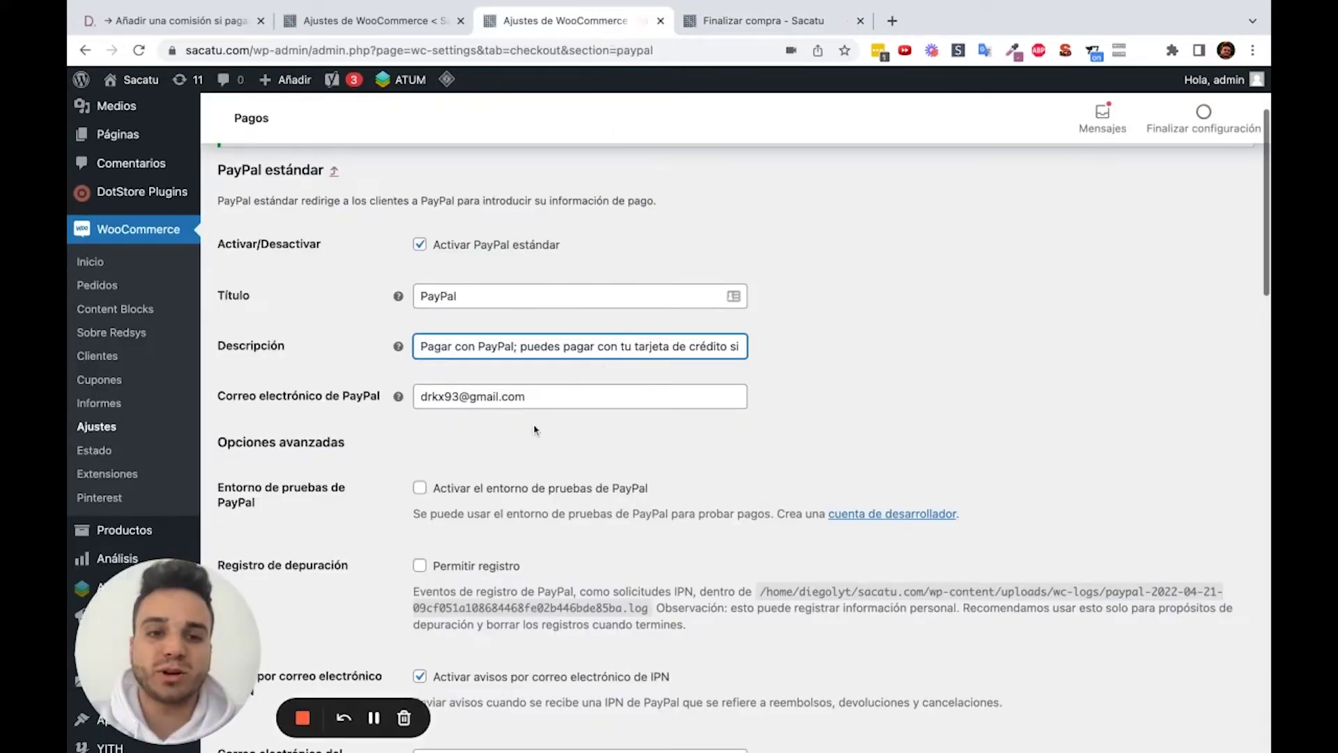
pyautogui.scroll(-1, 535, 439)
pyautogui.scroll(-15, 535, 439)
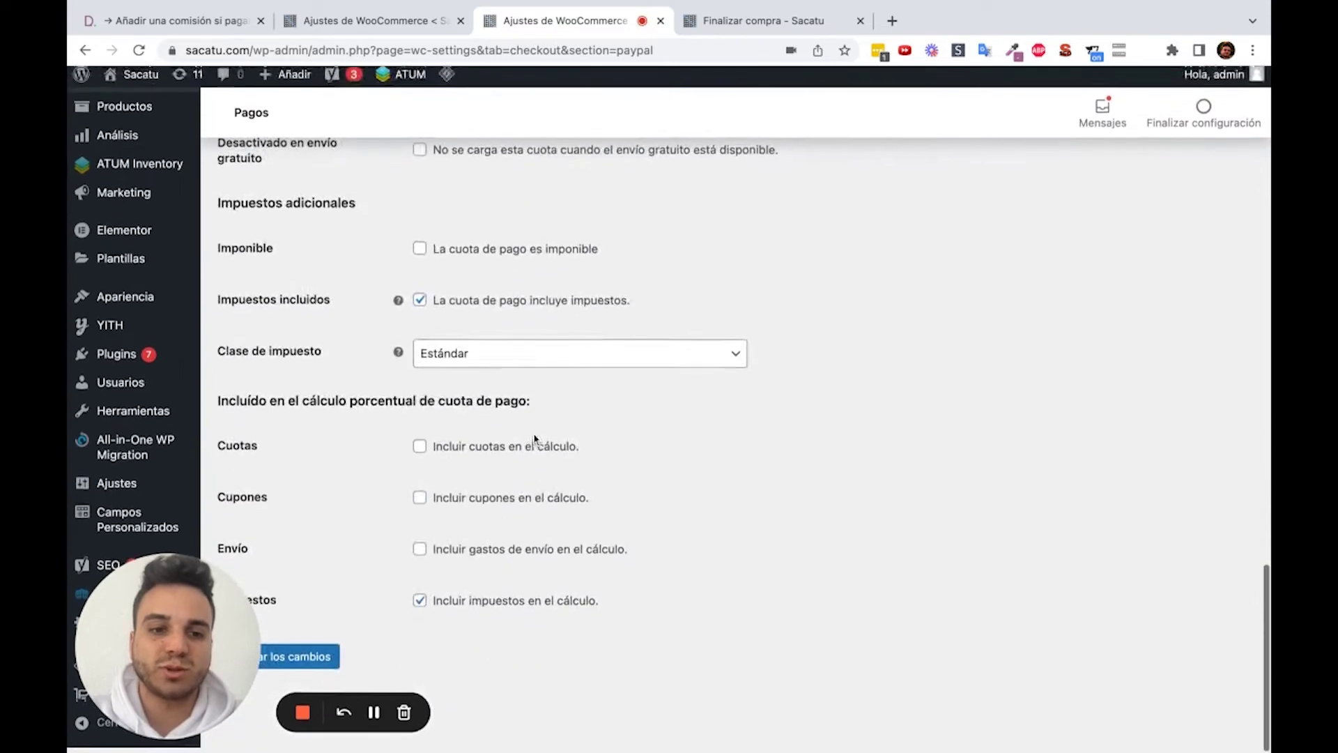
pyautogui.click(324, 652)
# Move PayPal estándar to the end of WooCommerce's payment methods list, below Bank Transfer 1
pyautogui.click(377, 20)
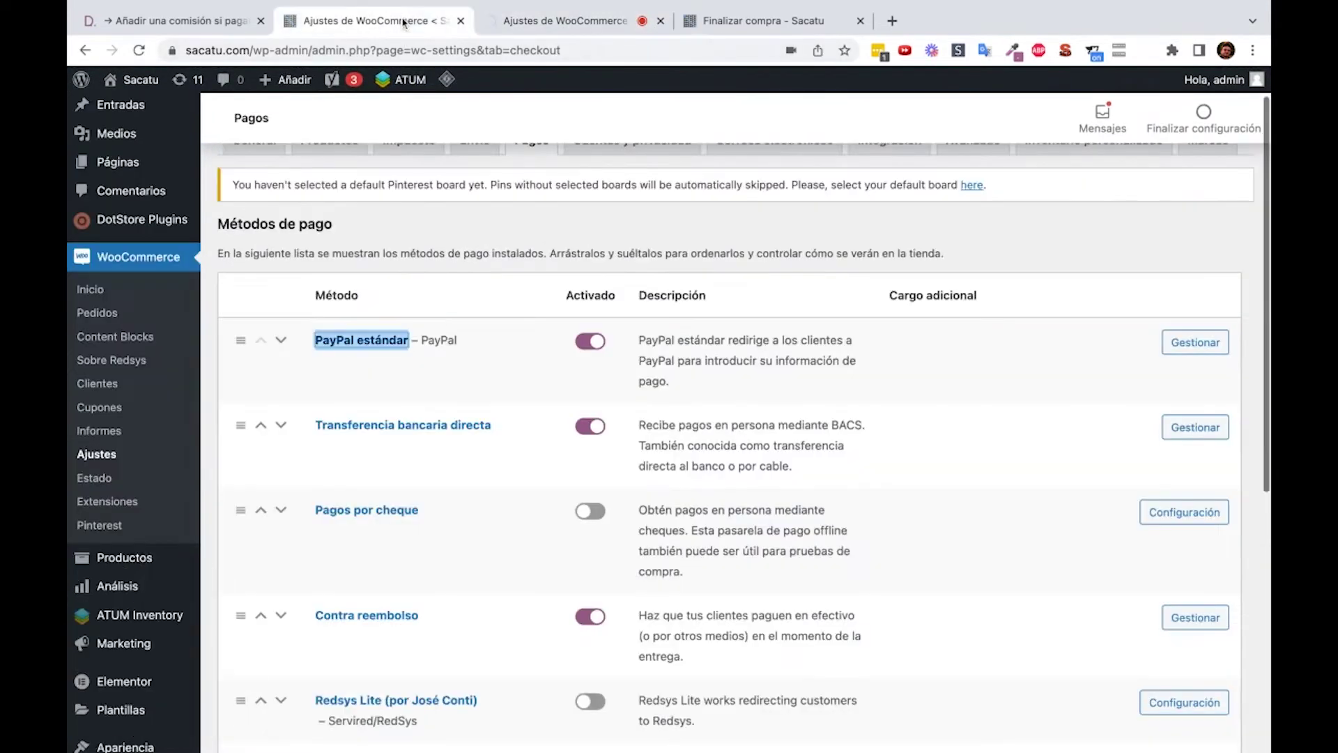
pyautogui.scroll(-2, 282, 407)
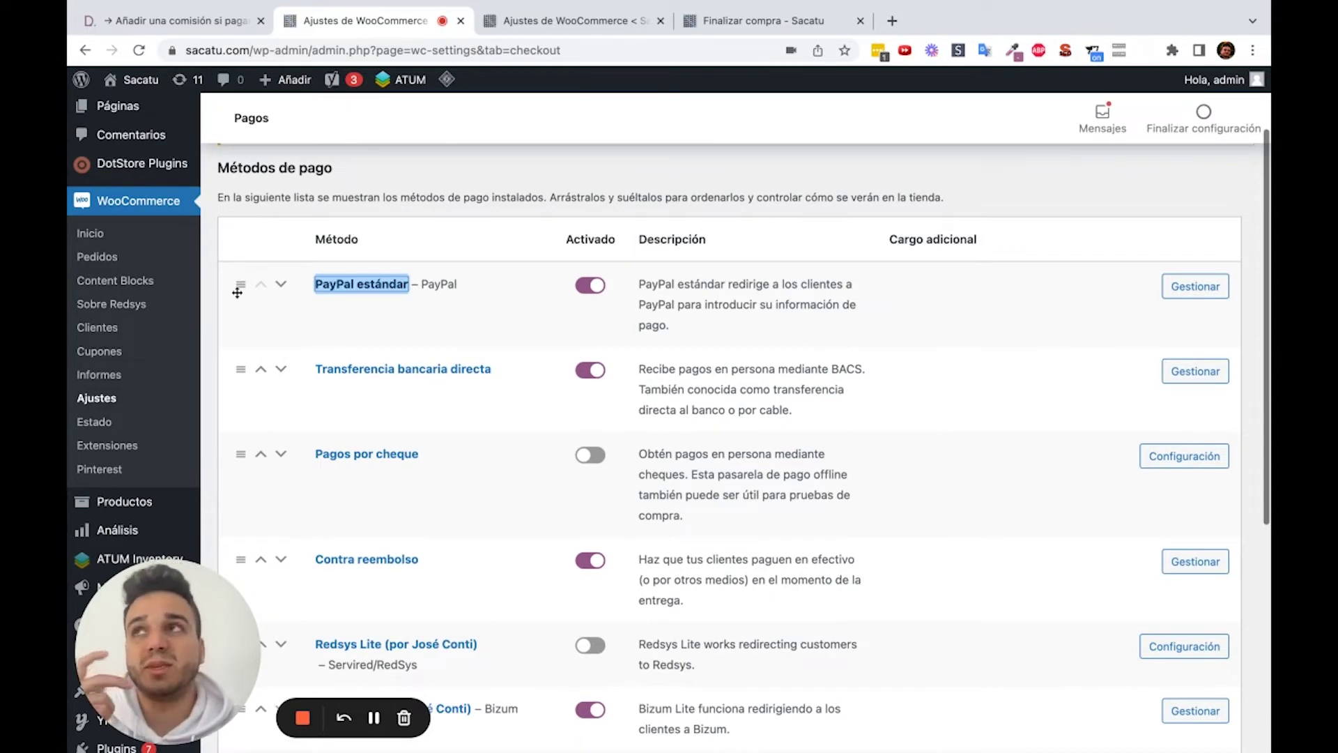
pyautogui.scroll(-2, 240, 218)
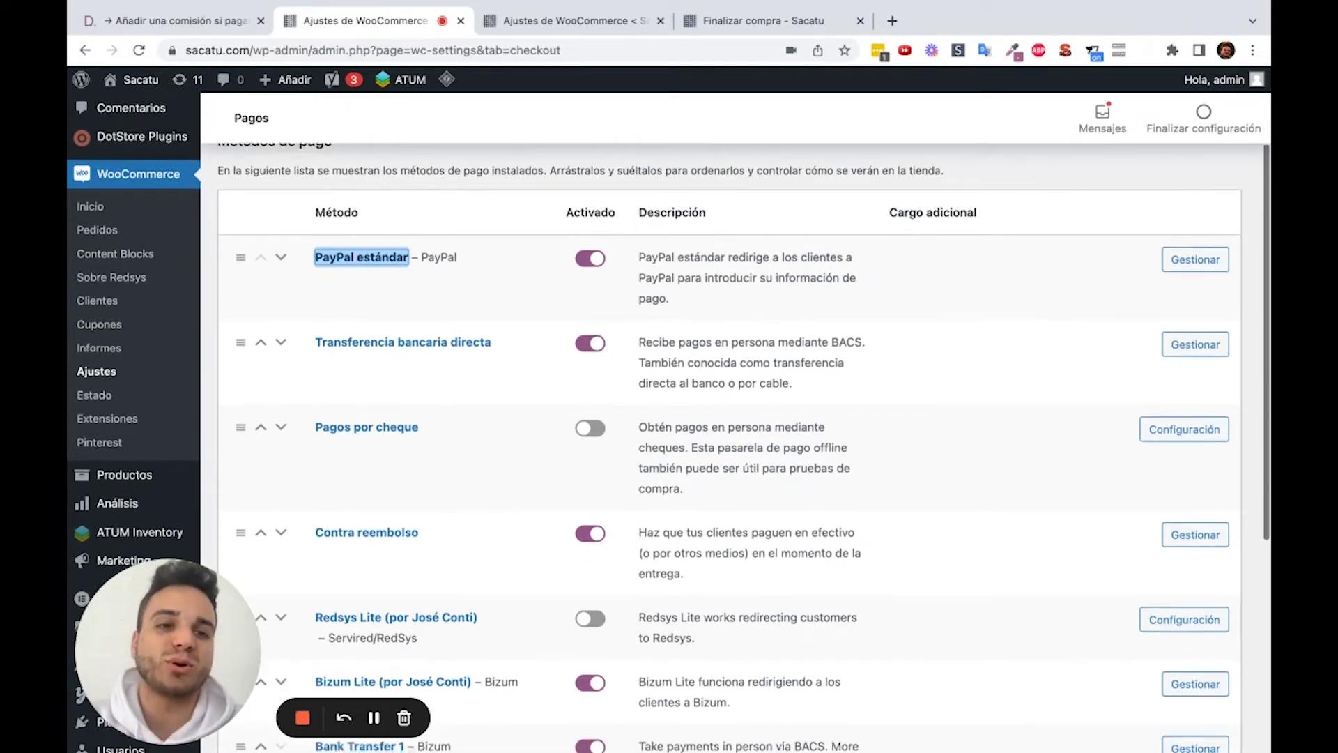
pyautogui.moveTo(240, 218); pyautogui.dragTo(240, 402)
pyautogui.press('Down')
pyautogui.press('Down')
pyautogui.press('Down')
pyautogui.press('Down')
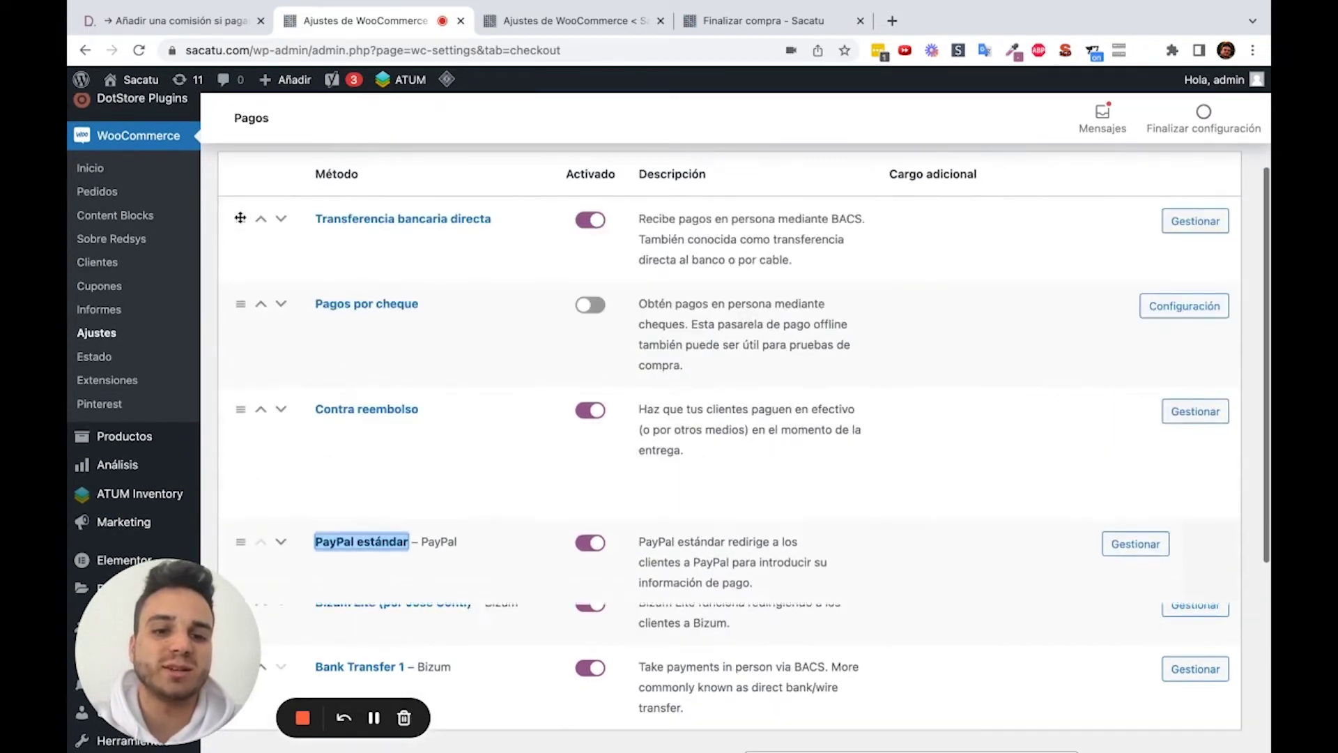
pyautogui.press('space')
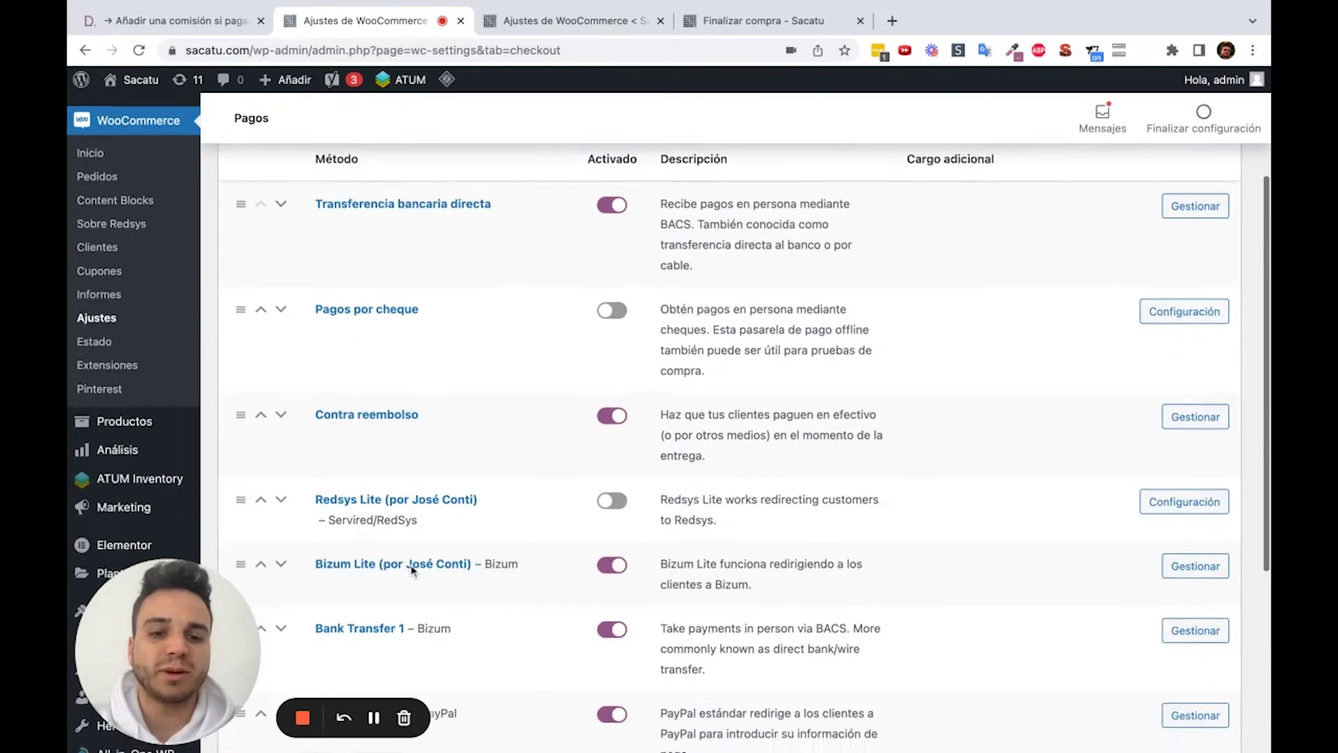
pyautogui.scroll(-3, 422, 538)
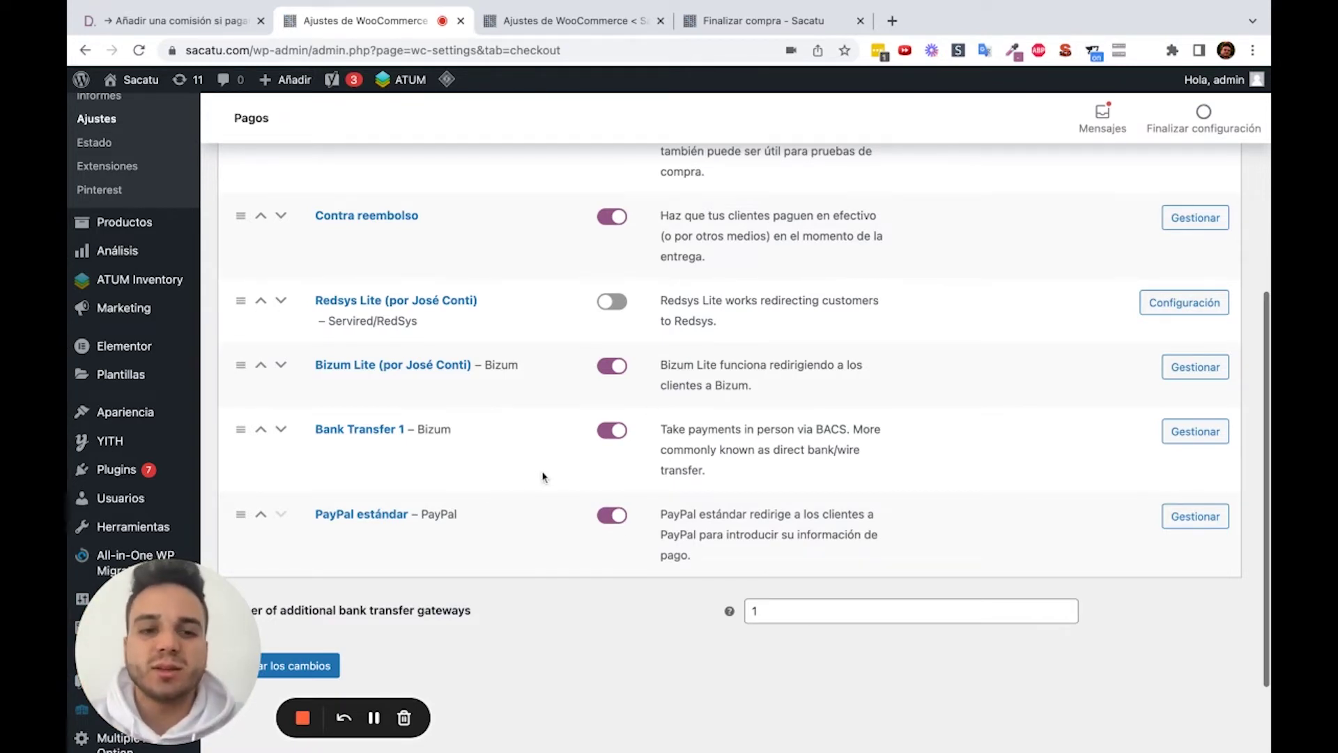
# Reload the checkout page and purge the cache of this page only (Vaciar esta página)
pyautogui.click(742, 21)
pyautogui.click(140, 50)
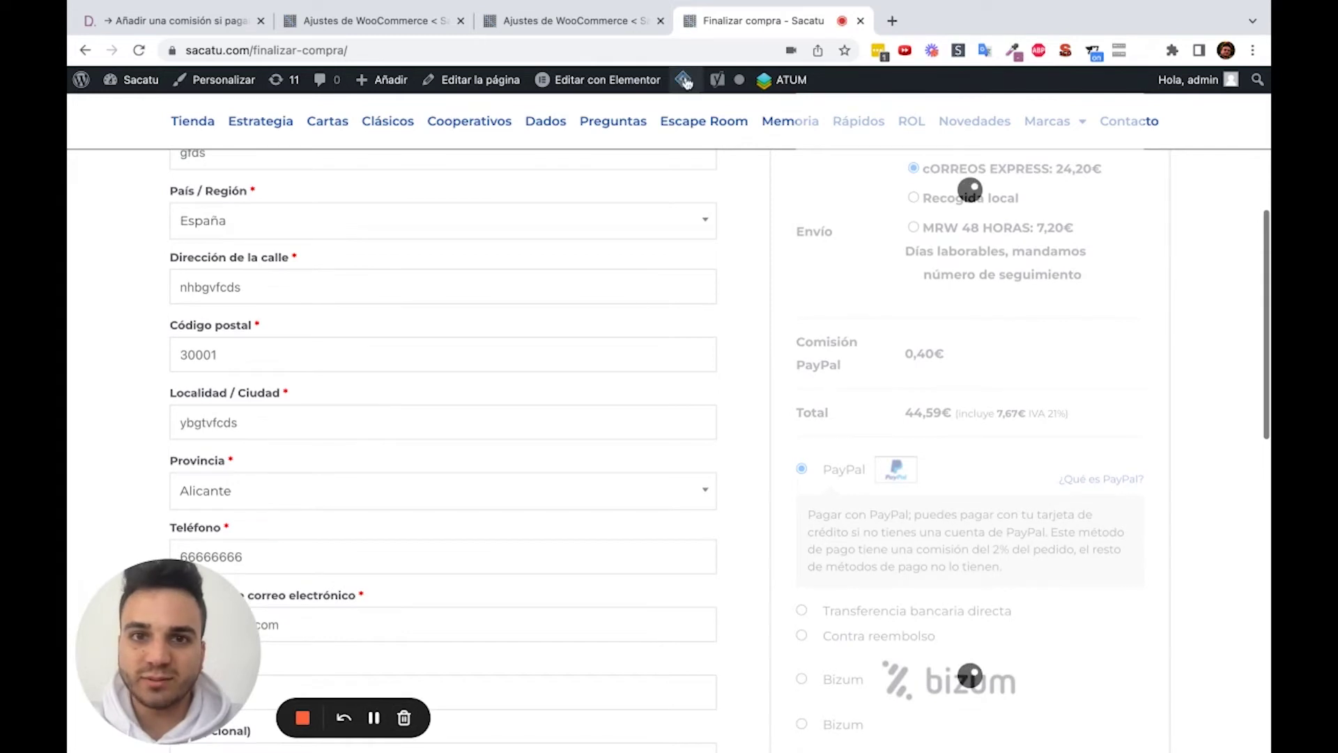
pyautogui.moveTo(685, 81)
pyautogui.click(697, 111)
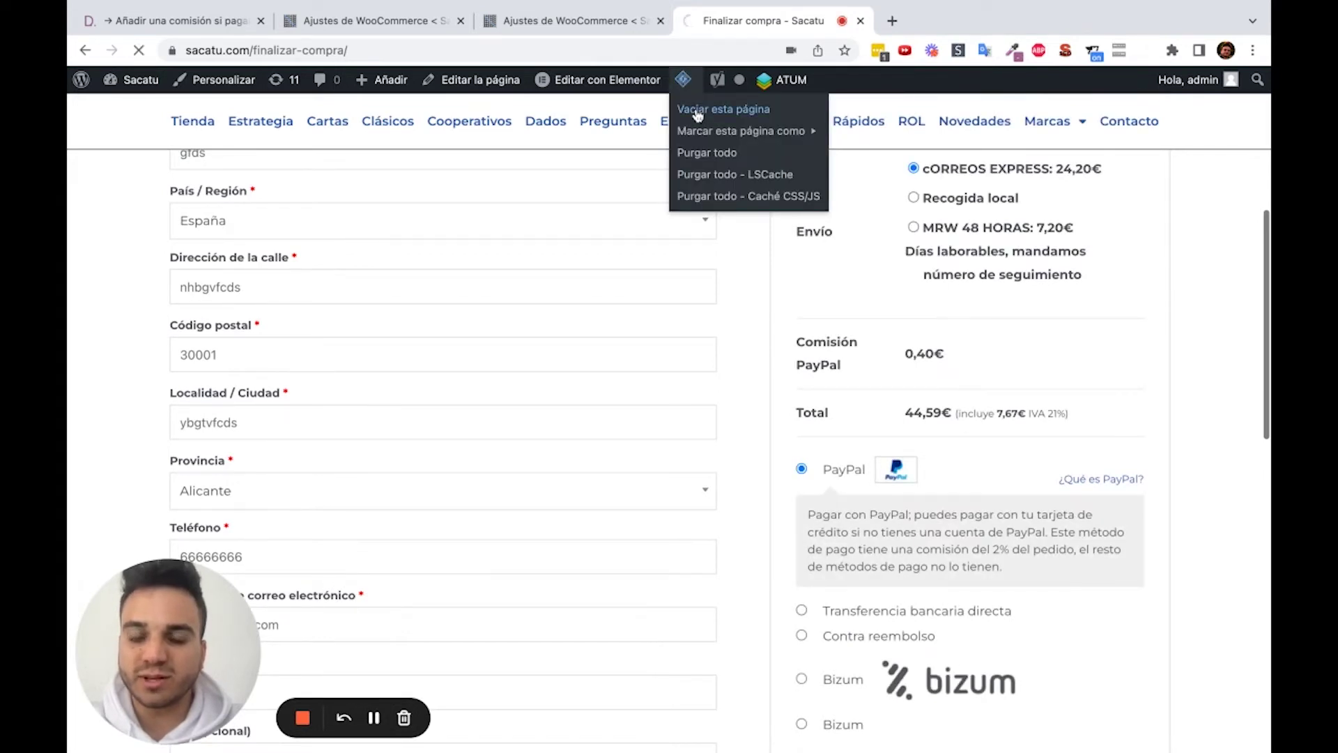
# Save the new order of the payment methods in WooCommerce's payment settings
pyautogui.click(370, 20)
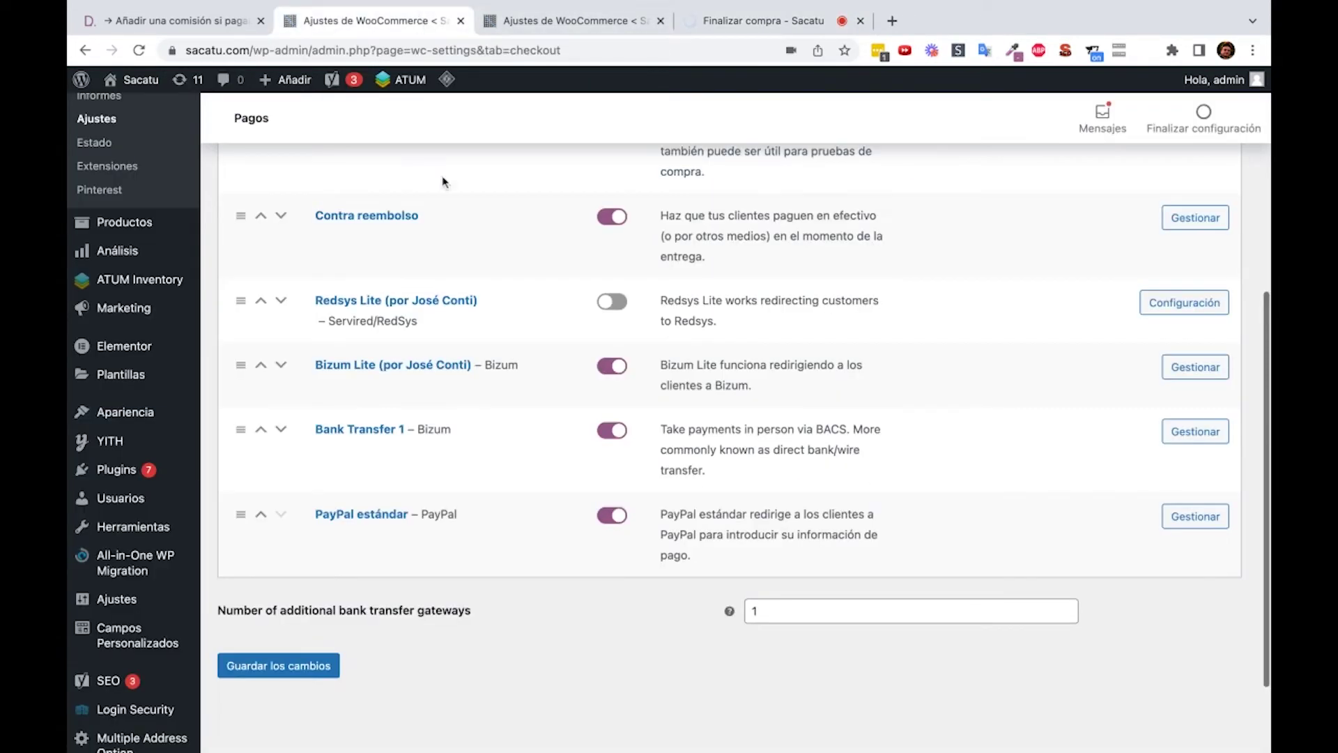
pyautogui.click(299, 666)
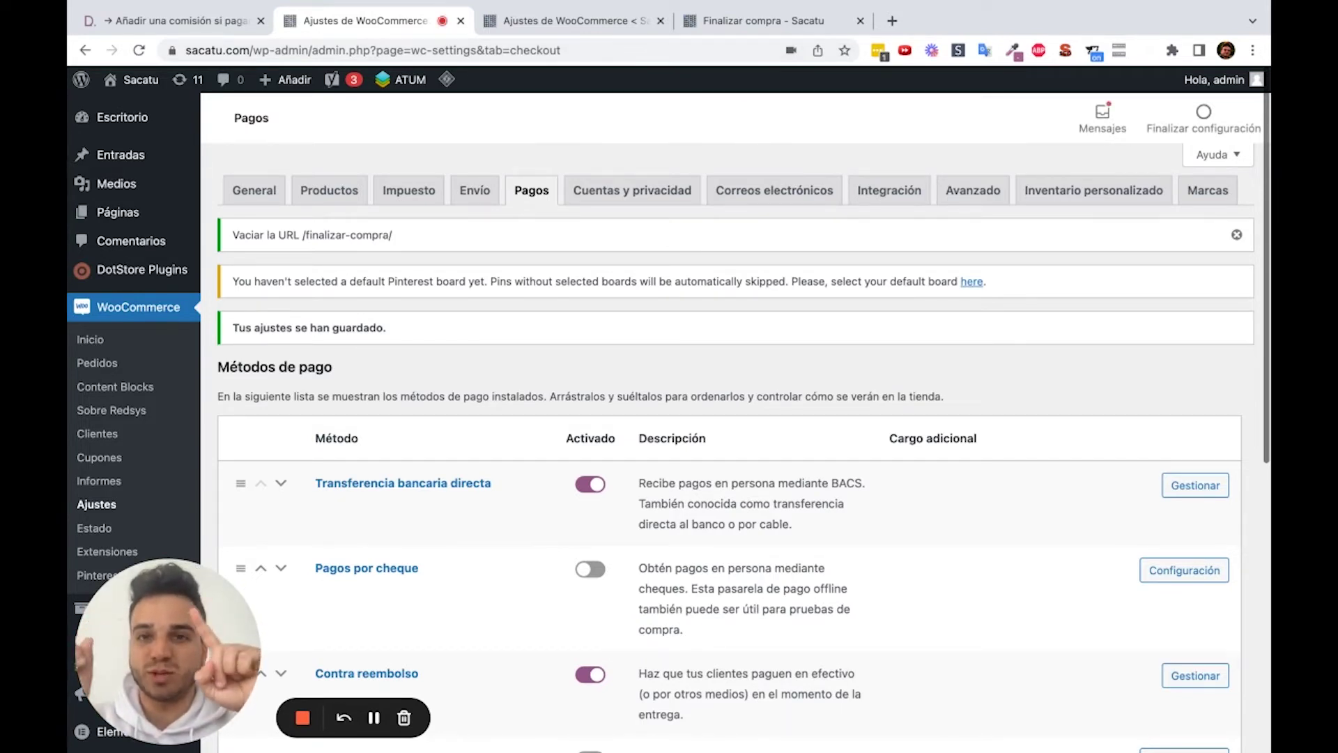
# Reload the checkout page and review the order of the payment methods and PayPal's description
pyautogui.hotkey('ctrl', 'Tab')
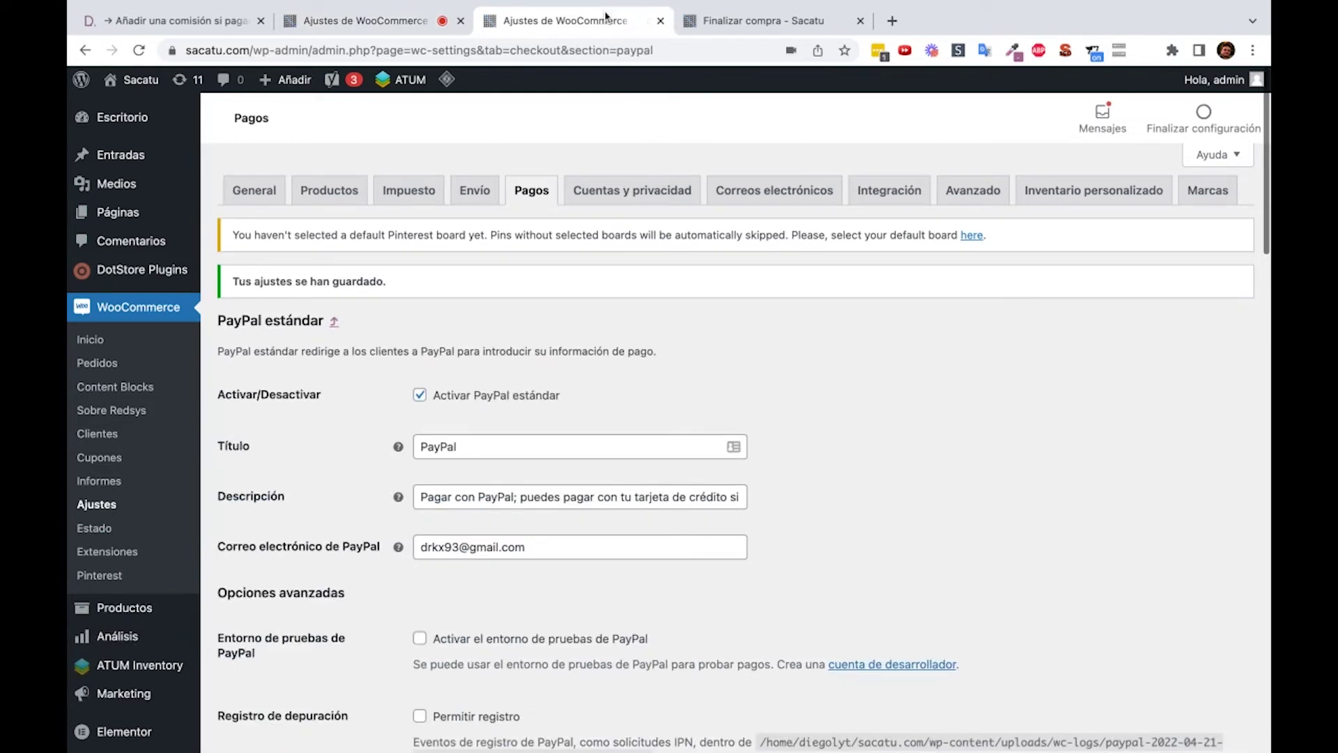
pyautogui.click(763, 21)
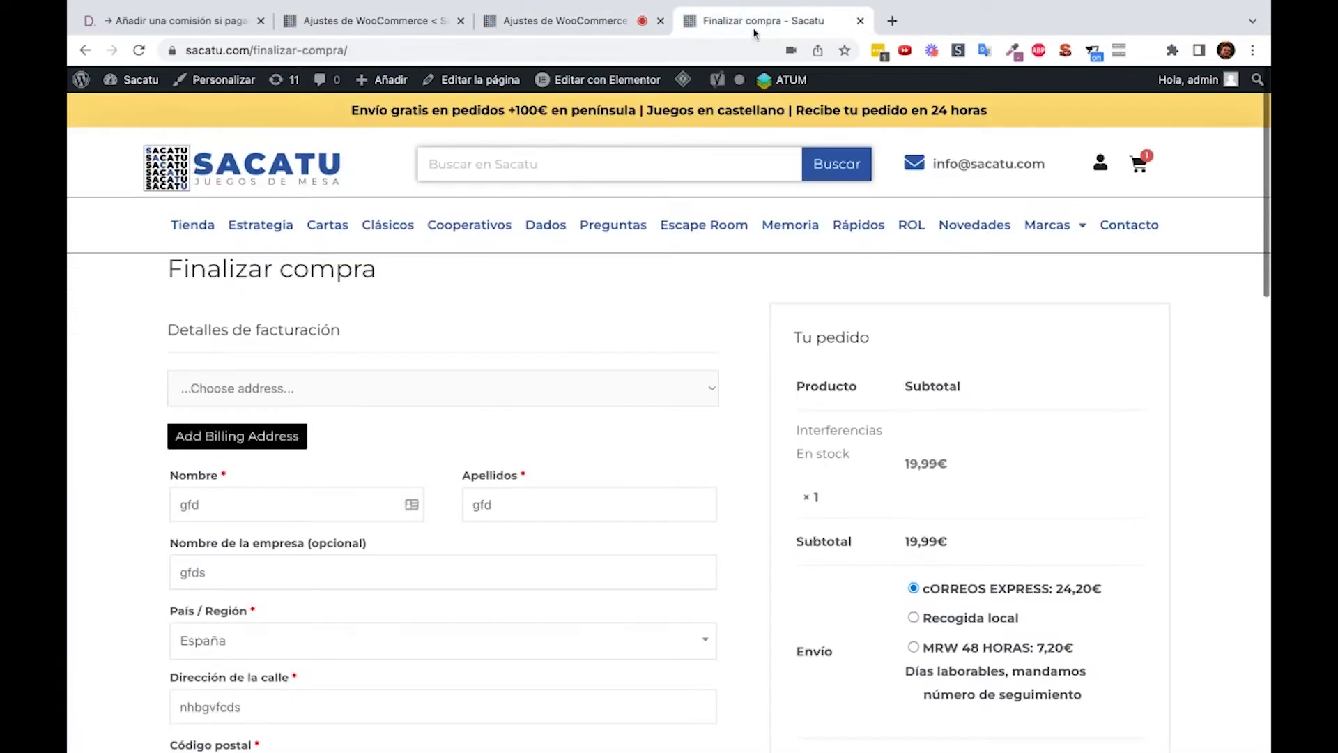
pyautogui.click(138, 50)
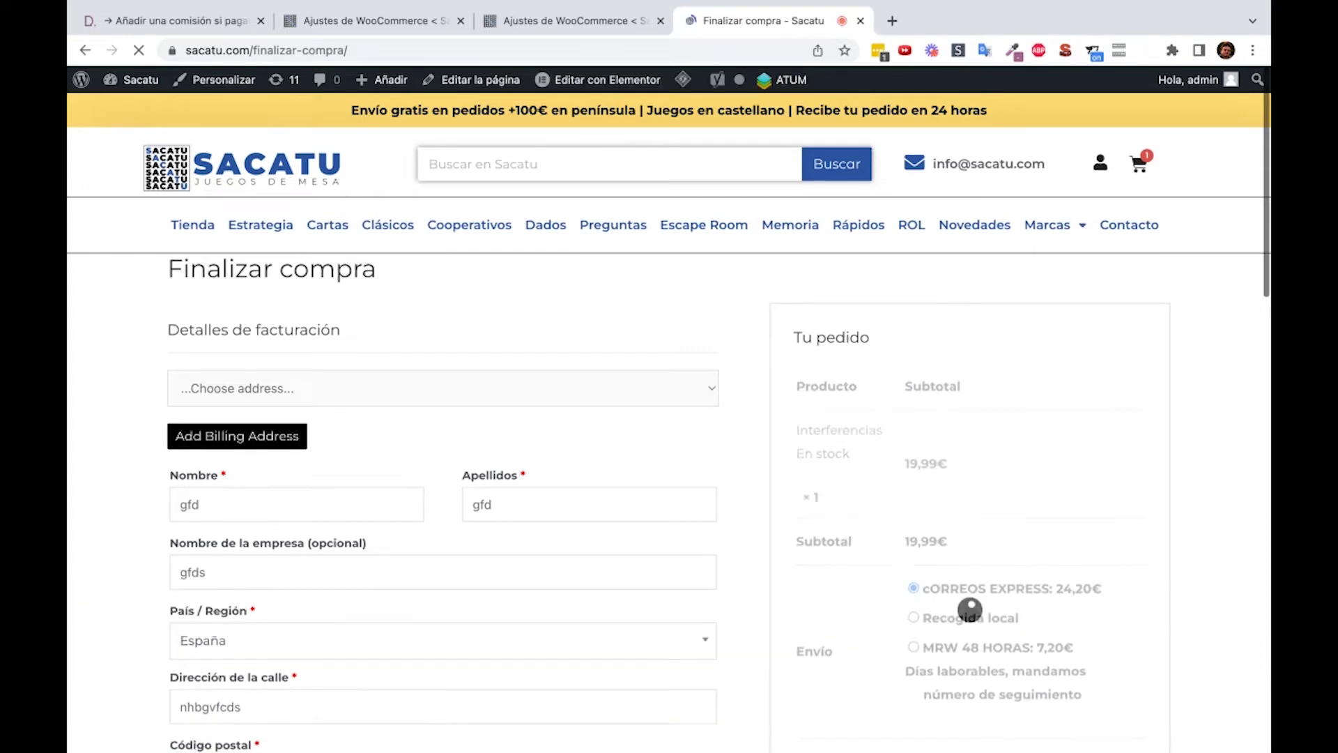
pyautogui.scroll(-6, 769, 341)
pyautogui.scroll(-1, 806, 408)
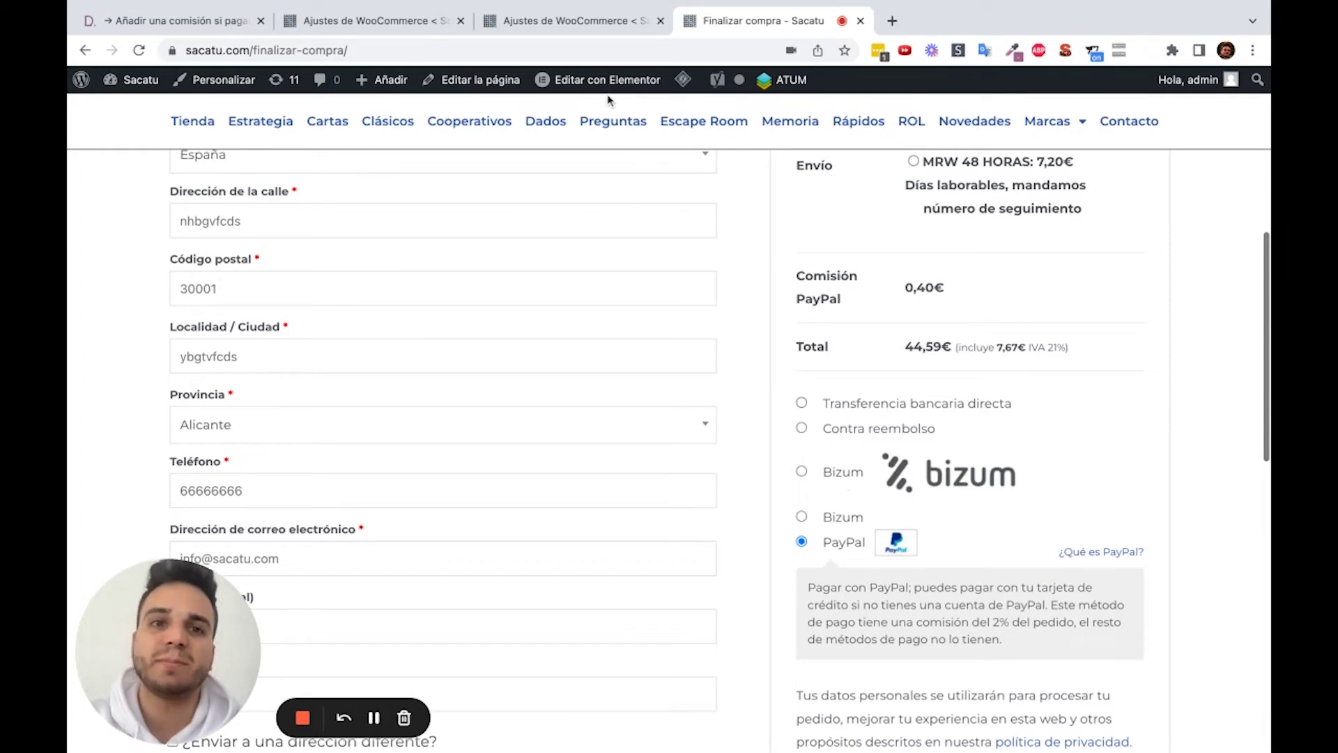
# Set PayPal's maximum charge (Cargo máximo) to 2 in its additional charge settings
pyautogui.click(582, 24)
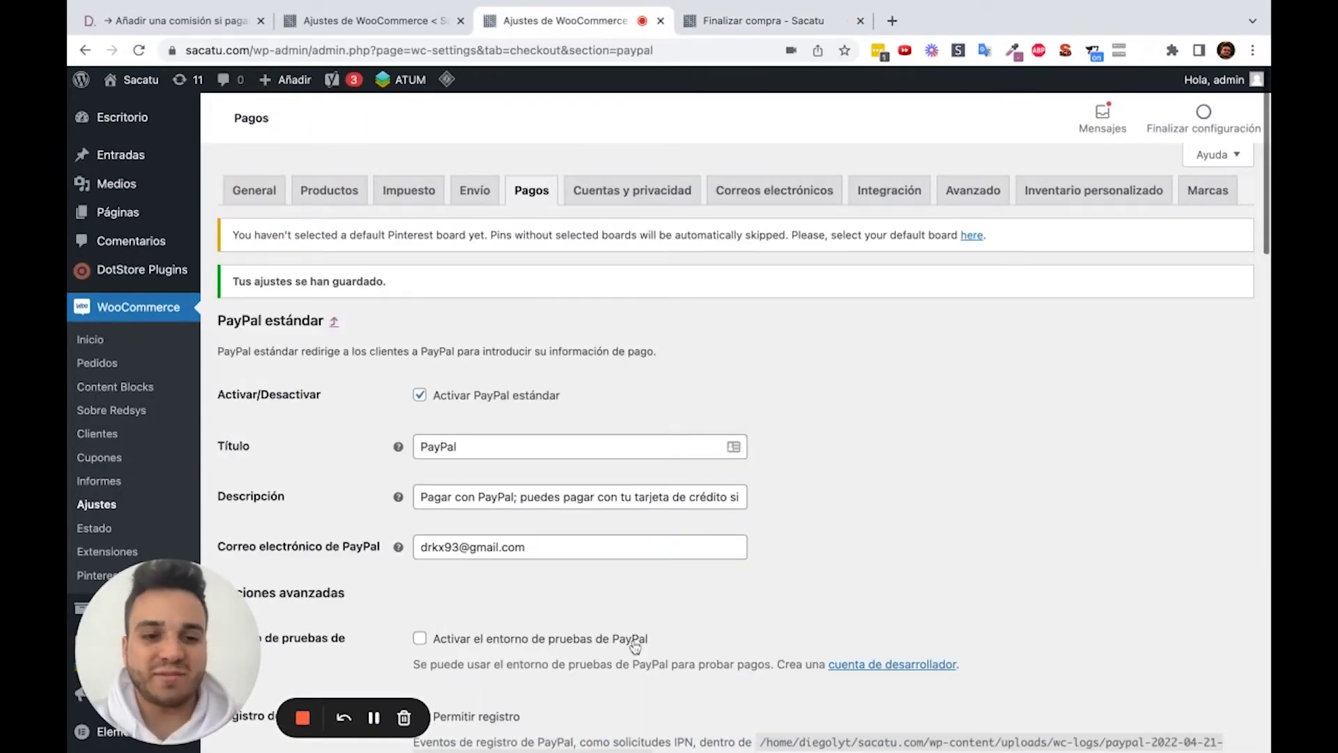
pyautogui.scroll(-20, 634, 647)
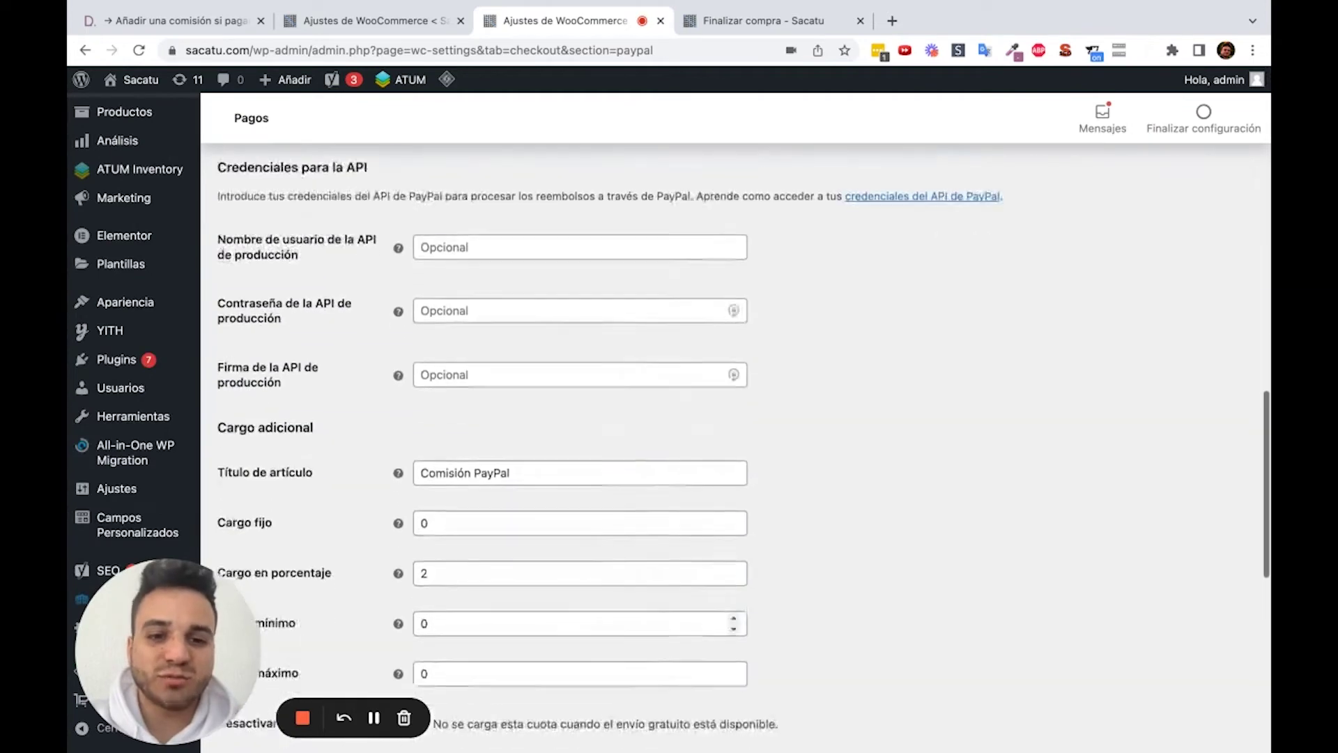
pyautogui.scroll(1, 735, 432)
pyautogui.scroll(-1, 548, 572)
pyautogui.click(438, 503)
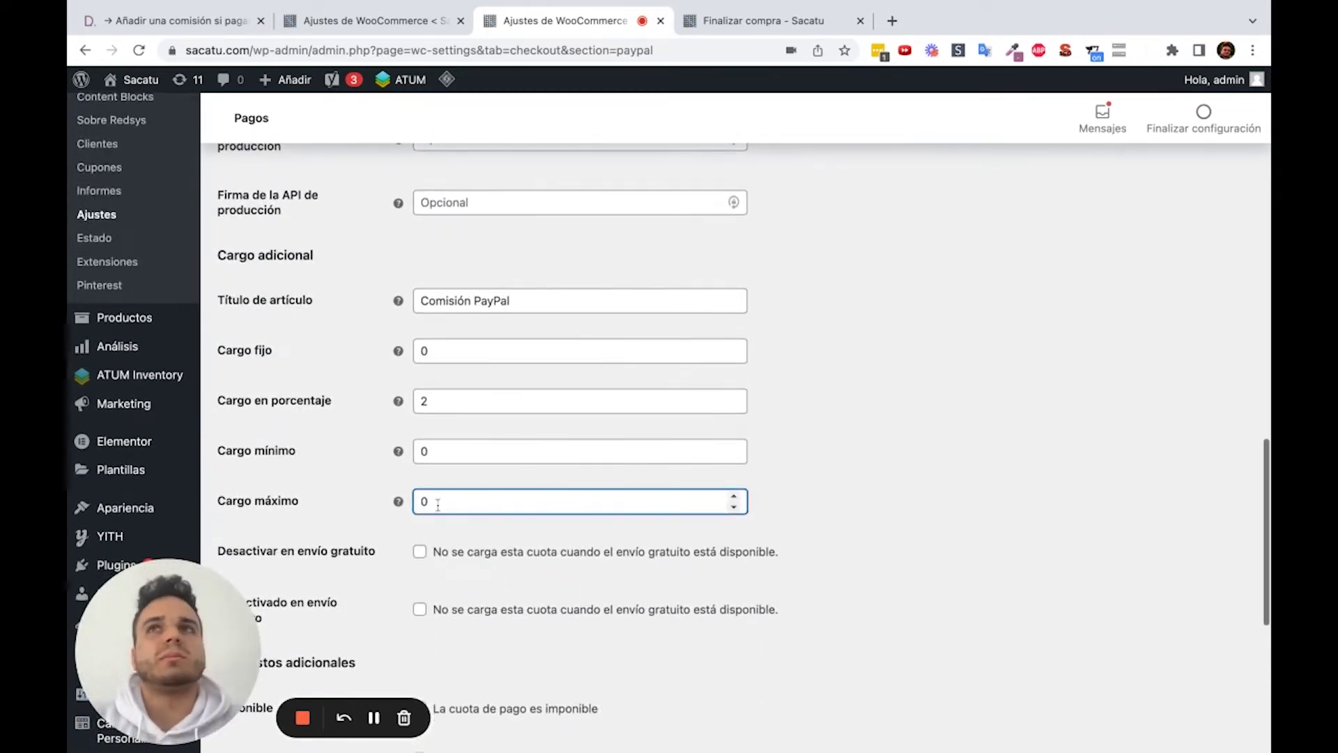
pyautogui.press('BackSpace')
pyautogui.write('2')
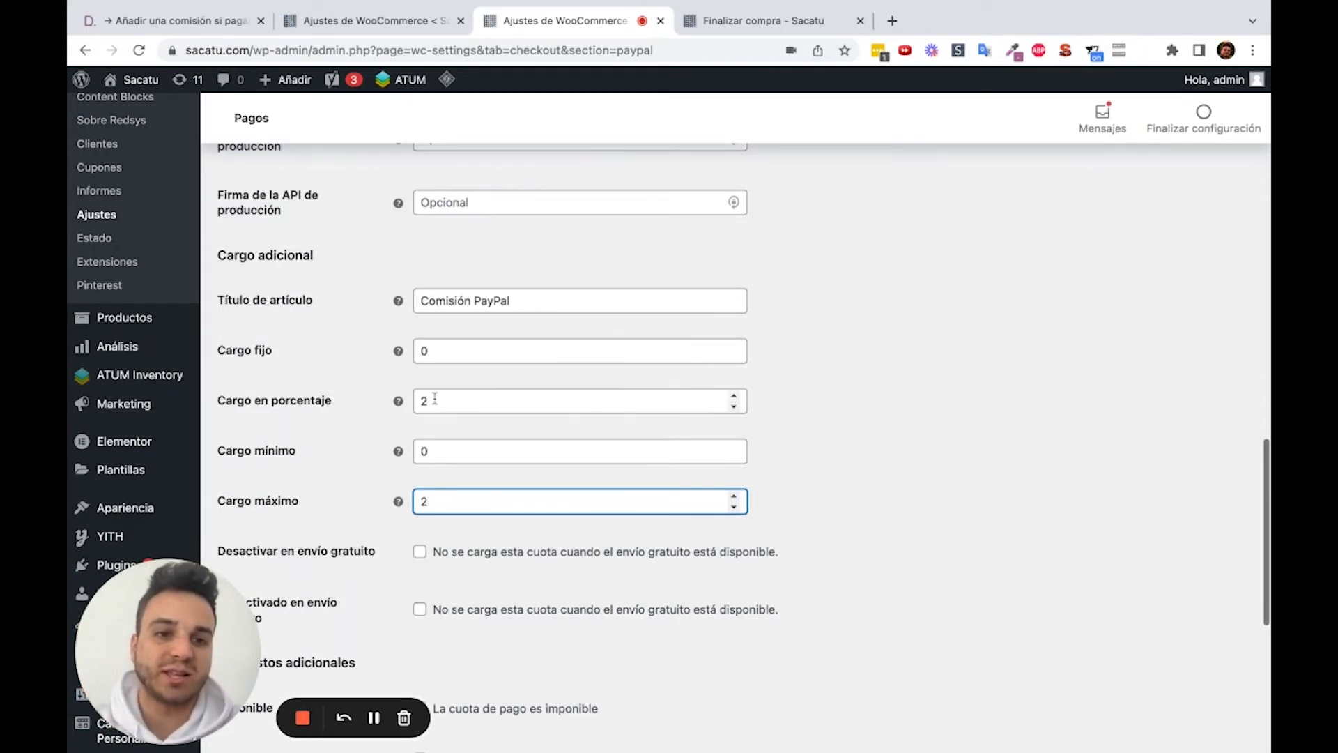
# Set PayPal's maximum charge (Cargo máximo) to 0 in its additional charge settings
pyautogui.click(366, 410)
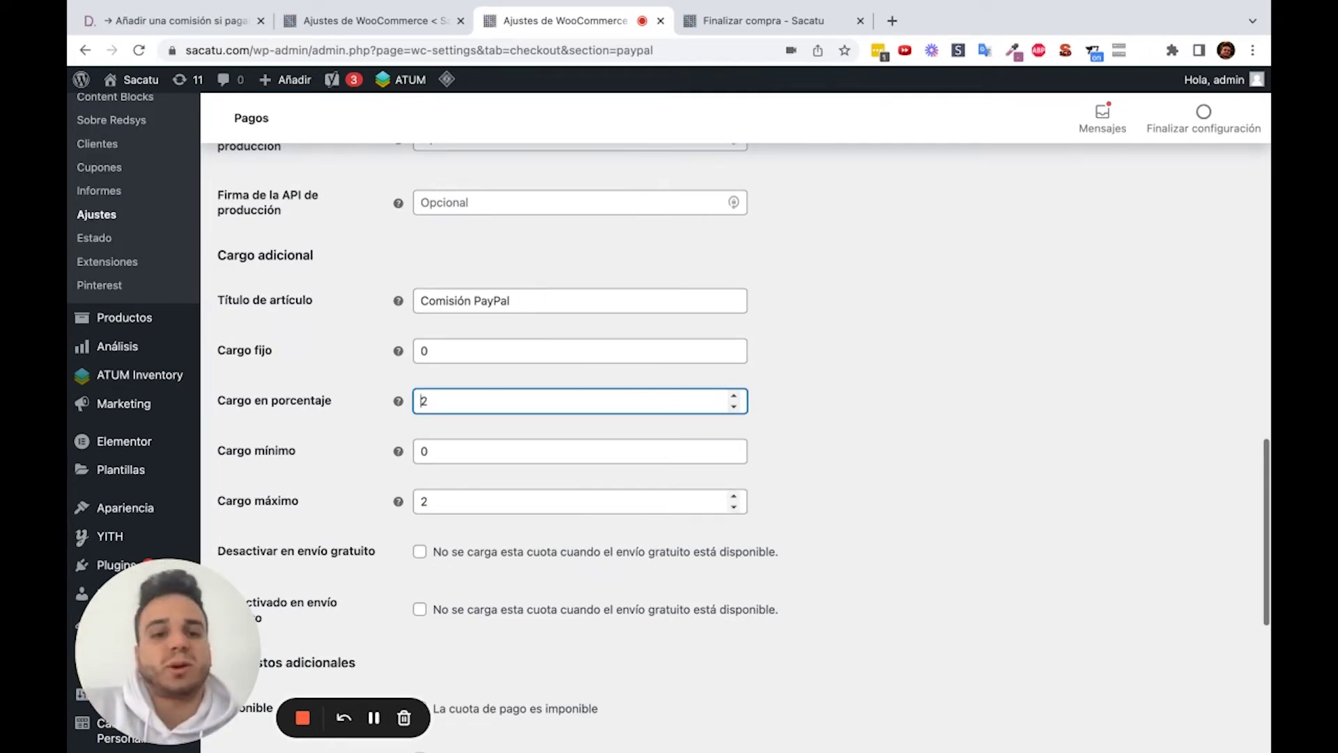
pyautogui.click(427, 501)
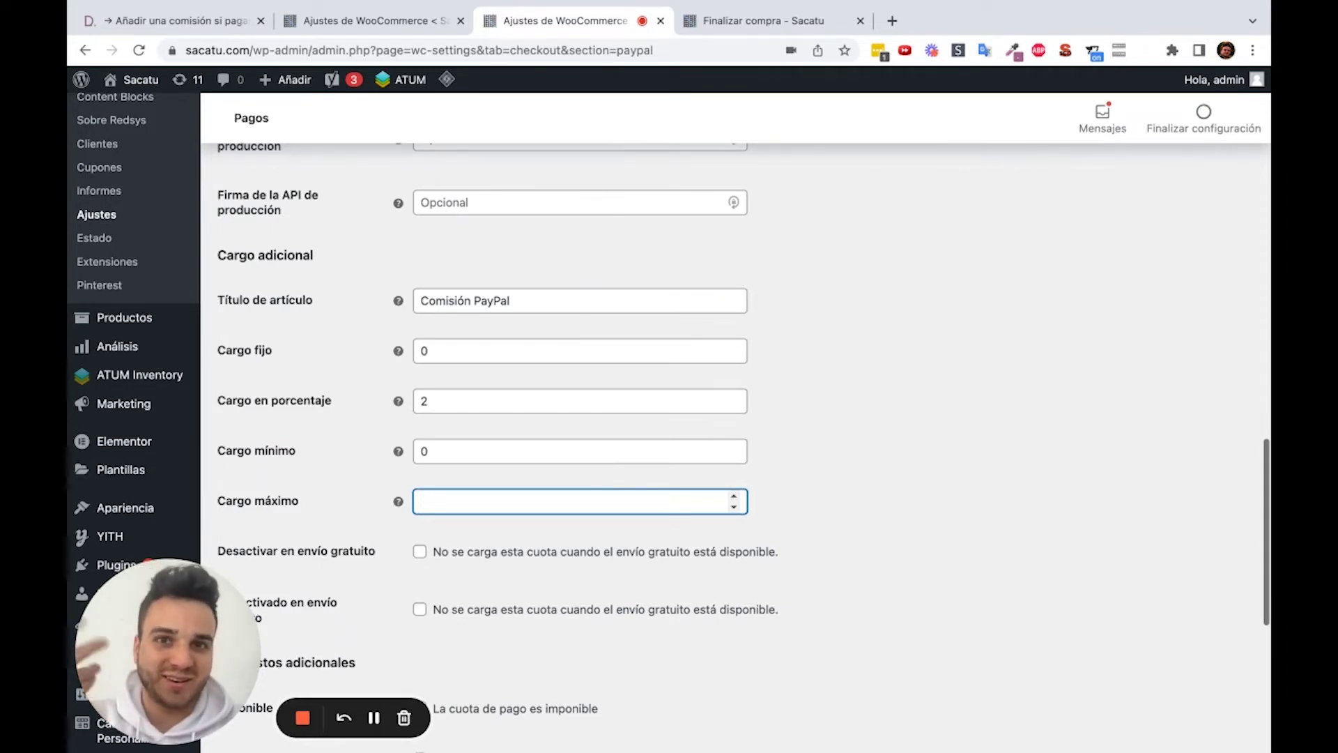
pyautogui.click(375, 454)
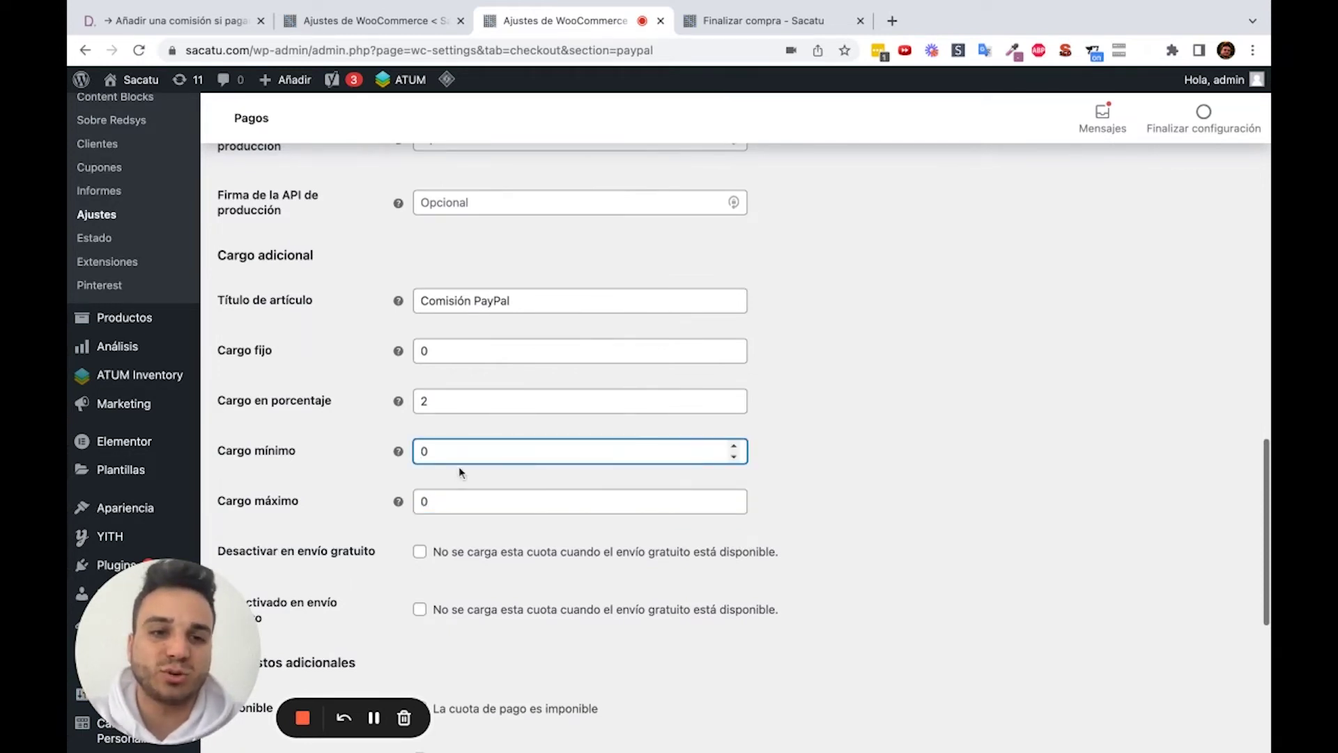
# Include fees (Cuotas), coupons (Cupones) and shipping costs (Envío) in PayPal's percentage charge calculation and save the changes
pyautogui.scroll(-3, 460, 472)
pyautogui.scroll(-2, 460, 472)
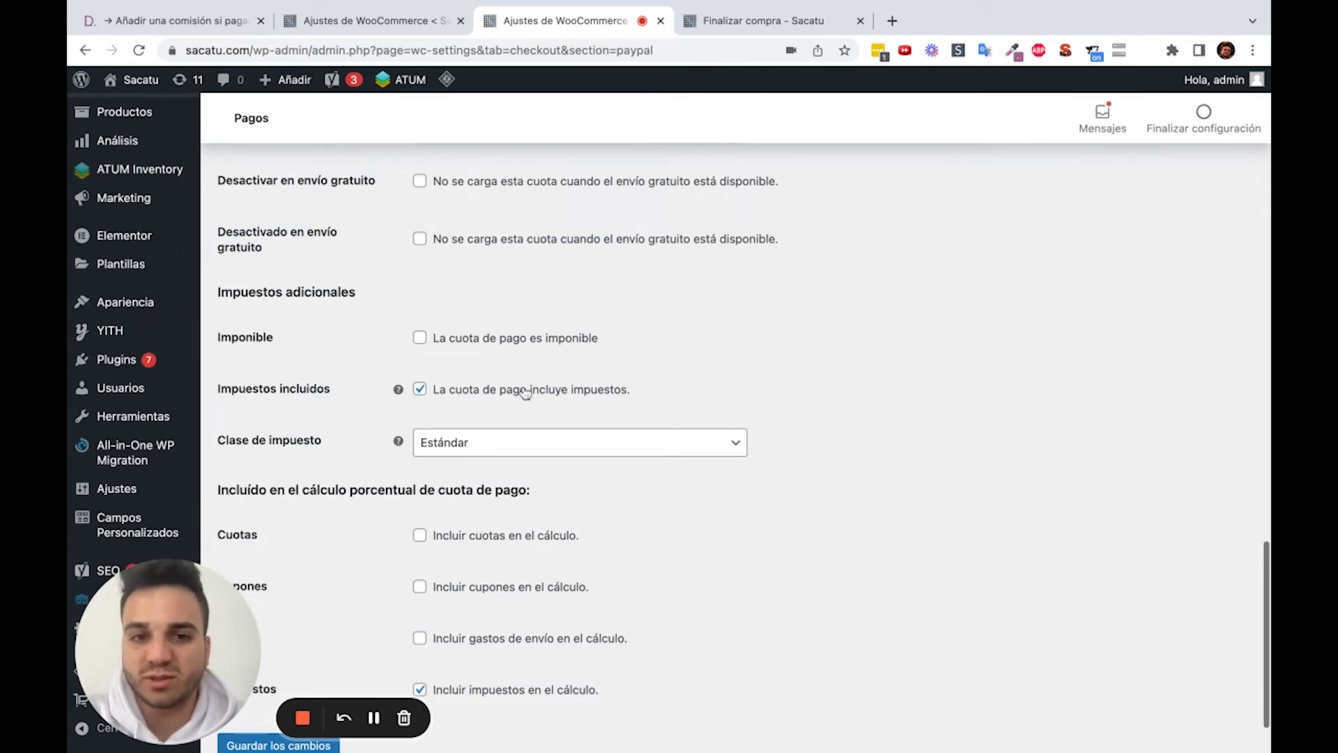
pyautogui.click(549, 446)
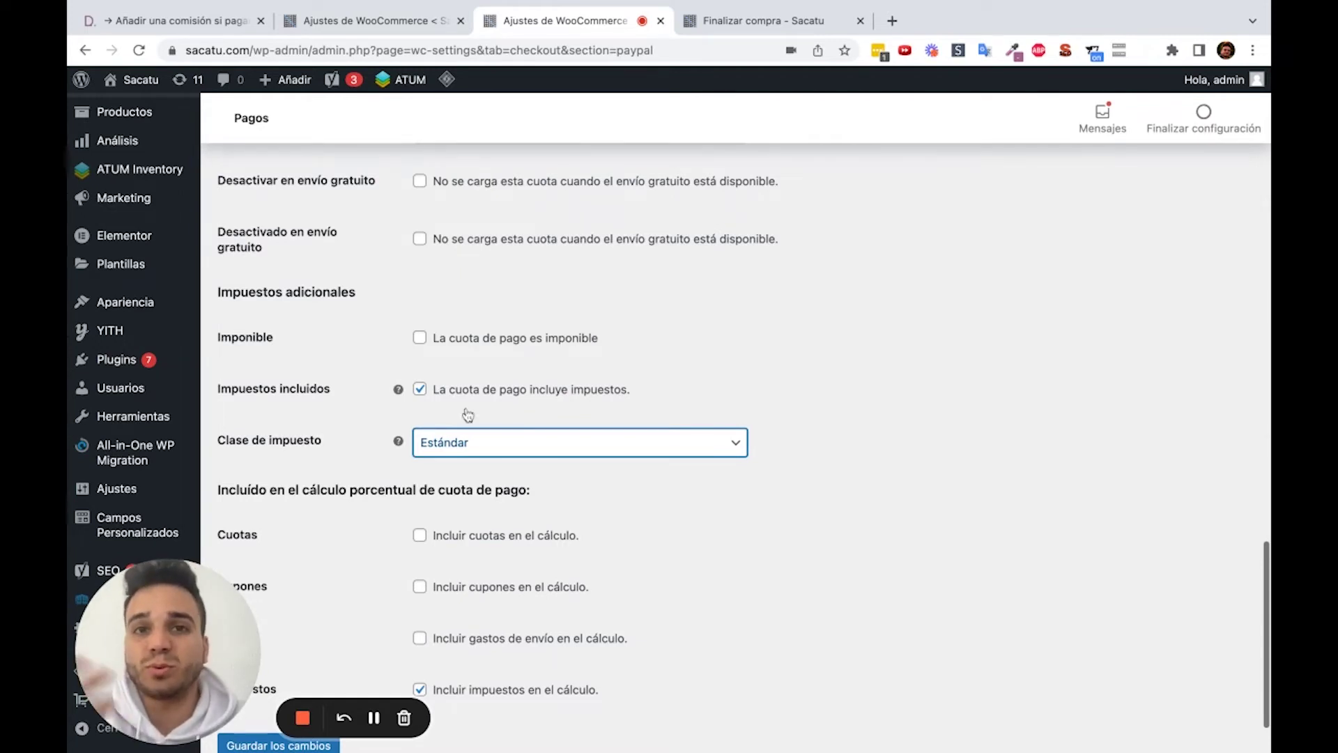
pyautogui.scroll(-2, 405, 447)
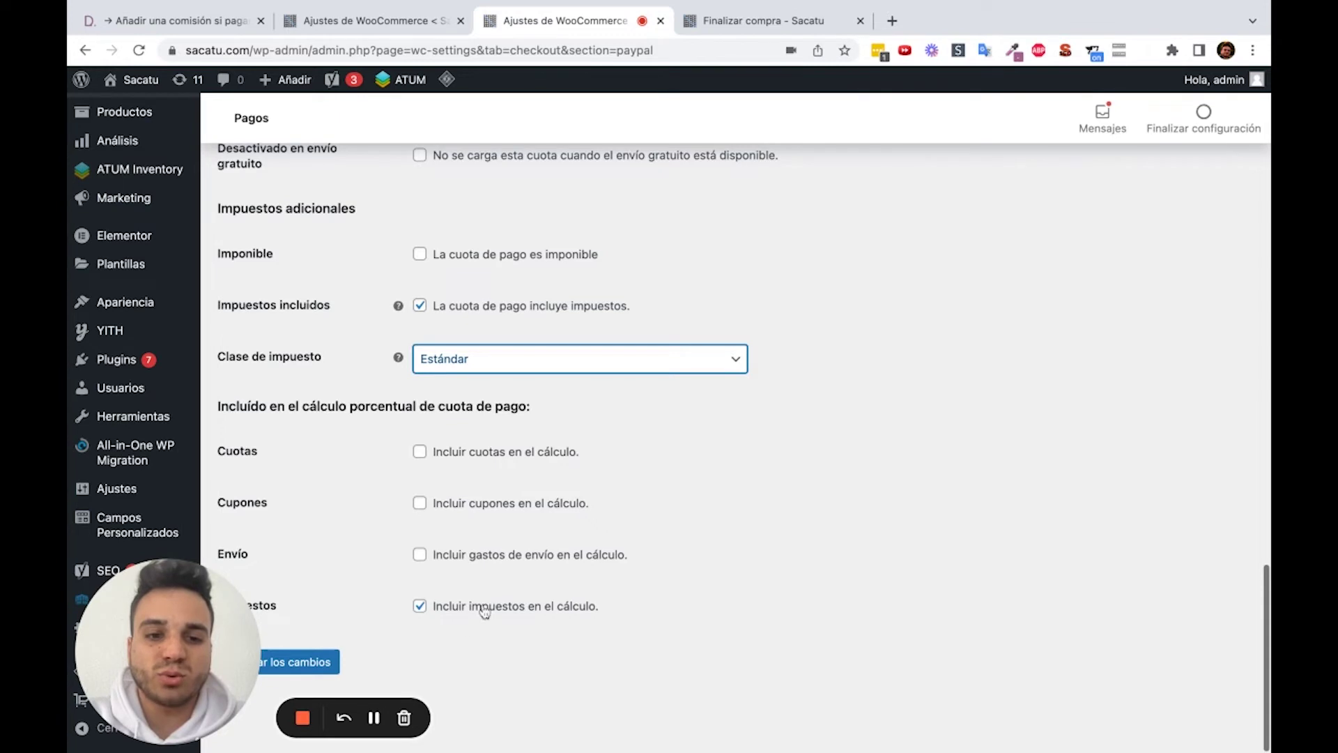
pyautogui.click(492, 560)
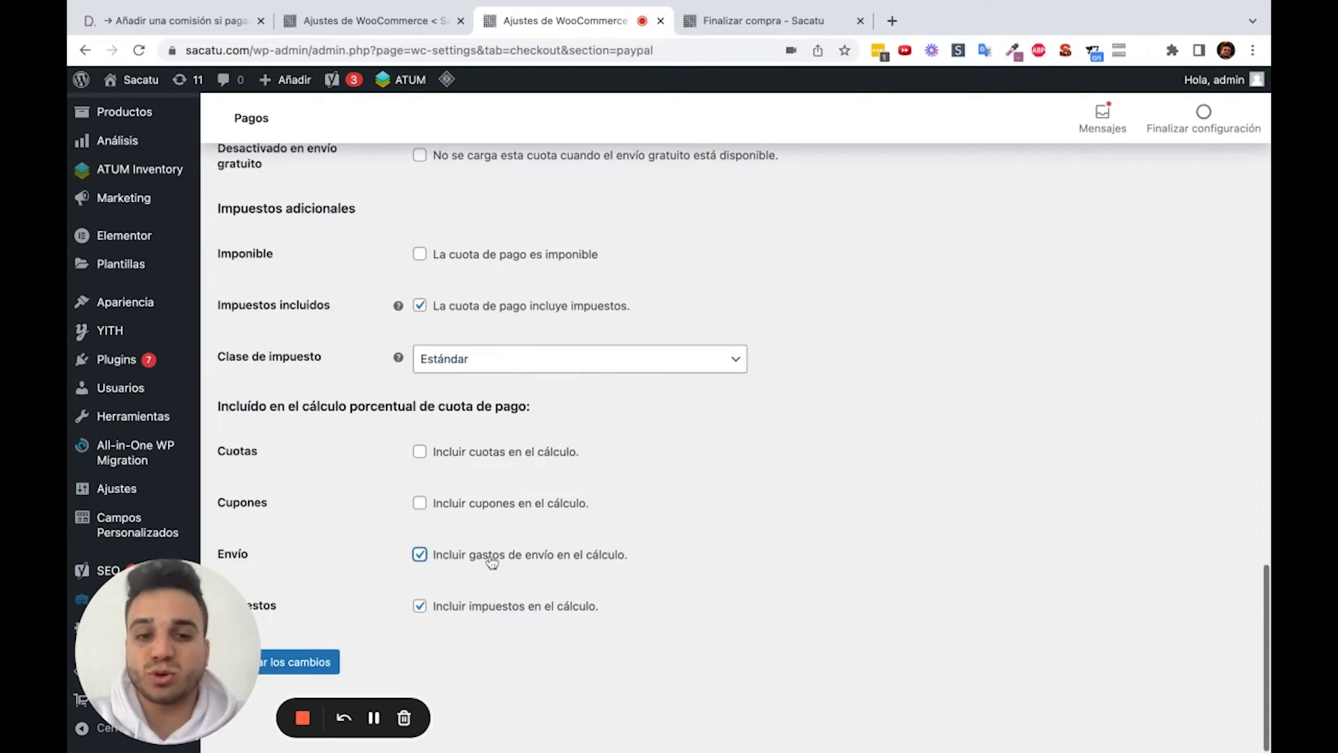
pyautogui.click(501, 513)
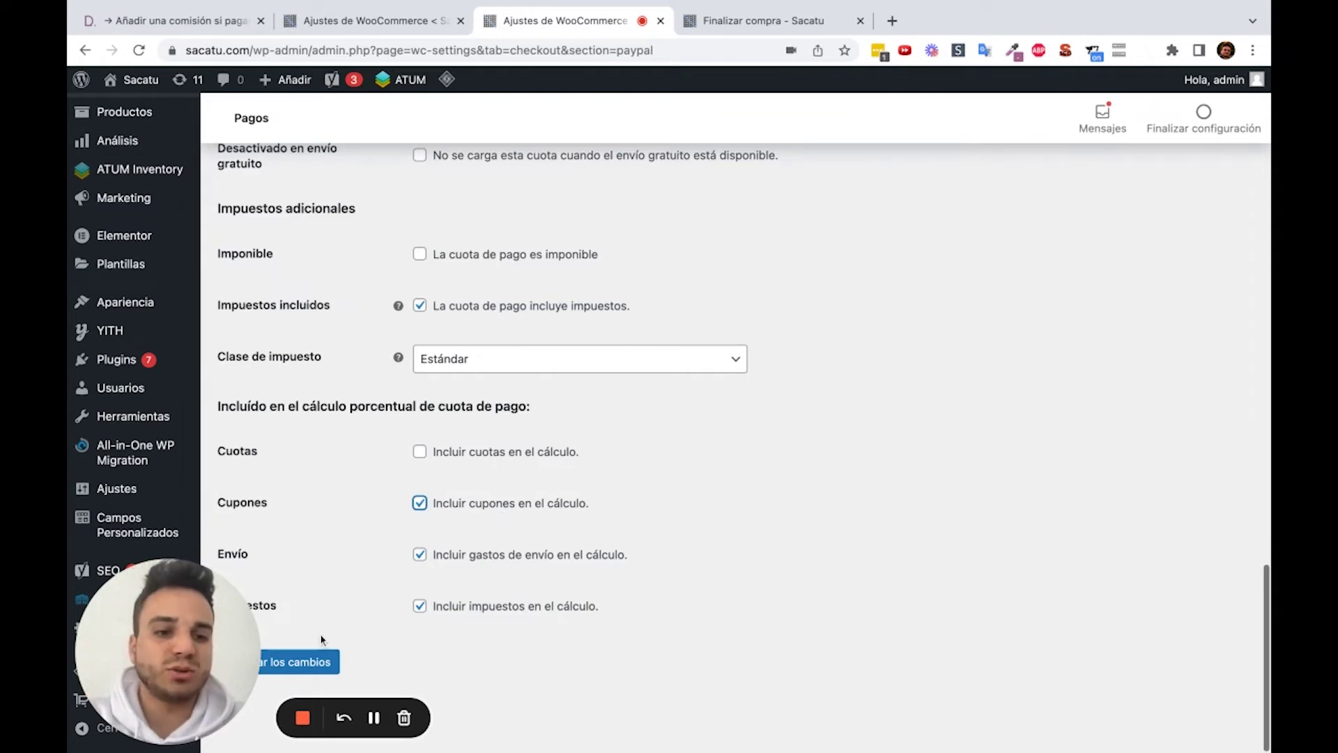
pyautogui.click(432, 454)
pyautogui.click(313, 660)
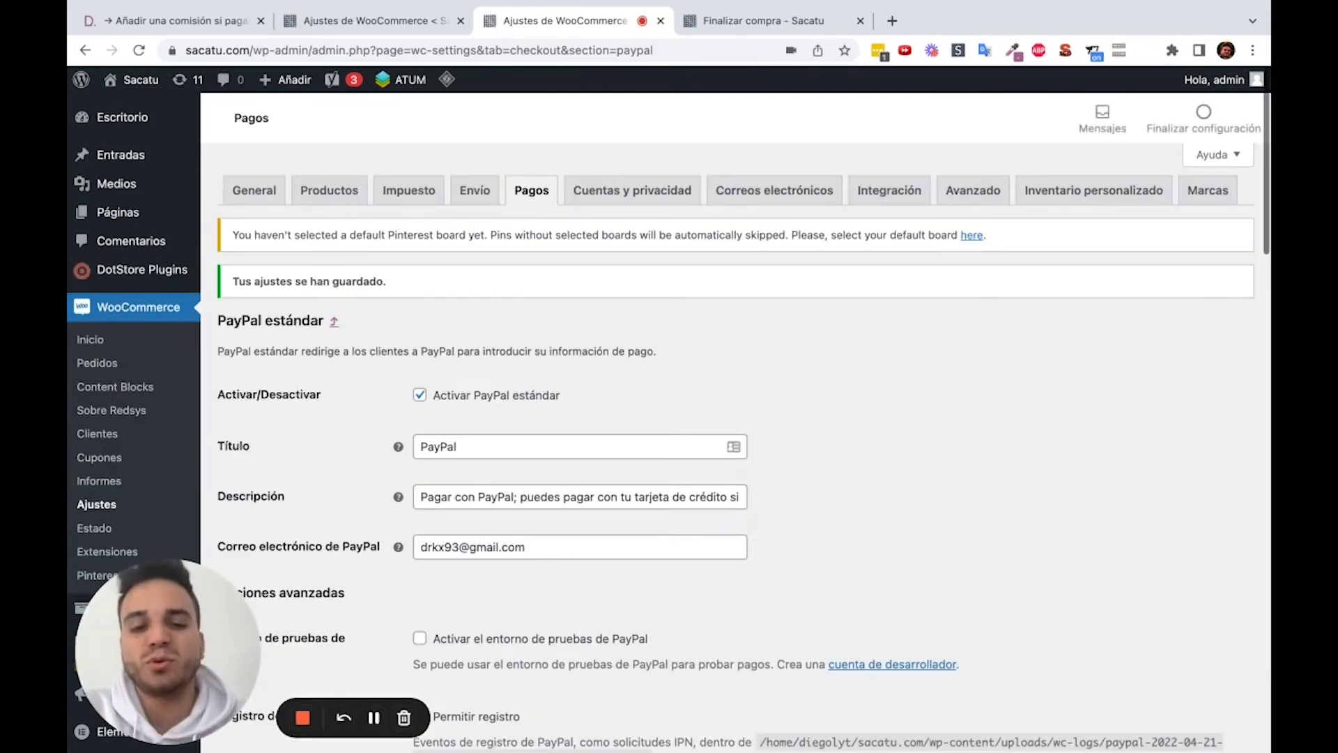
# Review PayPal's saved additional charge settings, then reload the checkout page and examine the PayPal commission and order total
pyautogui.scroll(-20, 540, 545)
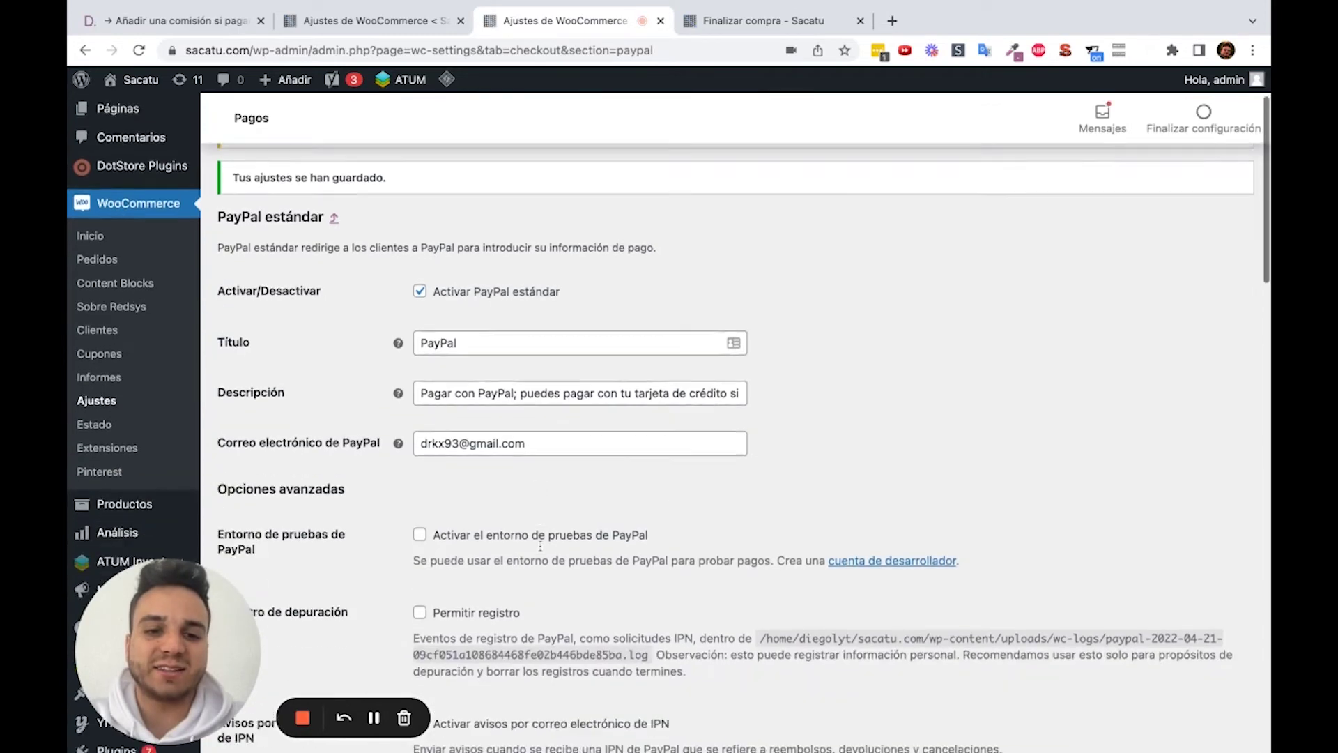
pyautogui.scroll(-3, 745, 447)
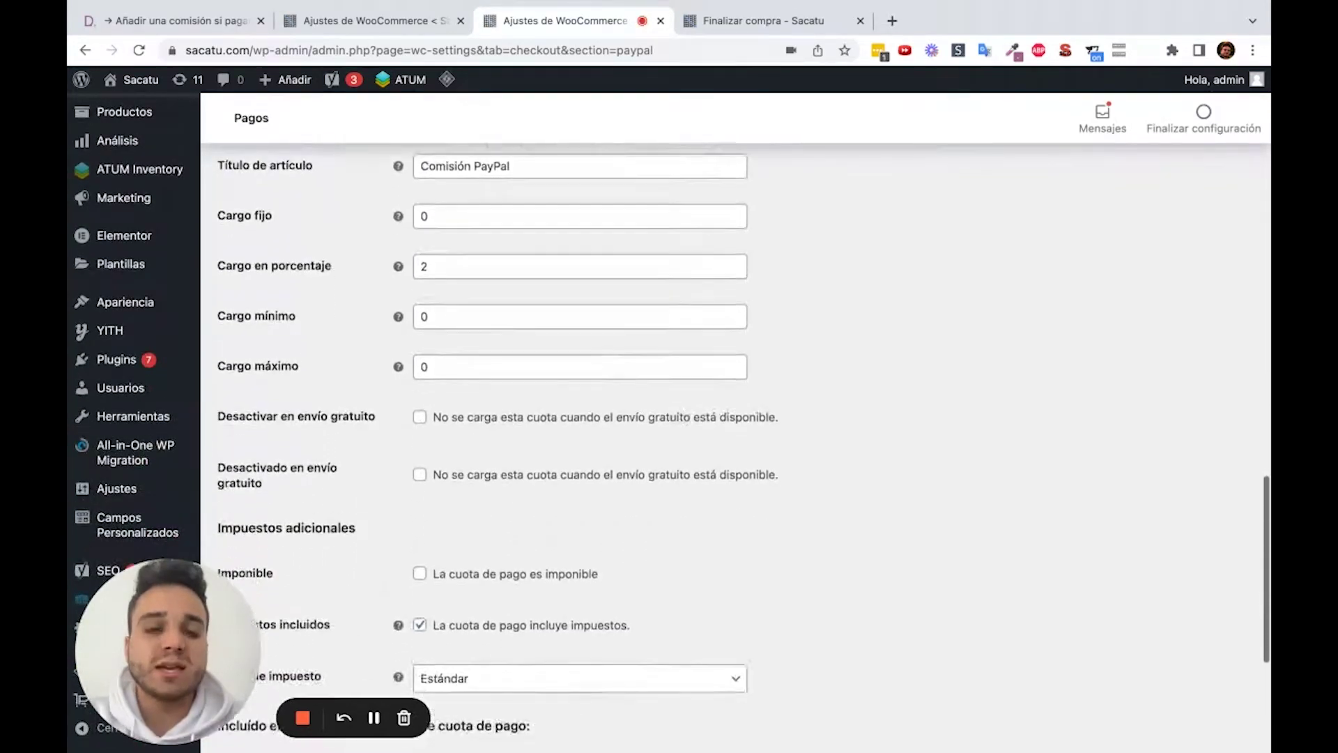
pyautogui.scroll(-1, 531, 453)
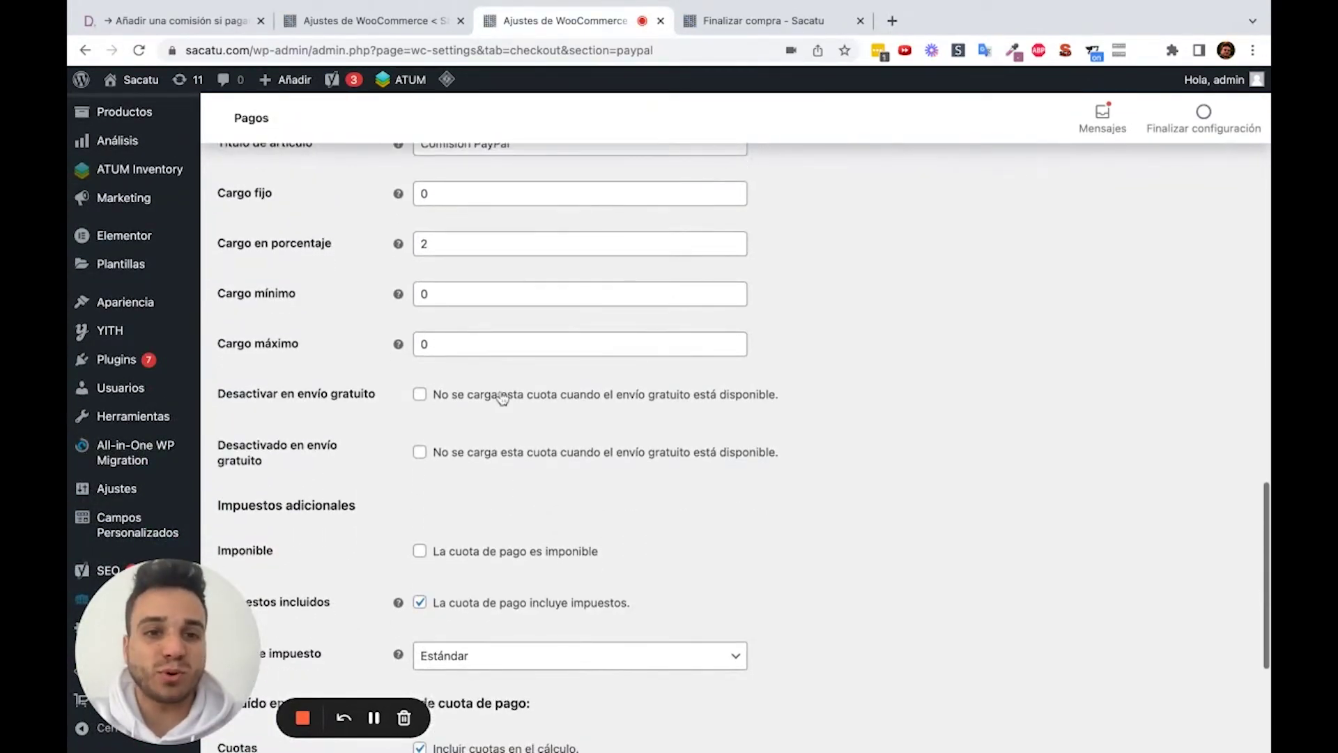
pyautogui.scroll(3, 503, 397)
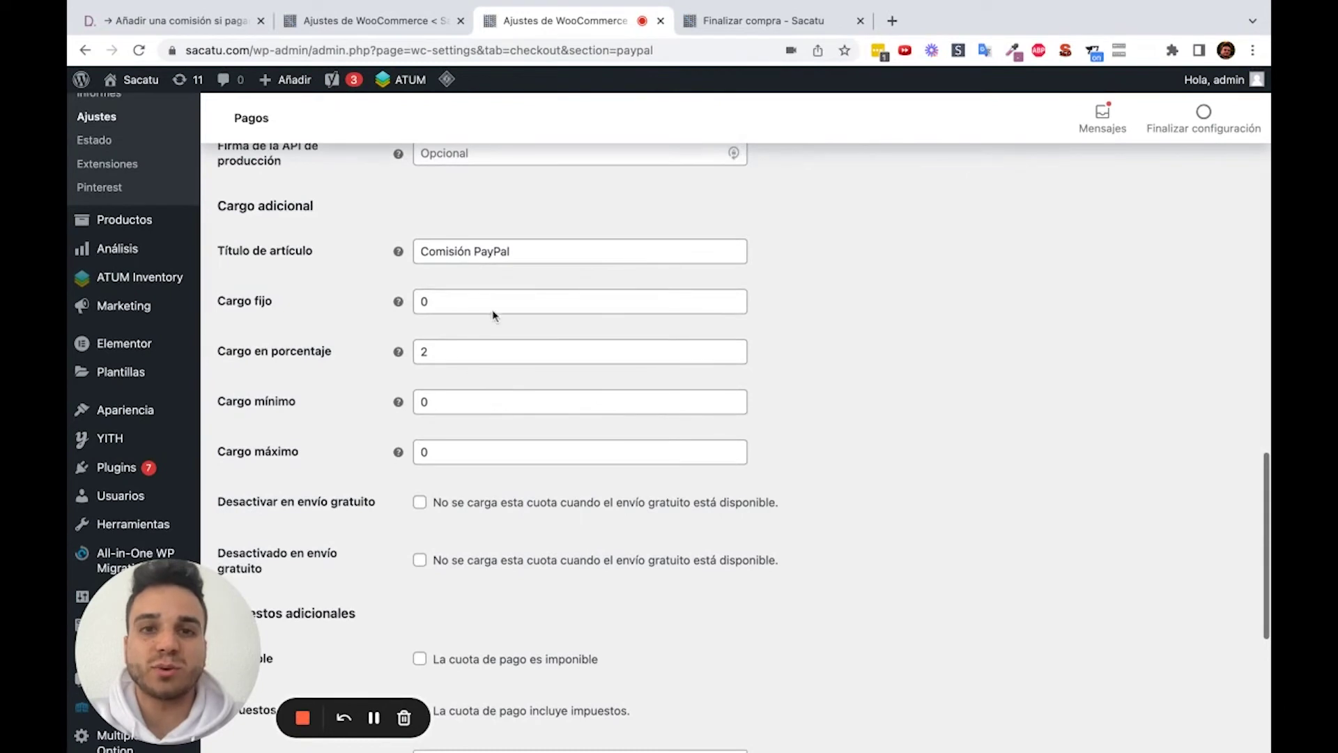
pyautogui.click(763, 20)
pyautogui.click(139, 50)
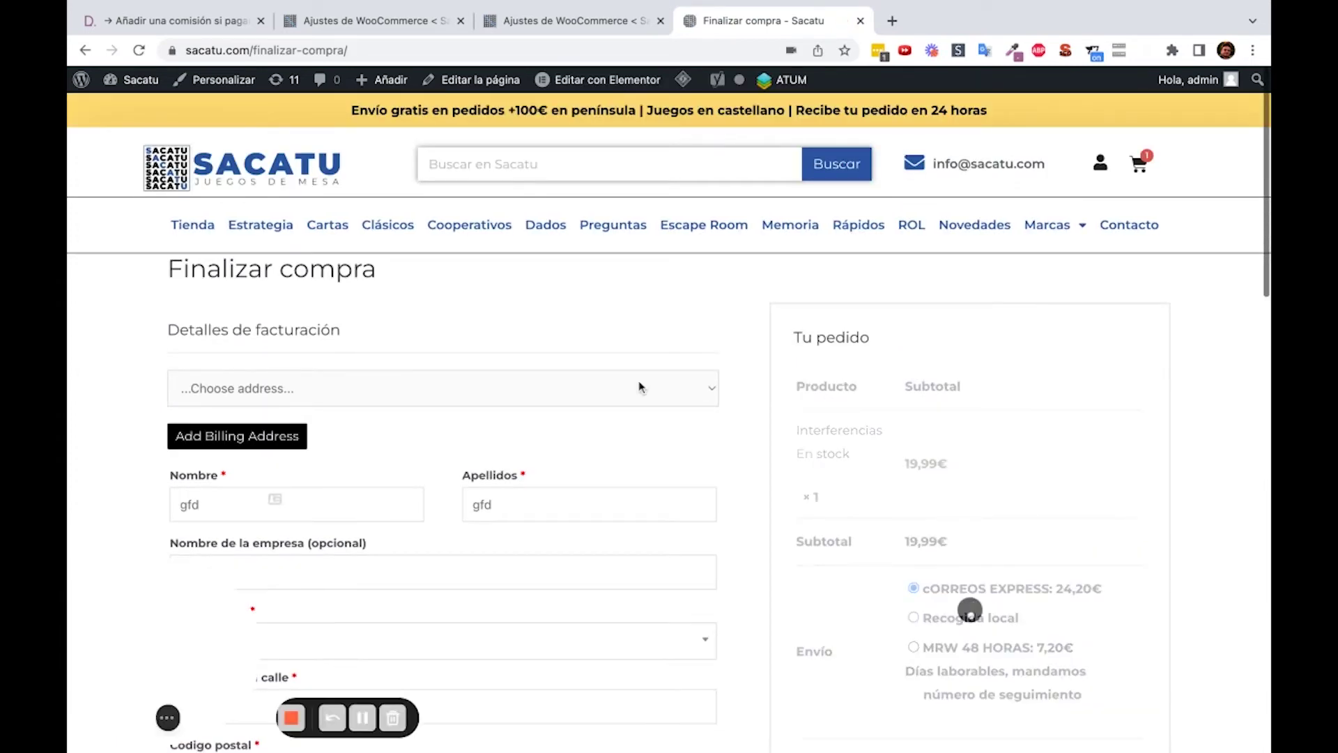
pyautogui.scroll(-4, 638, 385)
pyautogui.scroll(-1, 639, 385)
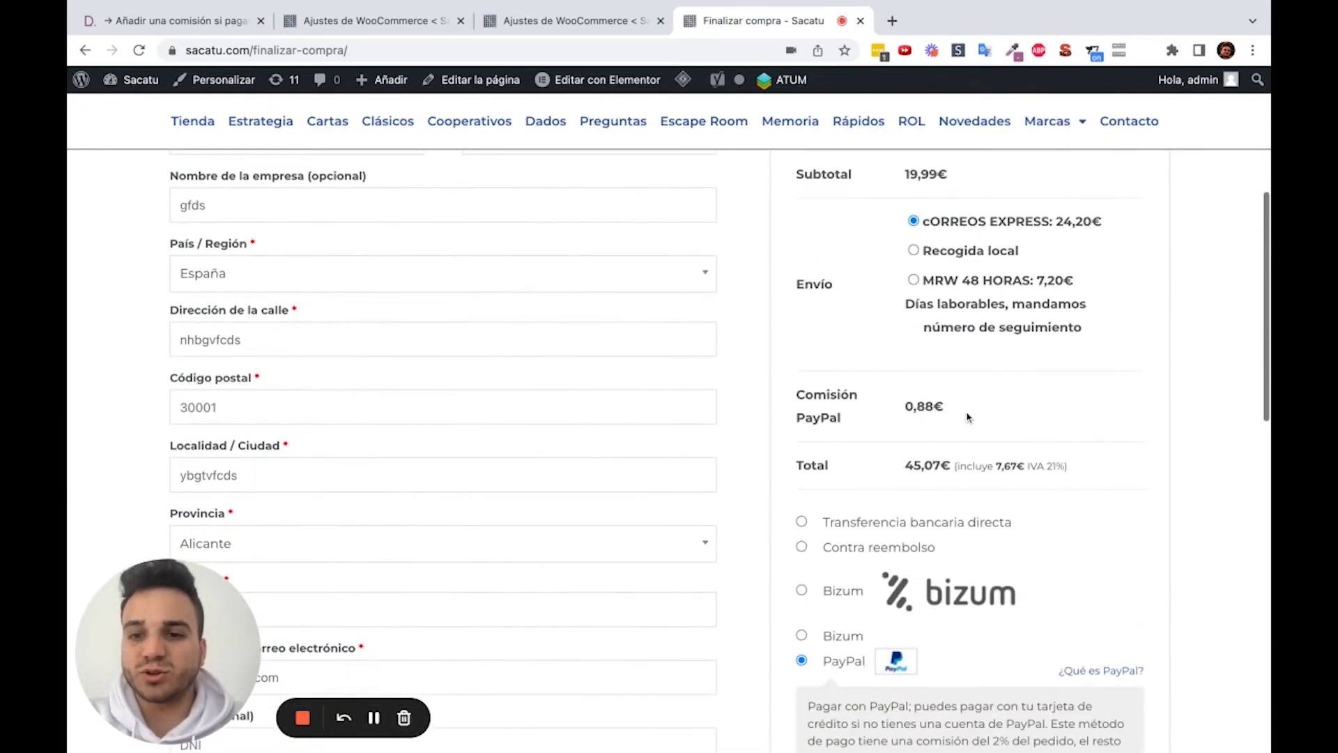
pyautogui.scroll(-1, 933, 414)
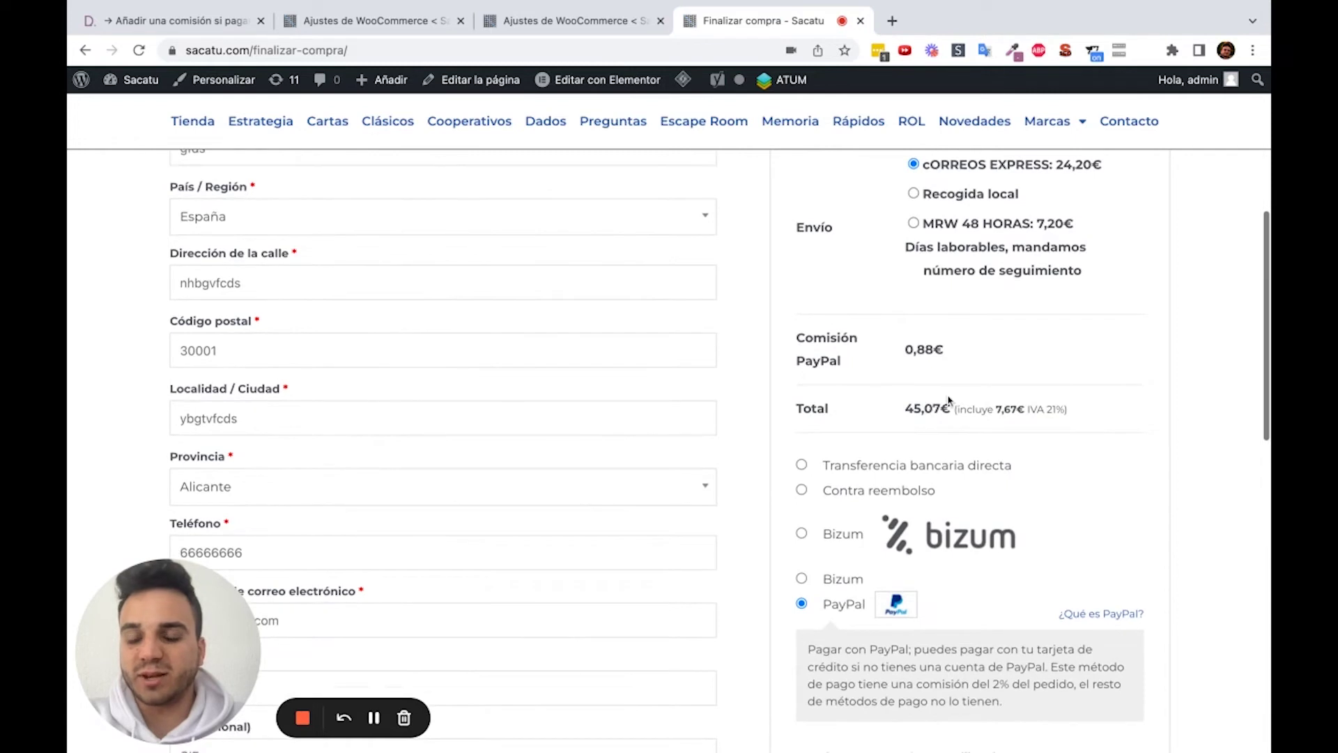
# Check the Correos Express shipping price in the order summary and switch the shipping method to MRW 48 HORAS
pyautogui.scroll(1, 949, 400)
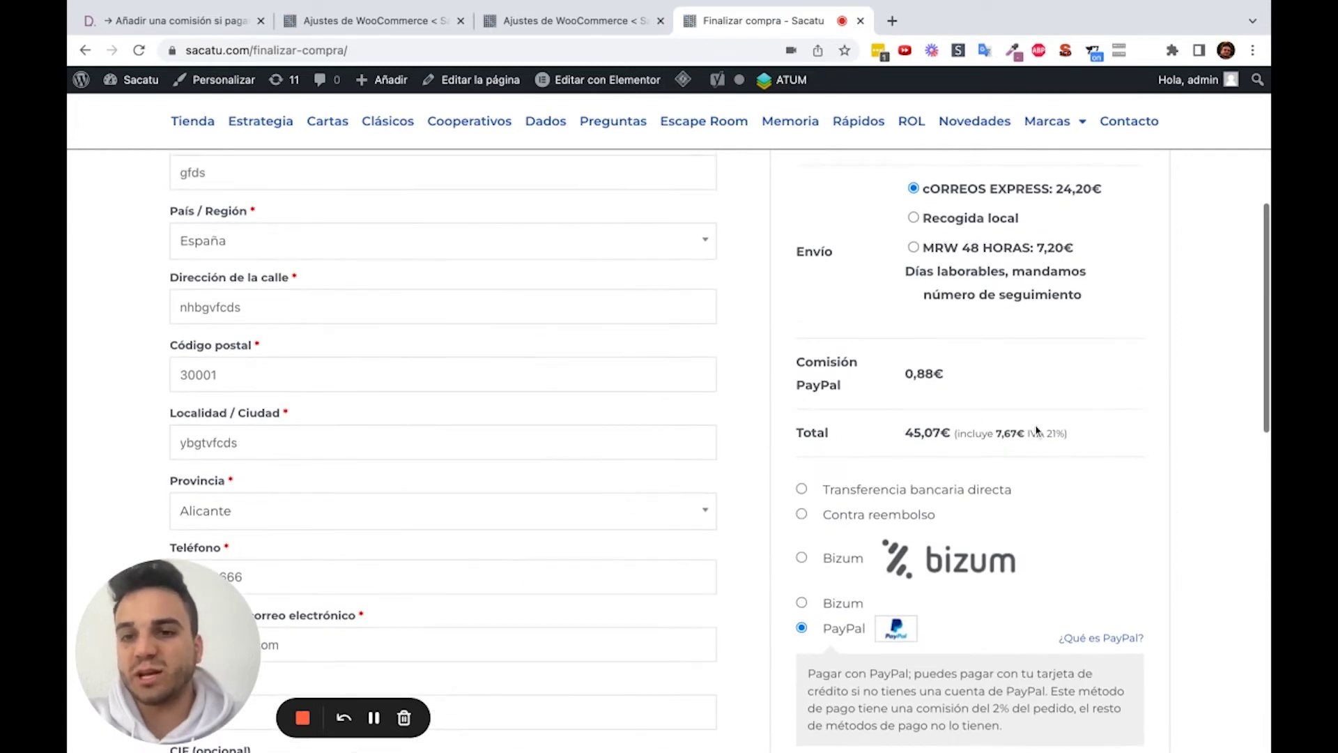
pyautogui.scroll(2, 1036, 430)
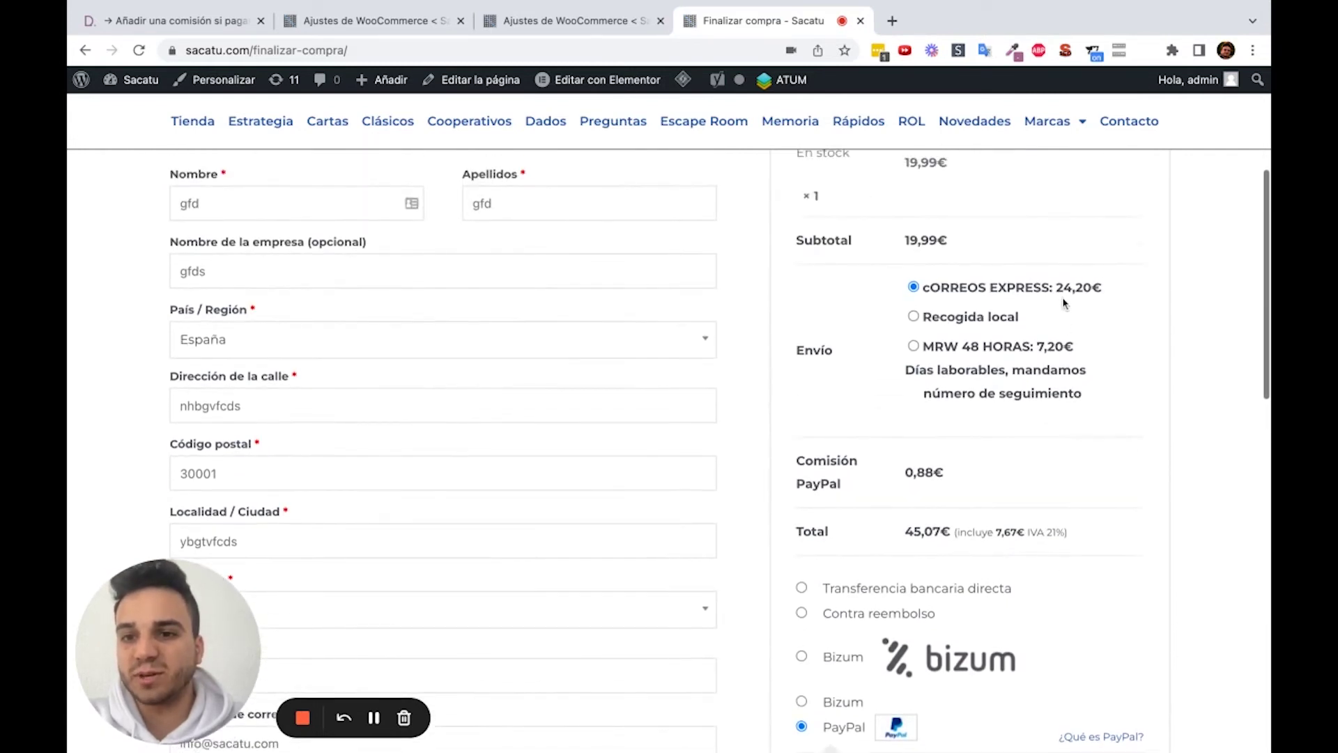
pyautogui.scroll(2, 1058, 296)
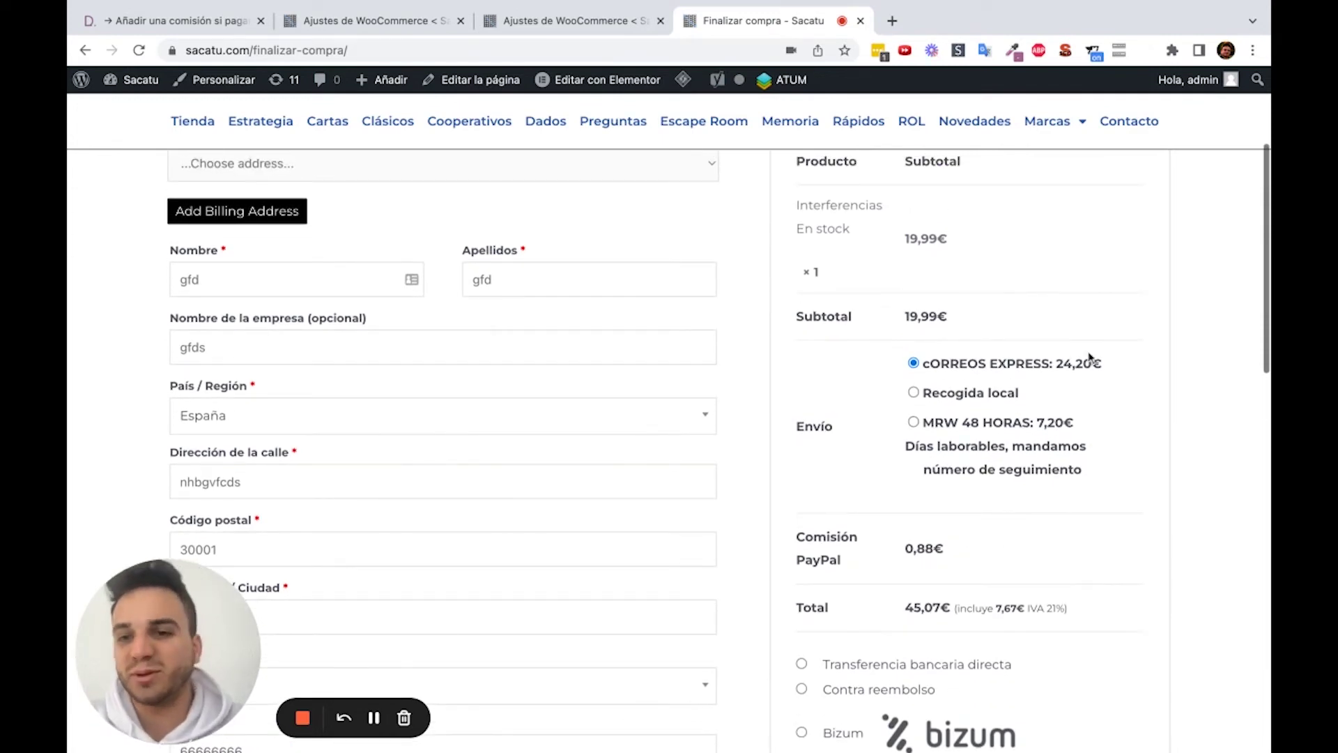
pyautogui.doubleClick(1058, 368)
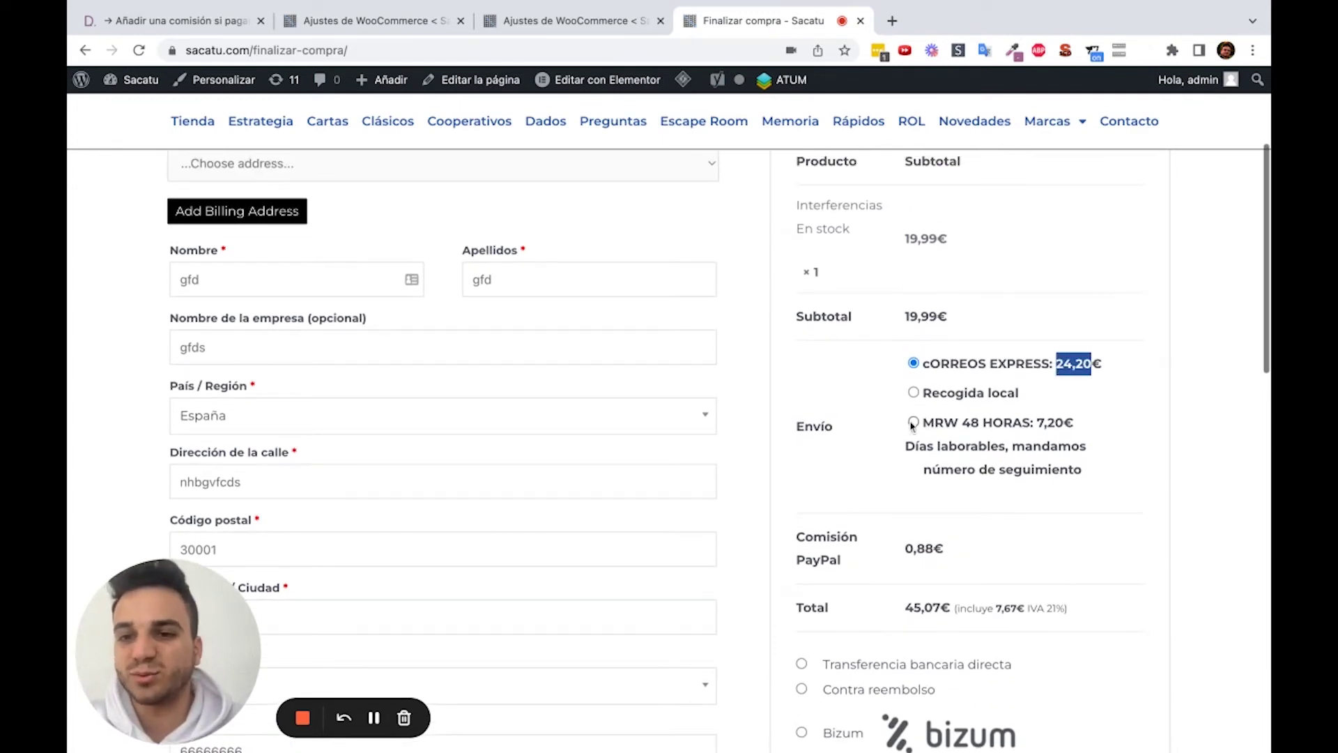
pyautogui.click(937, 423)
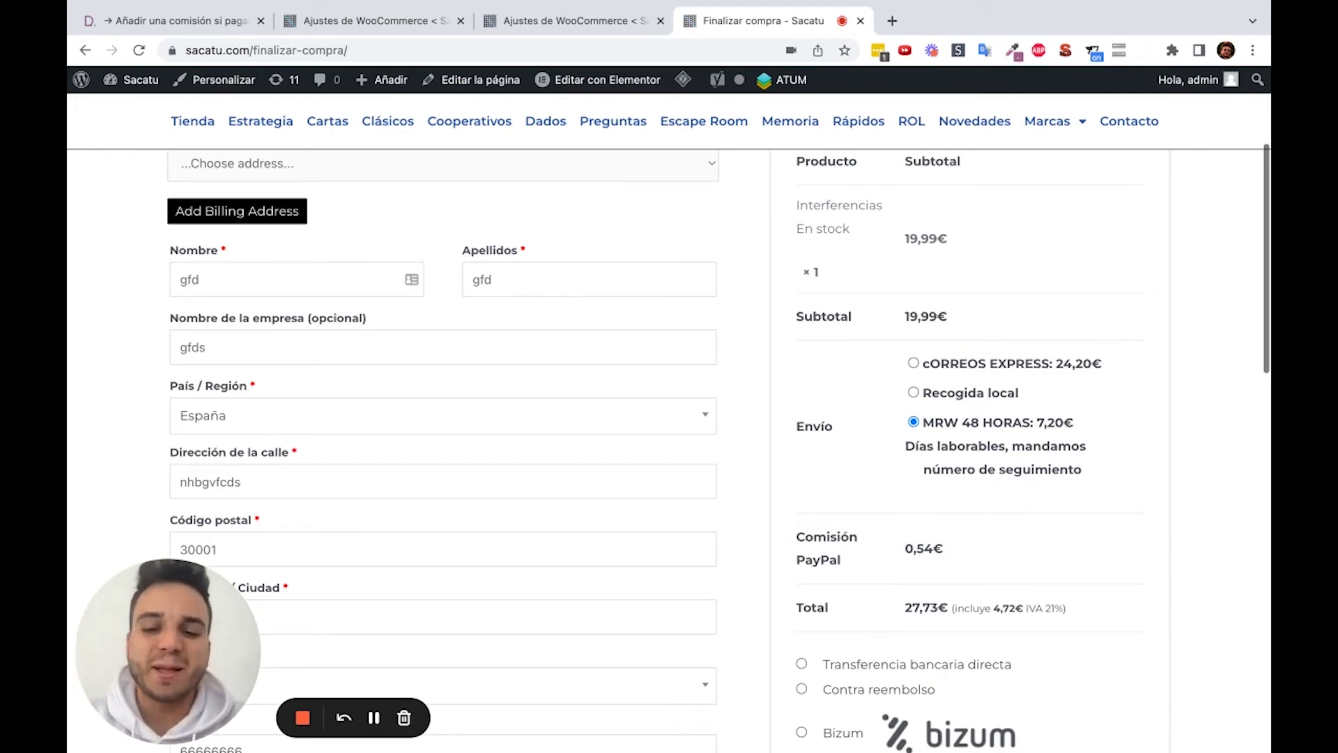
# Go back to WooCommerce's payment methods list and open the Bizum Lite settings in a separate browser tab
pyautogui.click(591, 20)
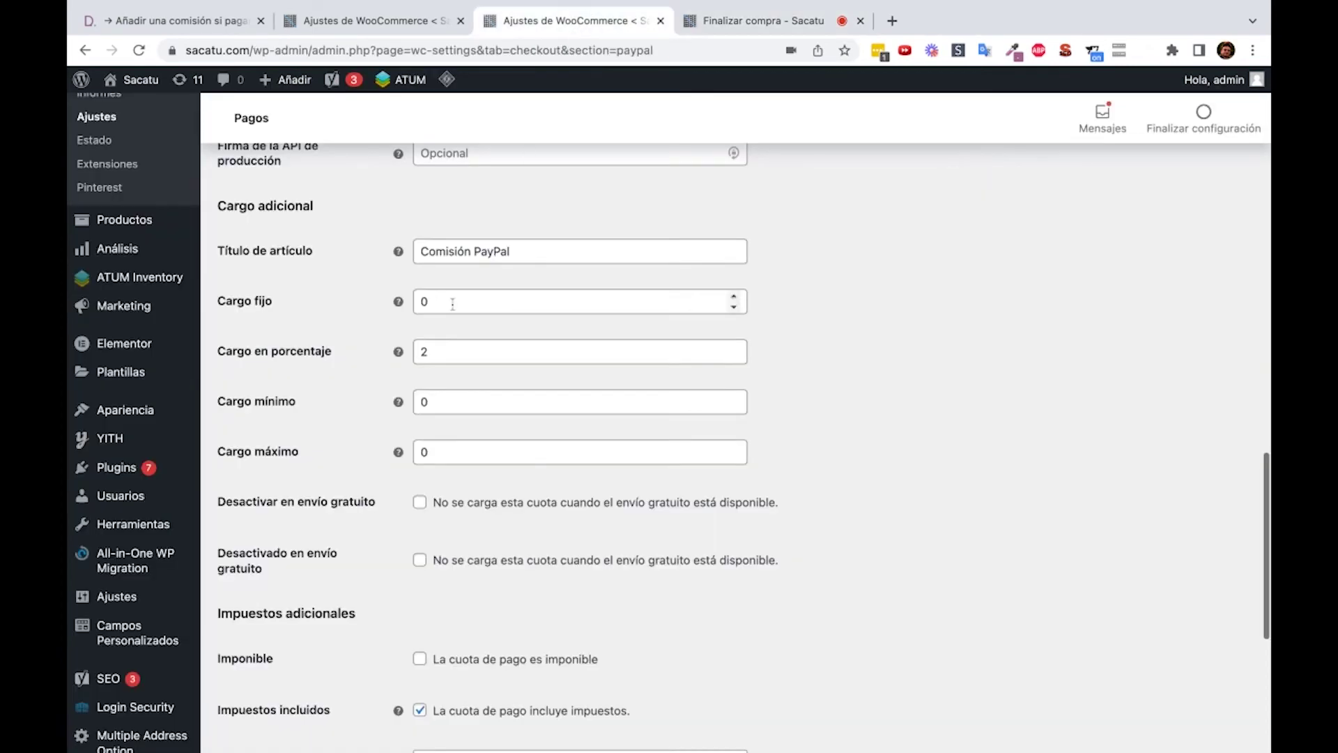
pyautogui.scroll(15, 447, 317)
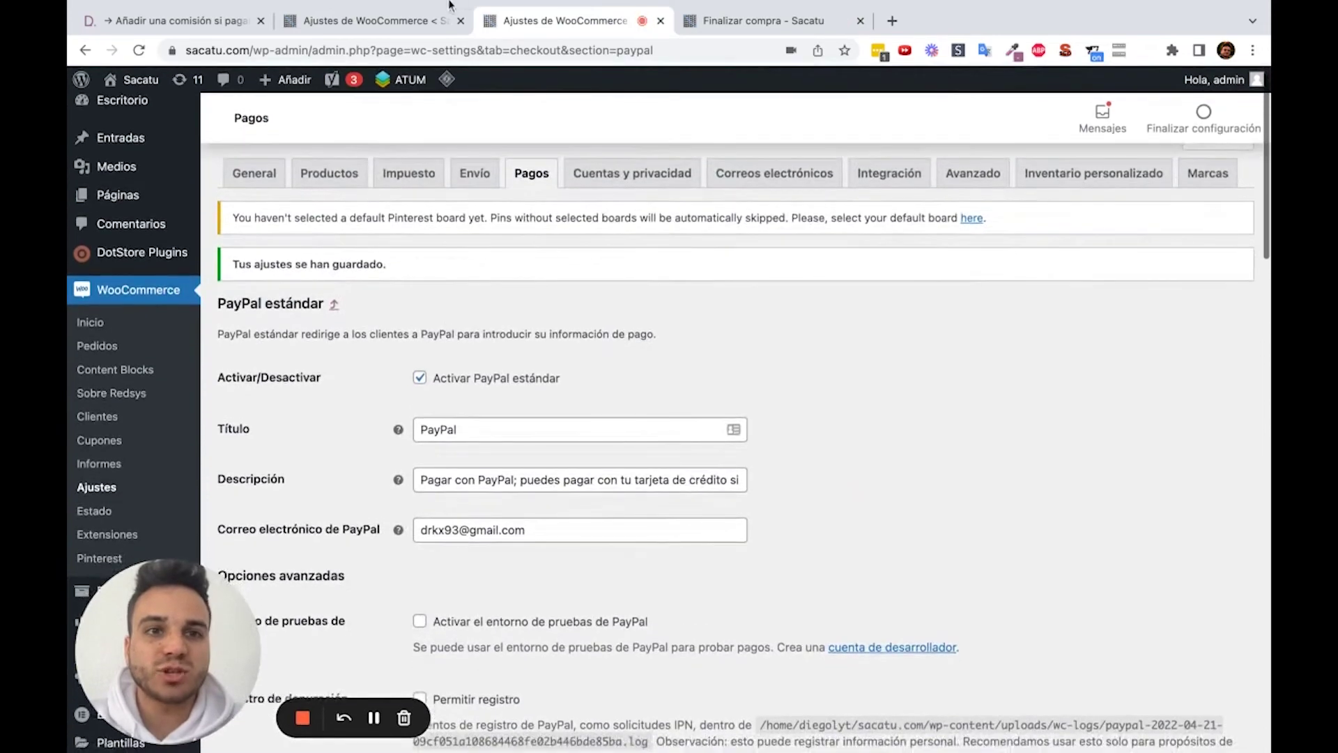
pyautogui.click(425, 22)
pyautogui.scroll(-5, 556, 392)
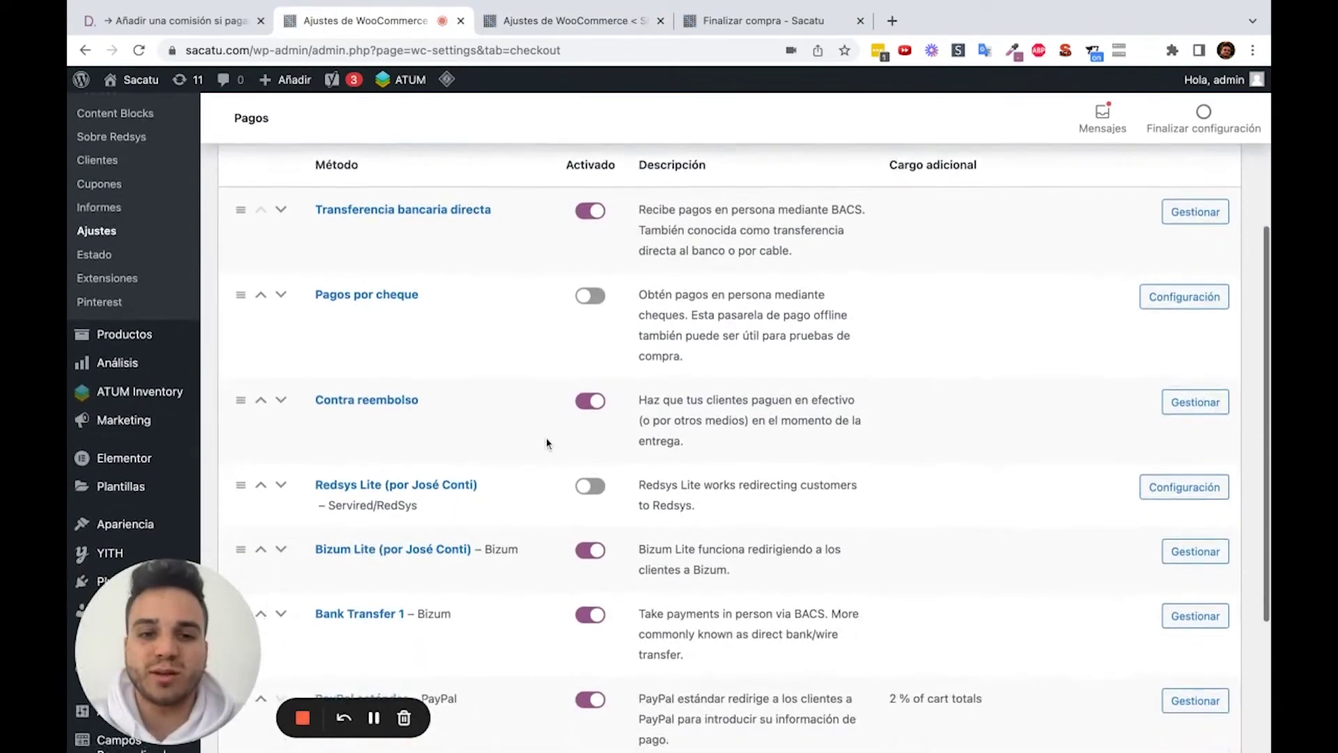
pyautogui.click(446, 444)
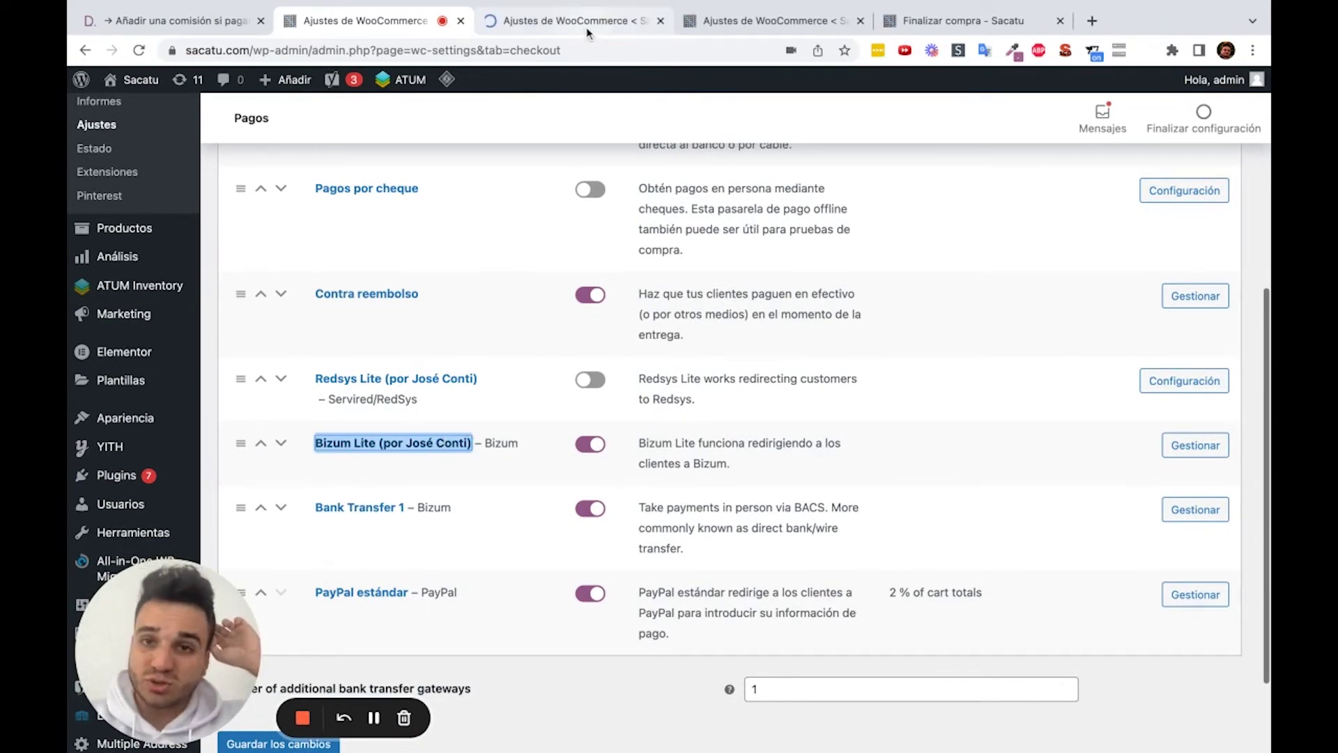
pyautogui.click(557, 20)
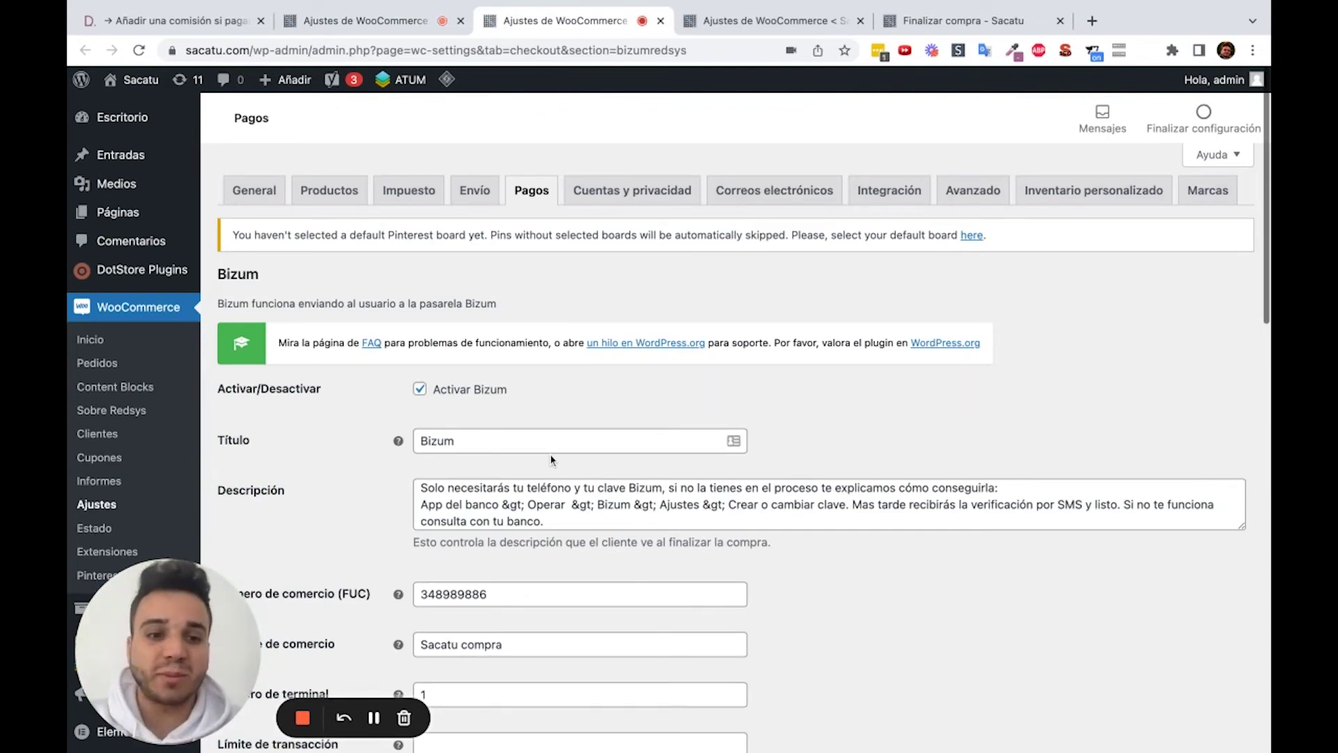
# Set Bizum's fixed charge (Cargo fijo) to 2 in its additional charge settings and save the changes
pyautogui.scroll(-10, 550, 459)
pyautogui.scroll(-5, 550, 459)
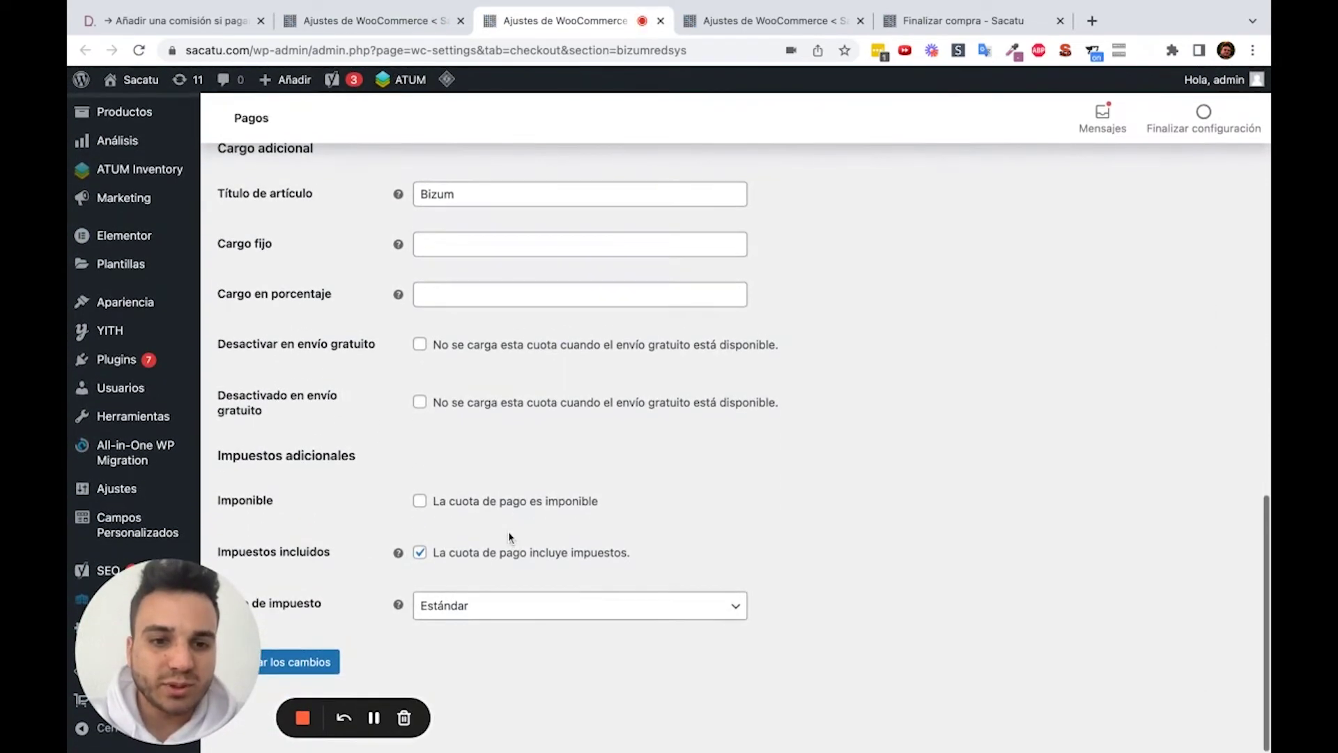
pyautogui.scroll(4, 509, 535)
pyautogui.scroll(-2, 272, 246)
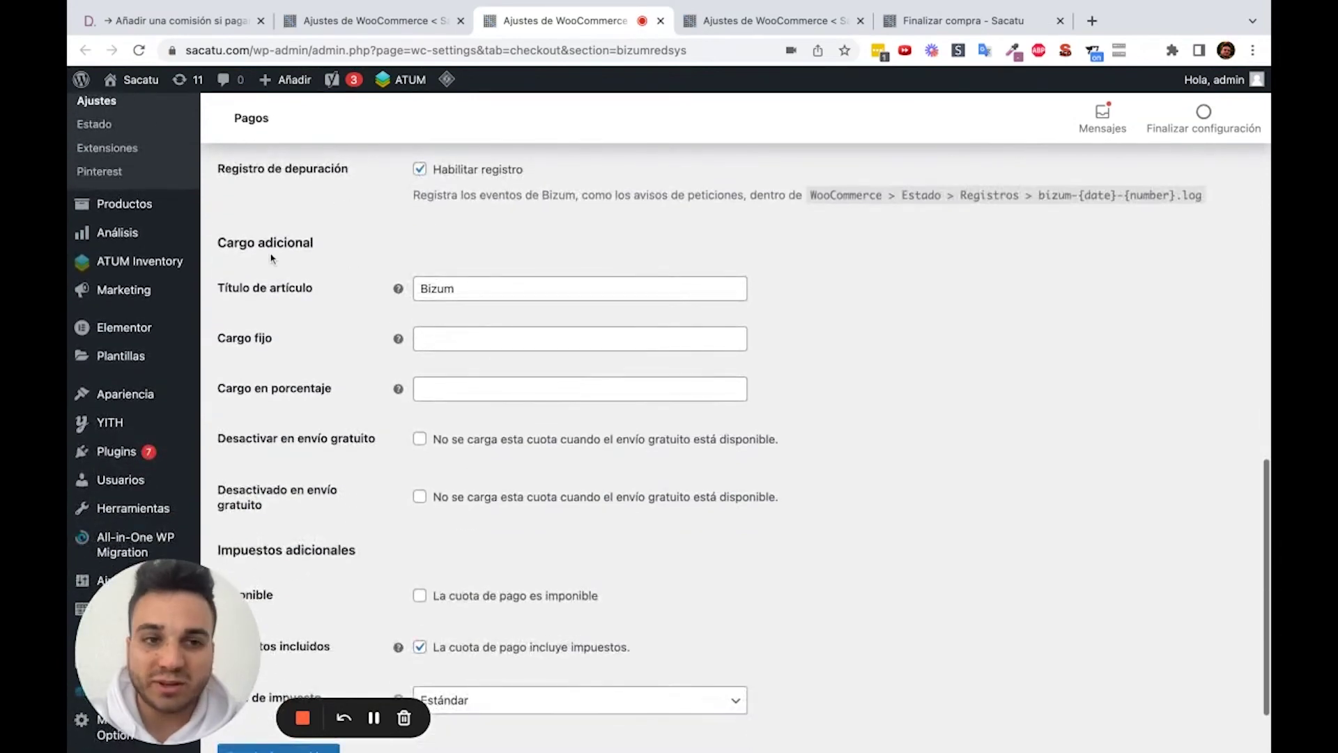
pyautogui.scroll(5, 271, 258)
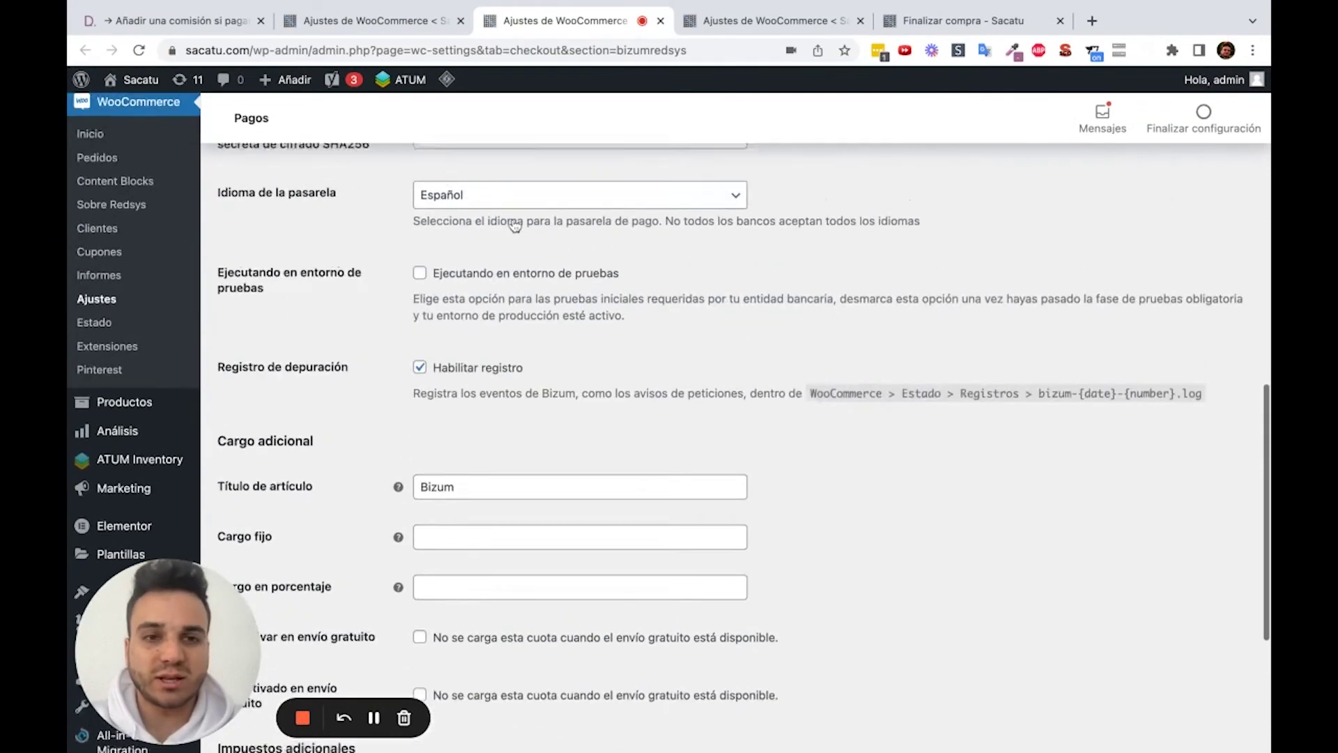
pyautogui.scroll(-4, 488, 367)
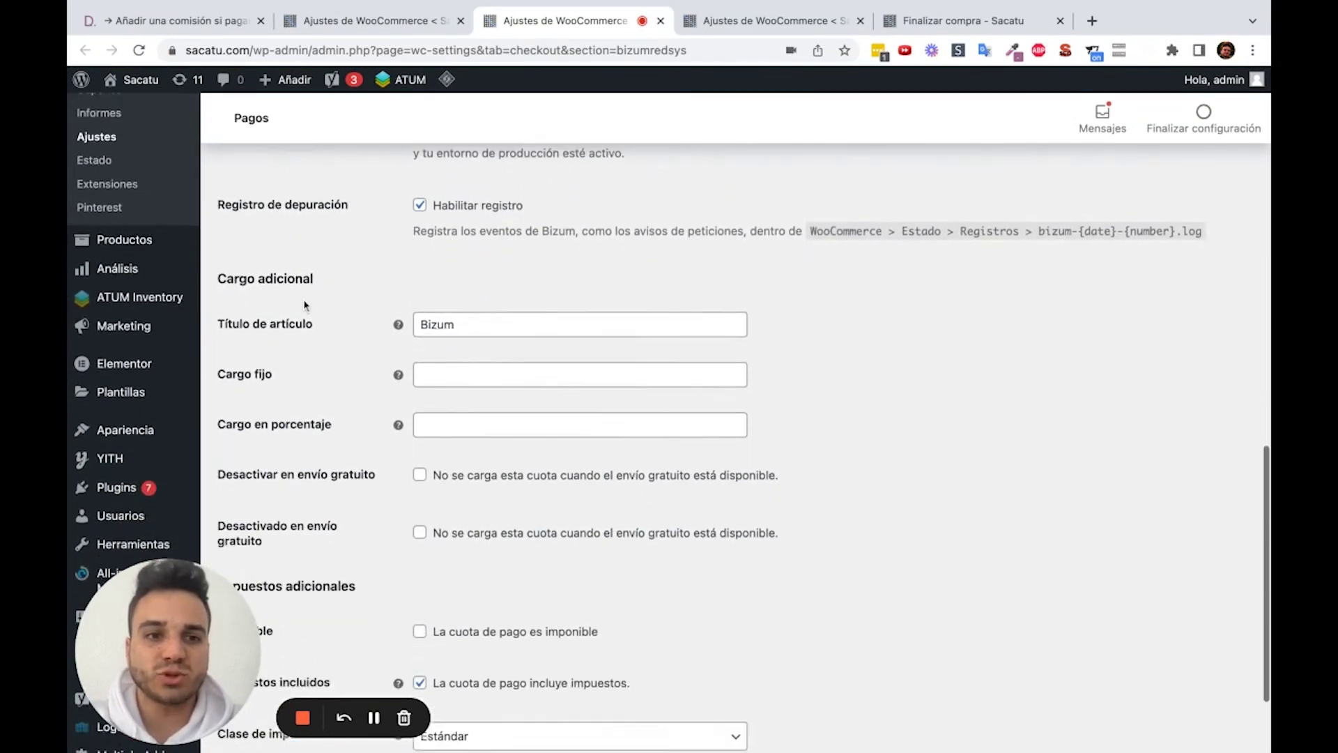
pyautogui.scroll(-3, 458, 354)
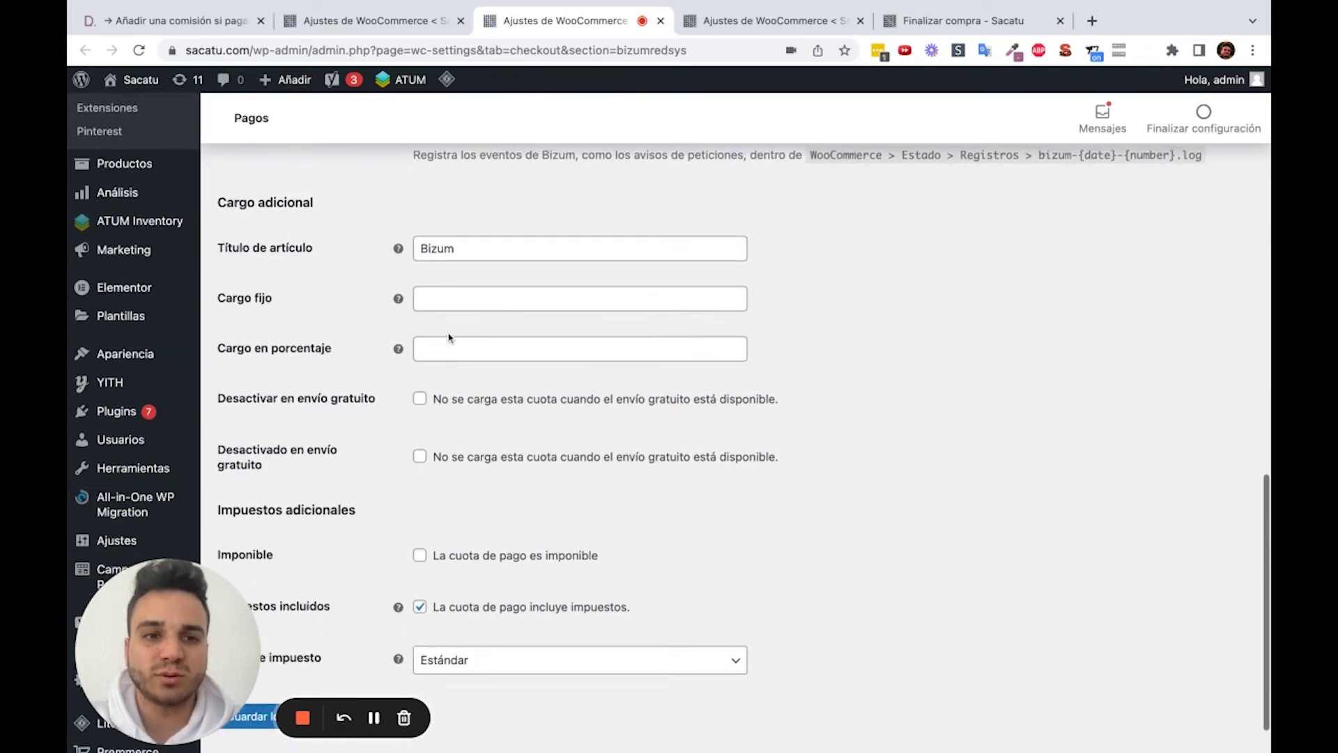
pyautogui.click(440, 268)
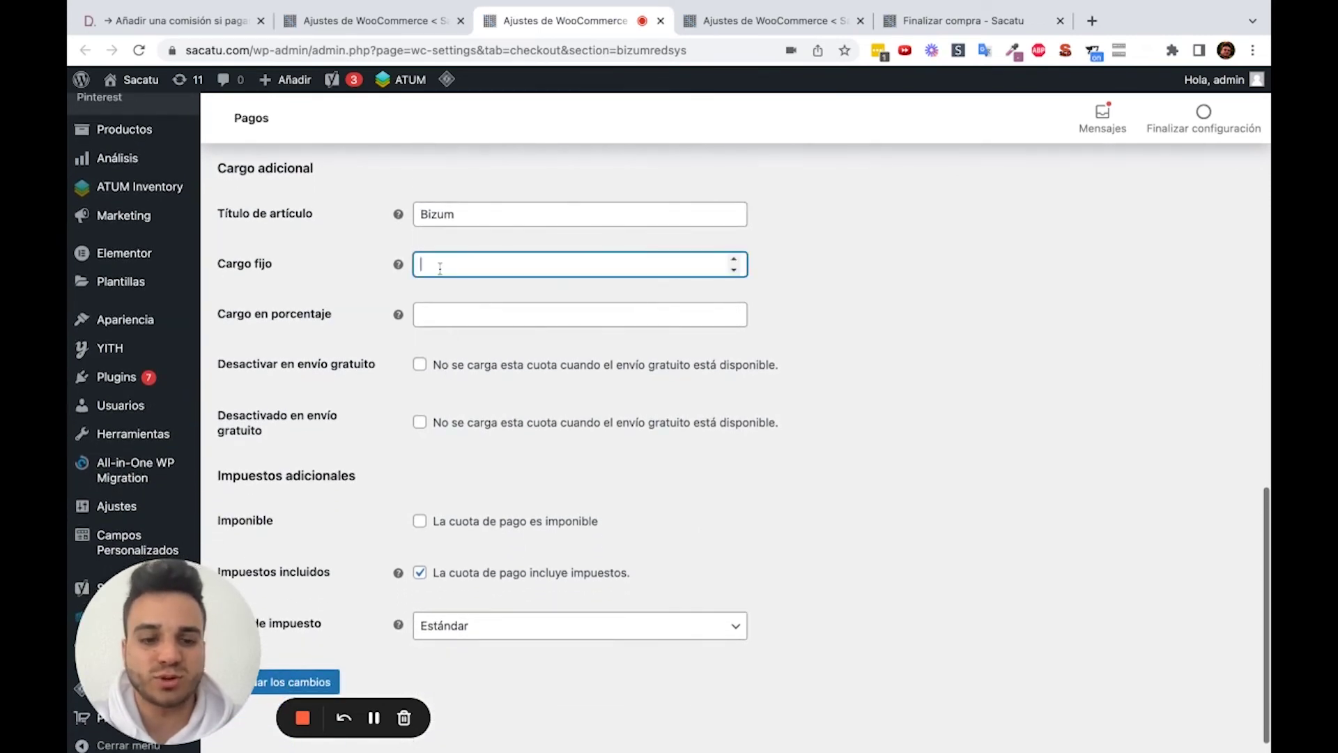
pyautogui.click(385, 303)
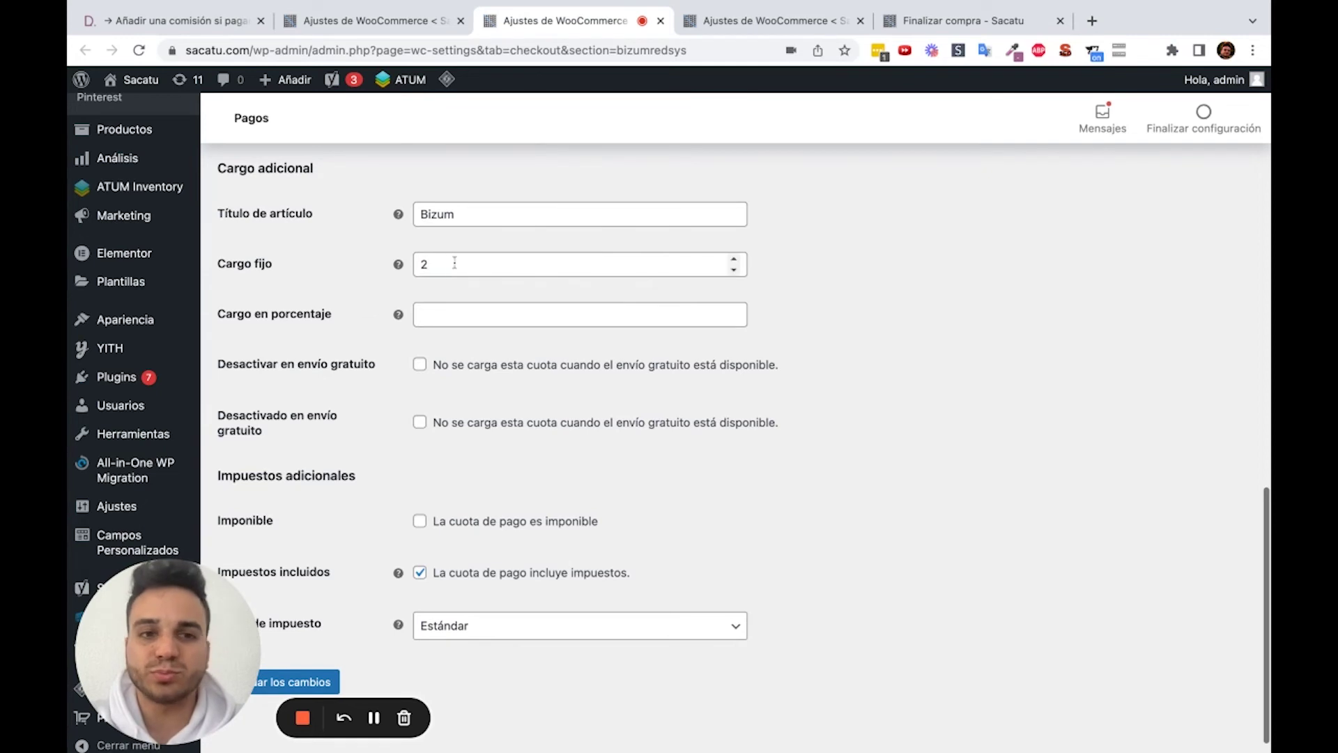
pyautogui.scroll(-1, 353, 411)
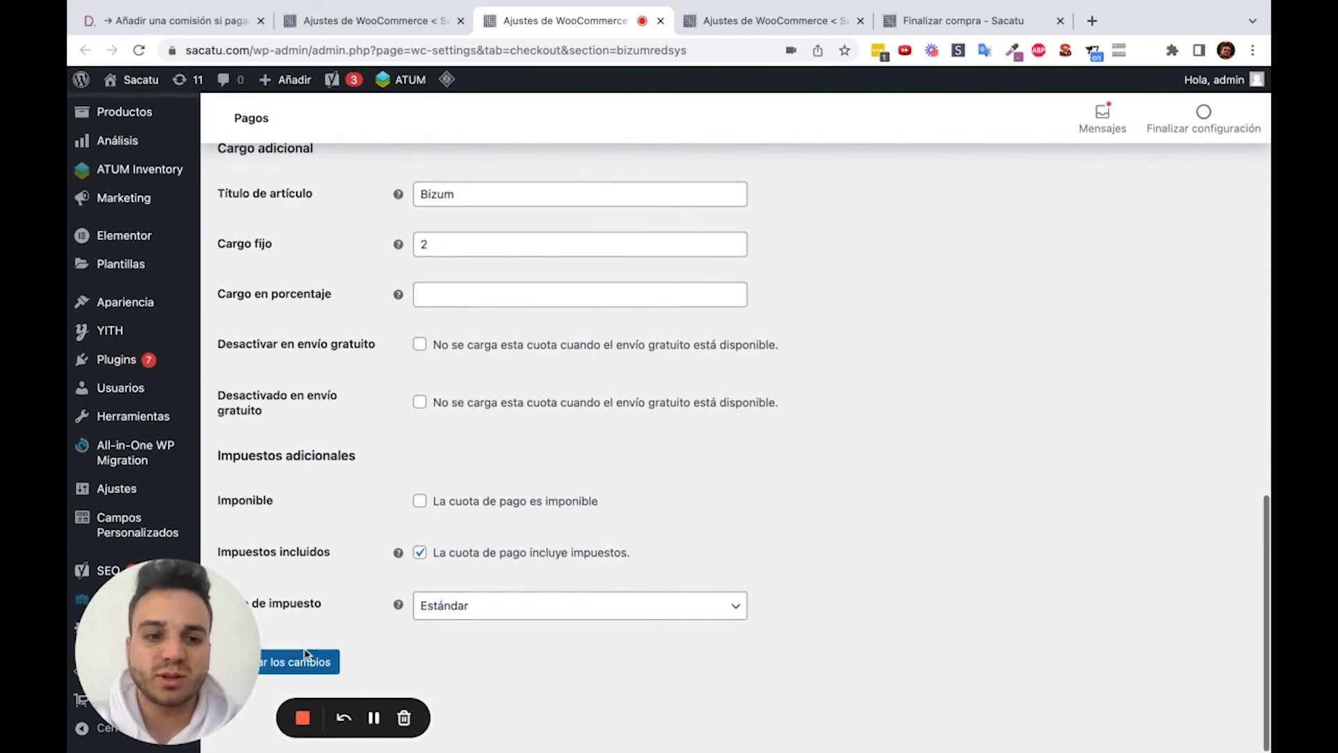
pyautogui.click(308, 668)
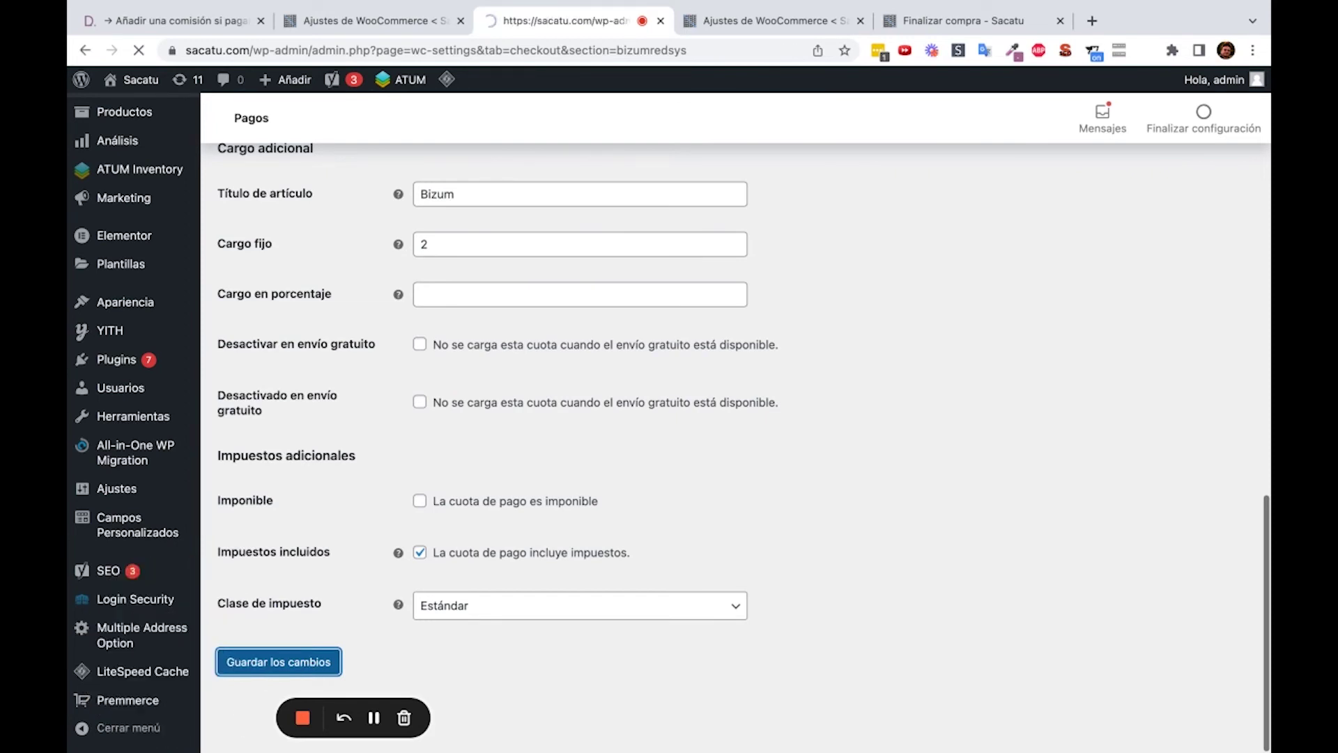
# Reload the checkout page and choose Bizum with the Bizum logo as the payment method
pyautogui.click(912, 26)
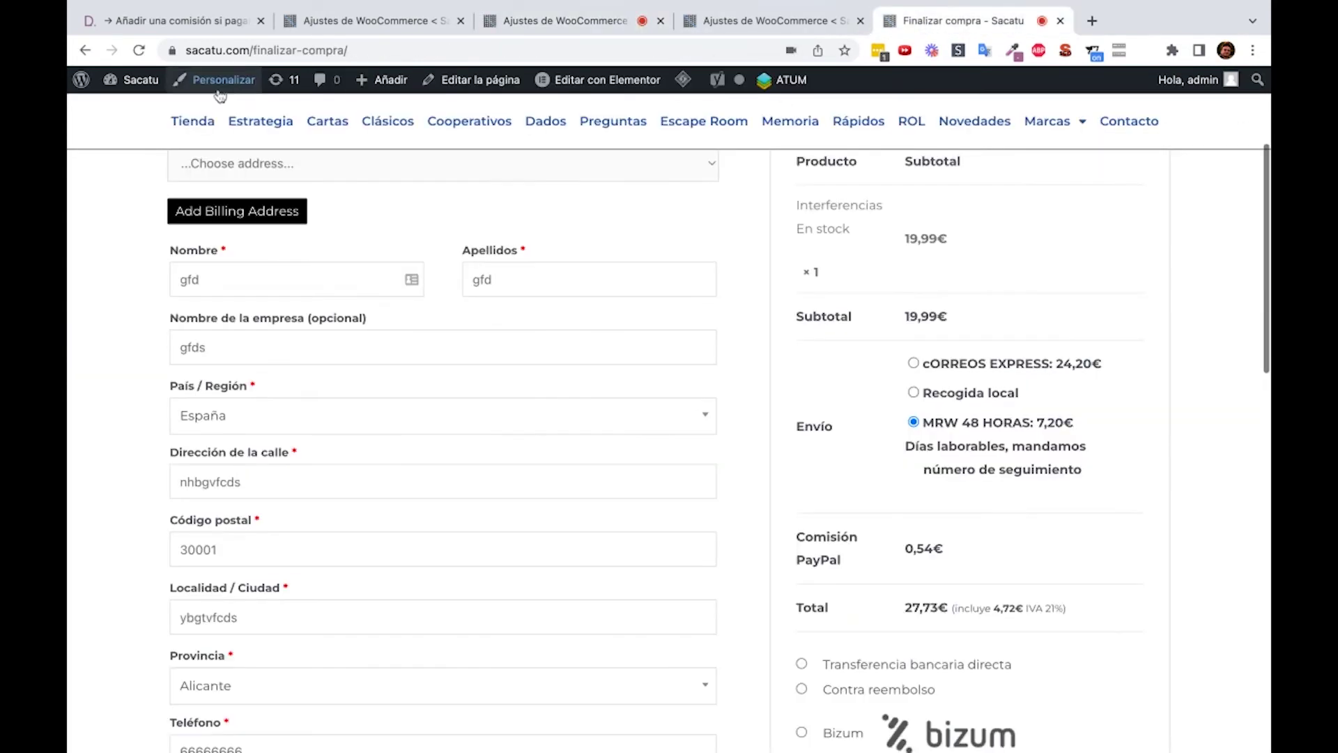
pyautogui.click(138, 53)
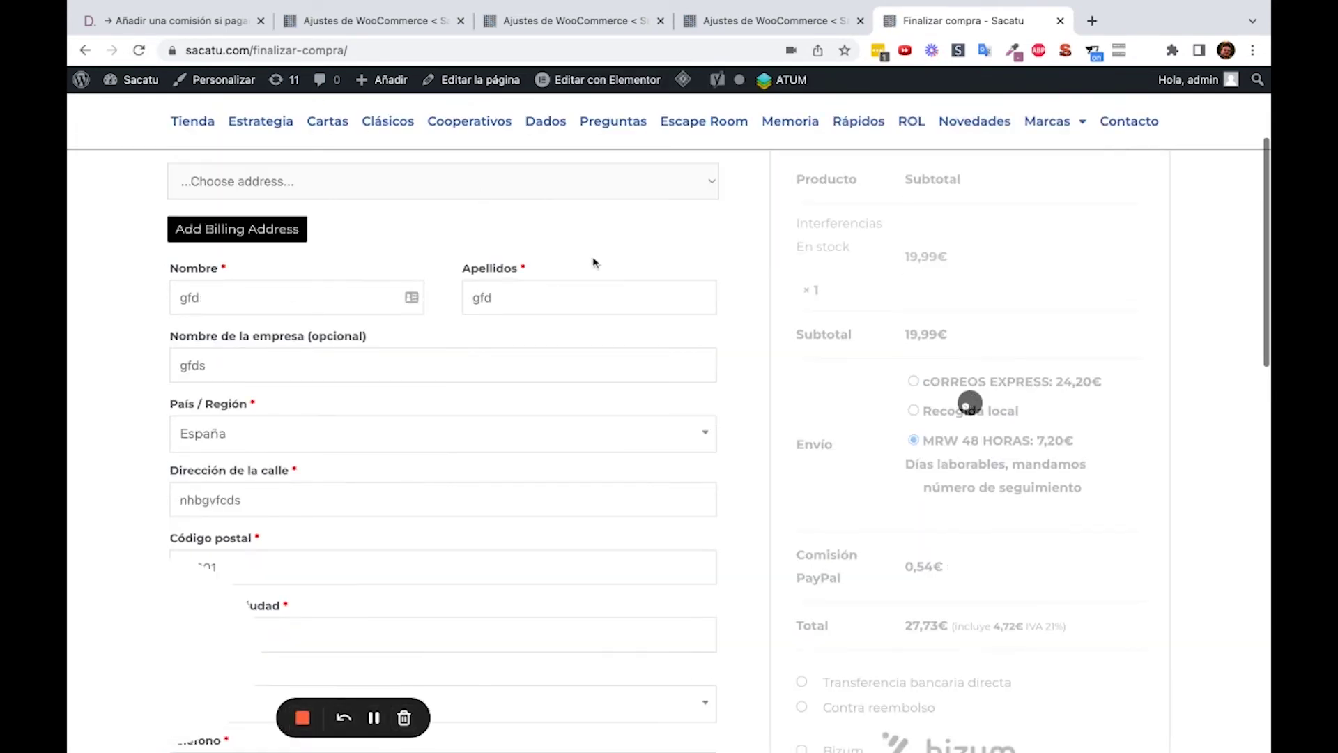
pyautogui.scroll(-5, 767, 363)
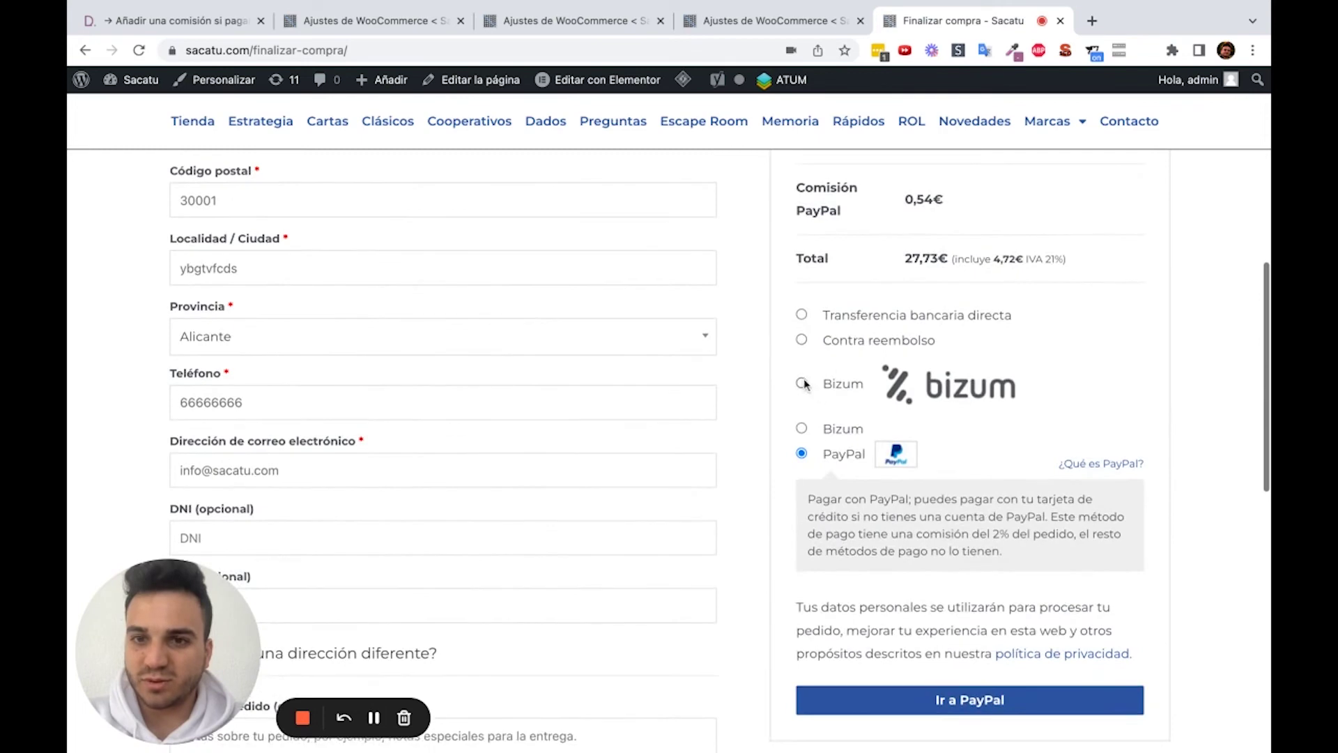
pyautogui.click(803, 384)
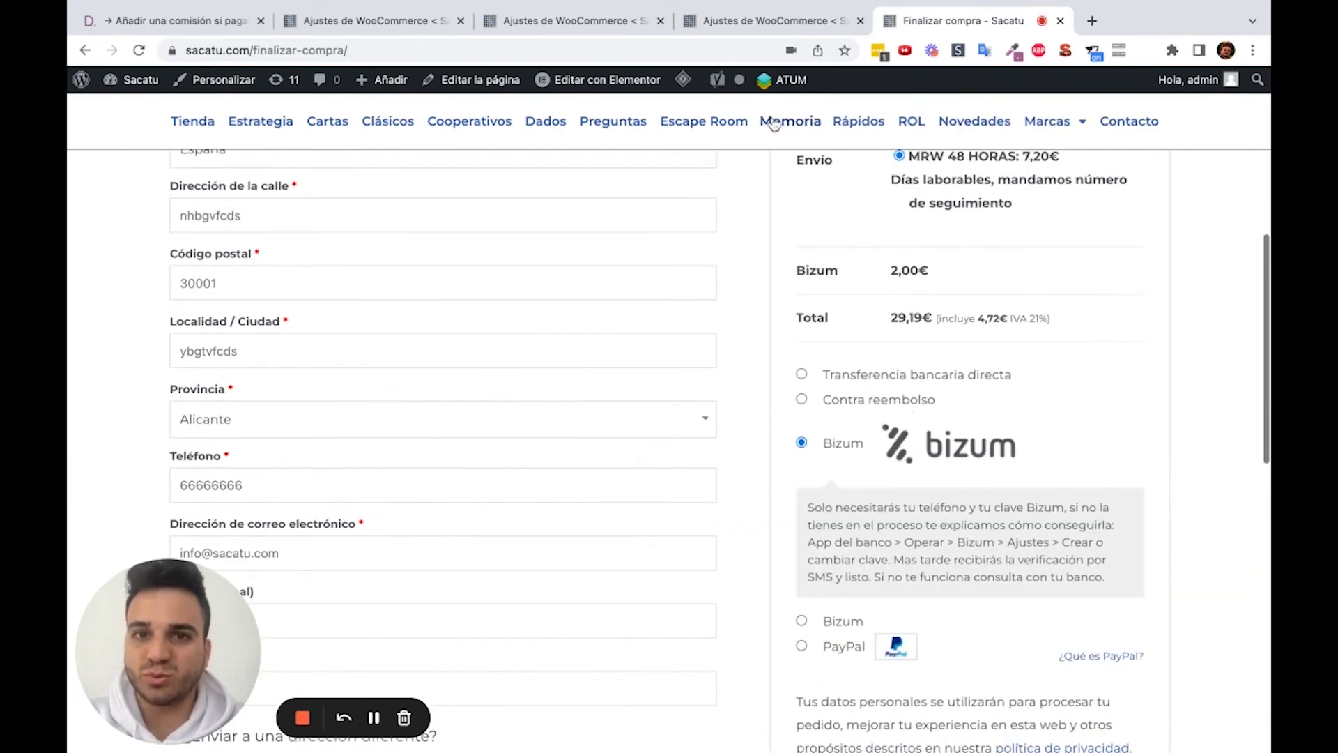
# Review Bizum's saved additional charge settings, then compare them with the Bizum fee and total in the checkout order summary
pyautogui.click(752, 27)
pyautogui.click(558, 20)
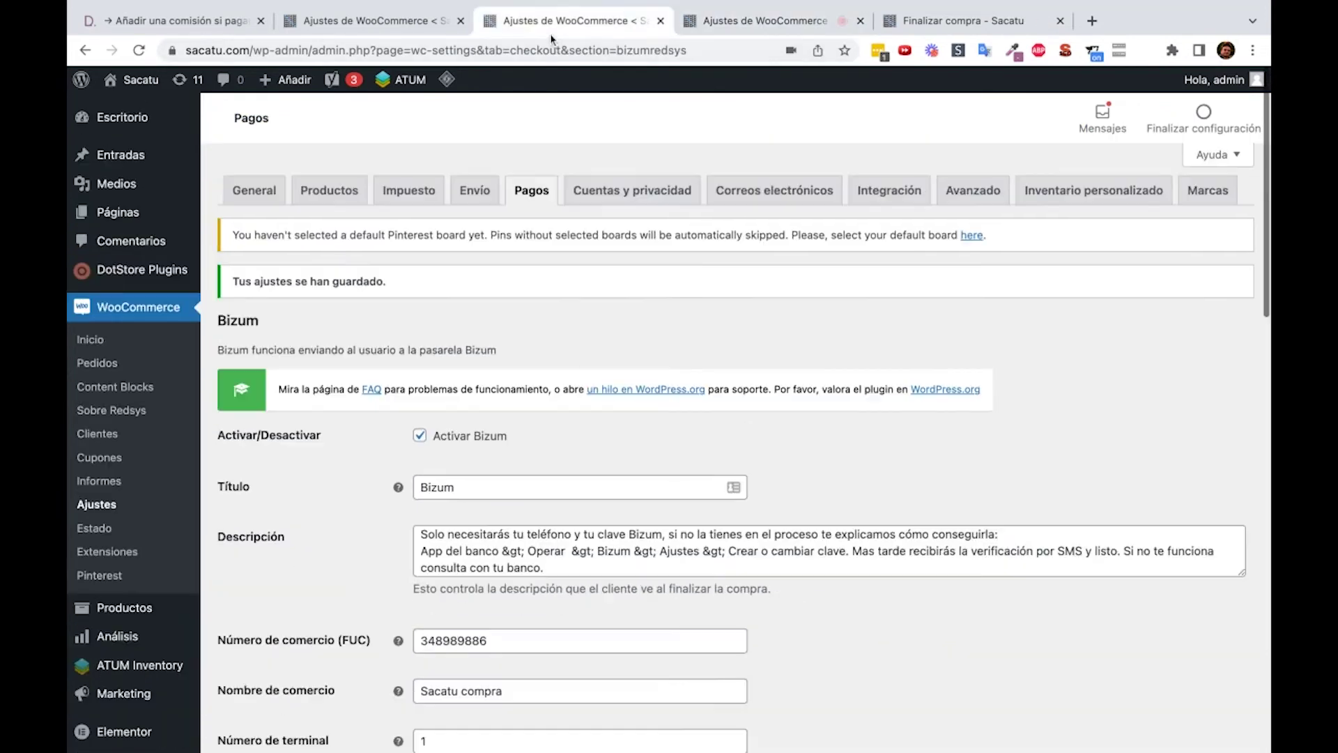
pyautogui.scroll(-10, 542, 362)
pyautogui.scroll(-8, 541, 362)
pyautogui.scroll(2, 541, 362)
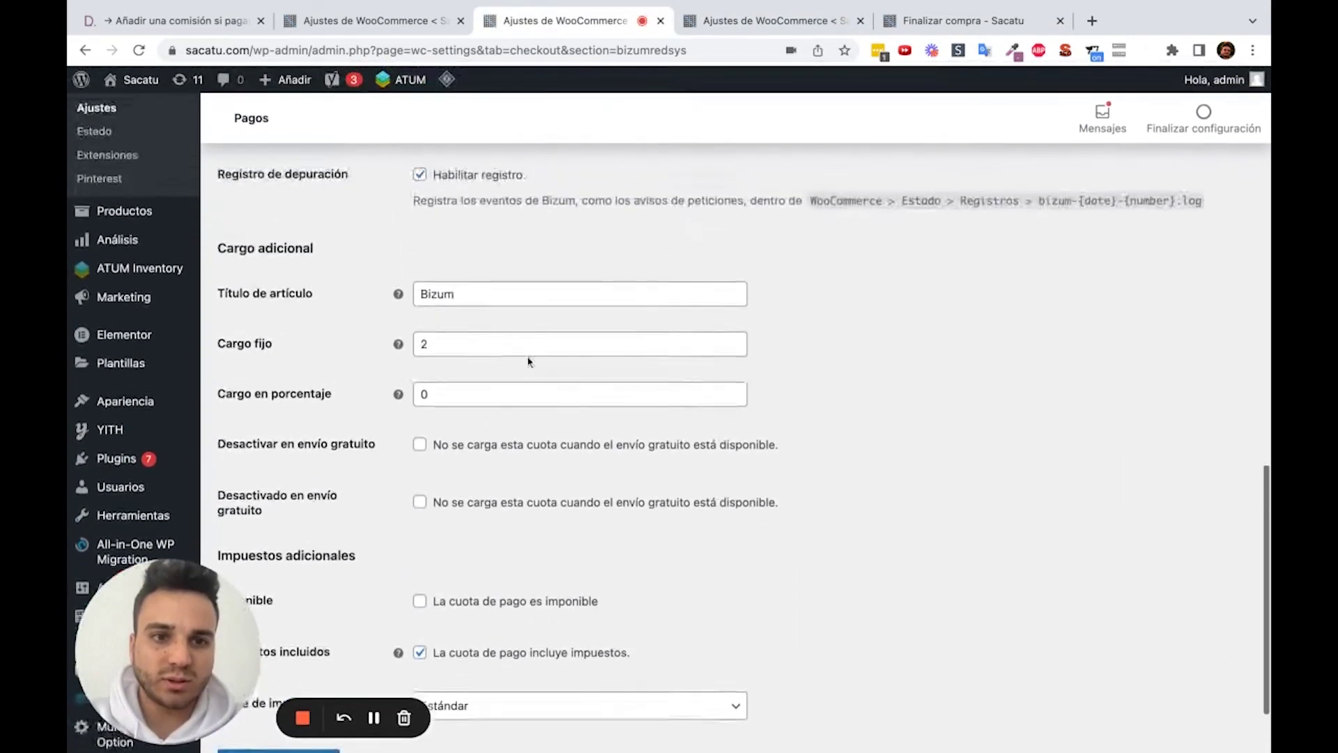
pyautogui.click(959, 26)
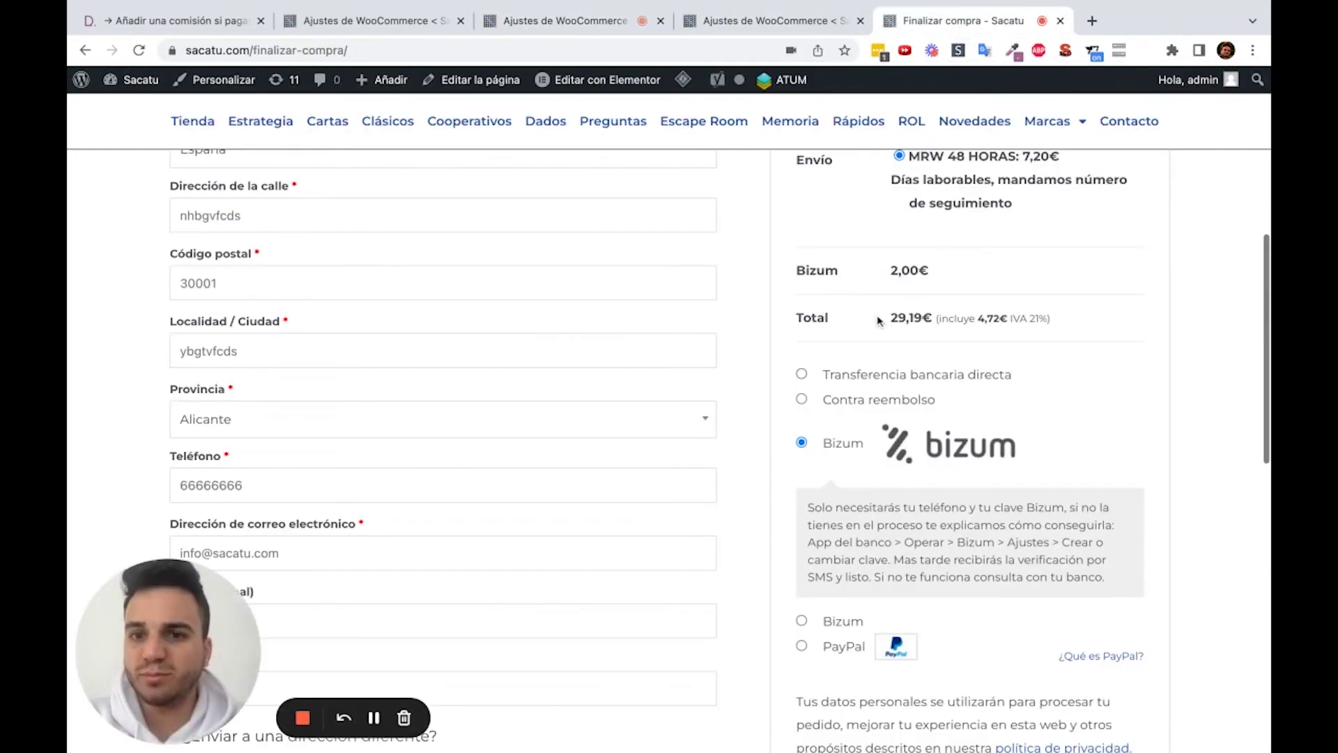
pyautogui.scroll(3, 941, 418)
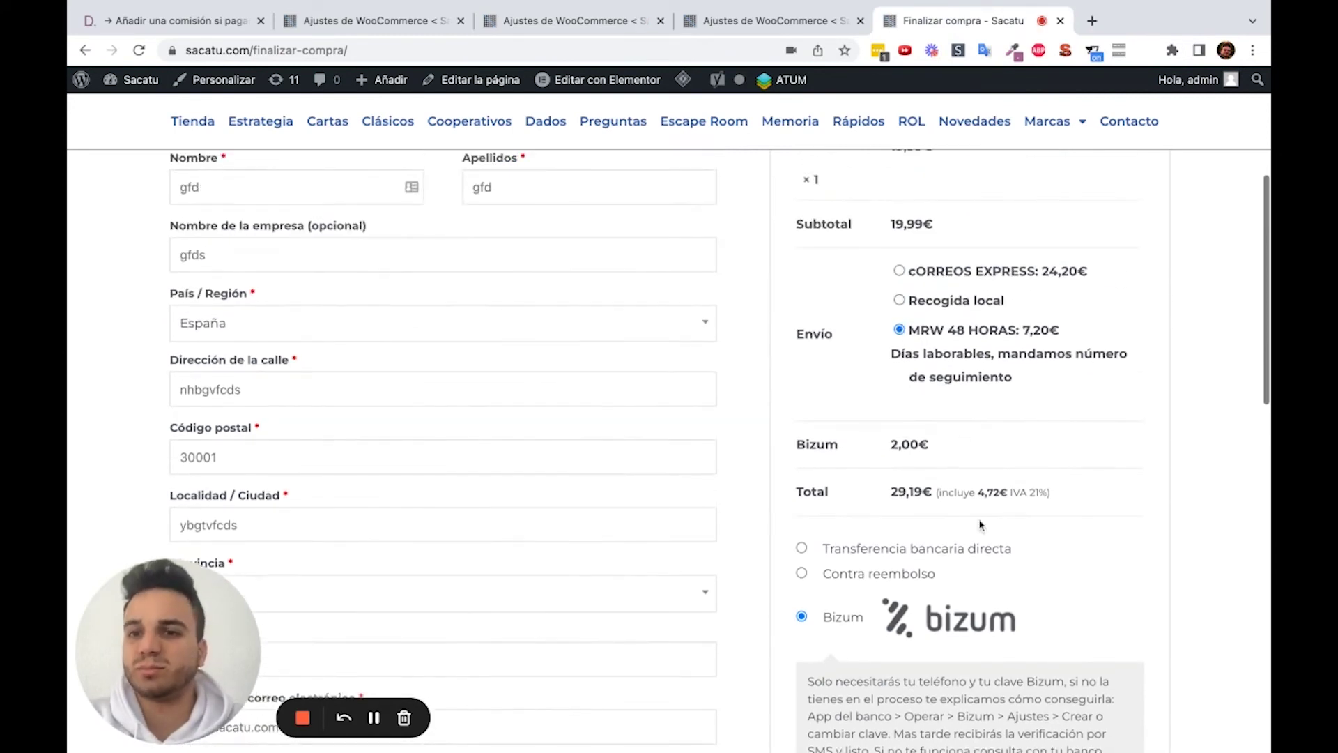